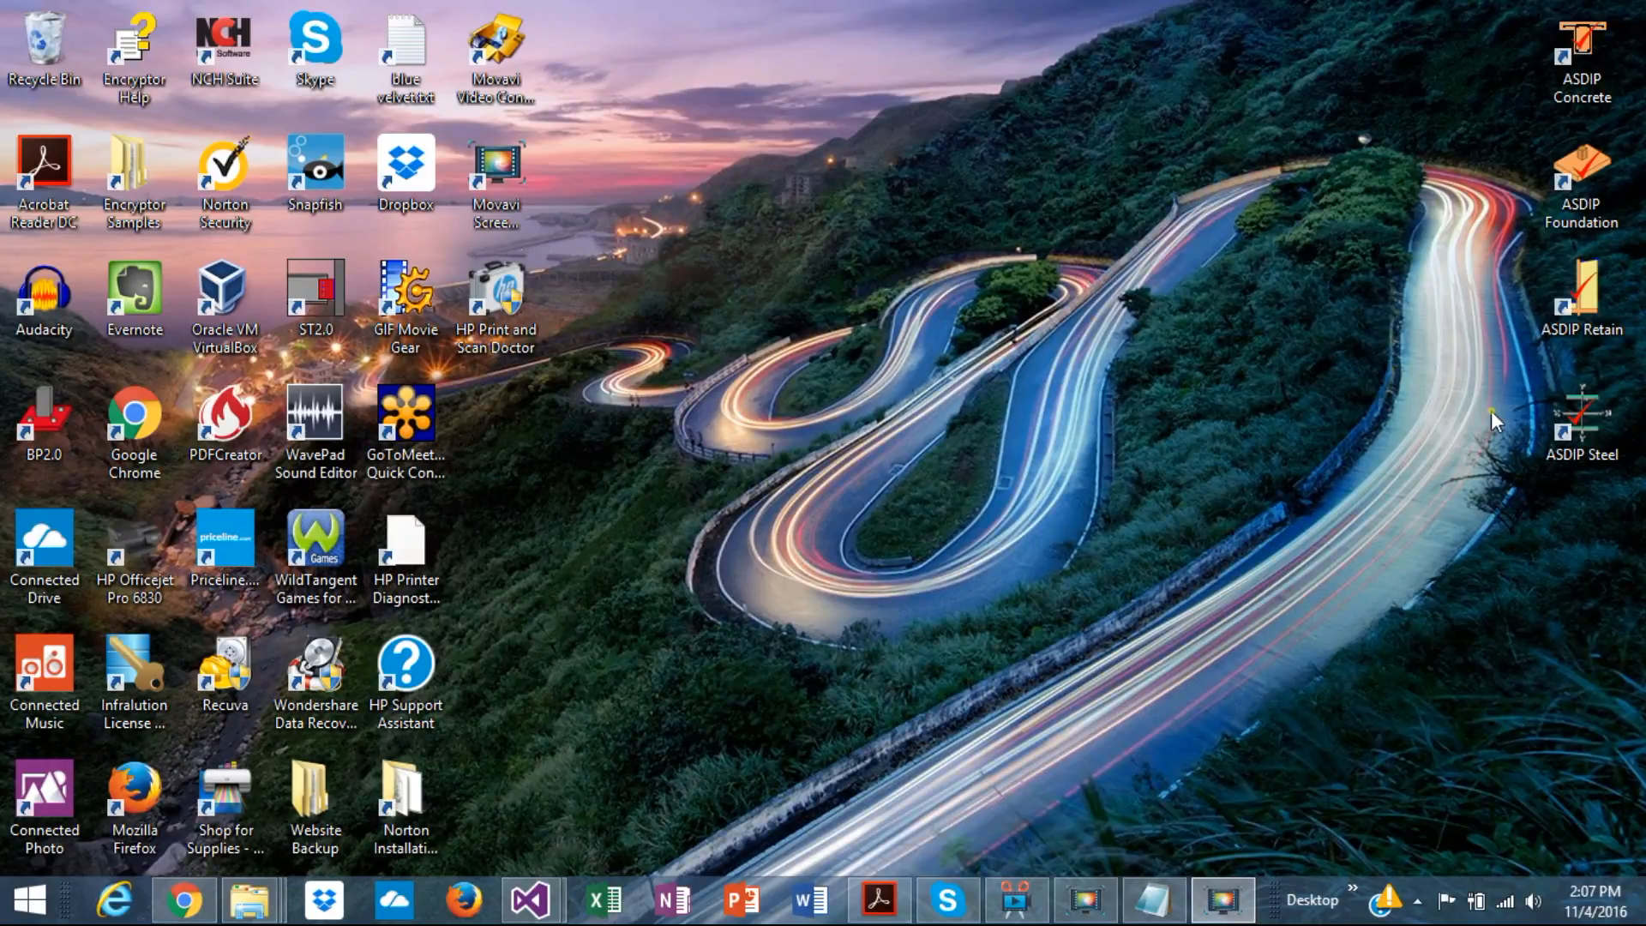
Step: Launch ASDIP Steel and look over the settings and project commands in its Project Manager
double_click(1585, 418)
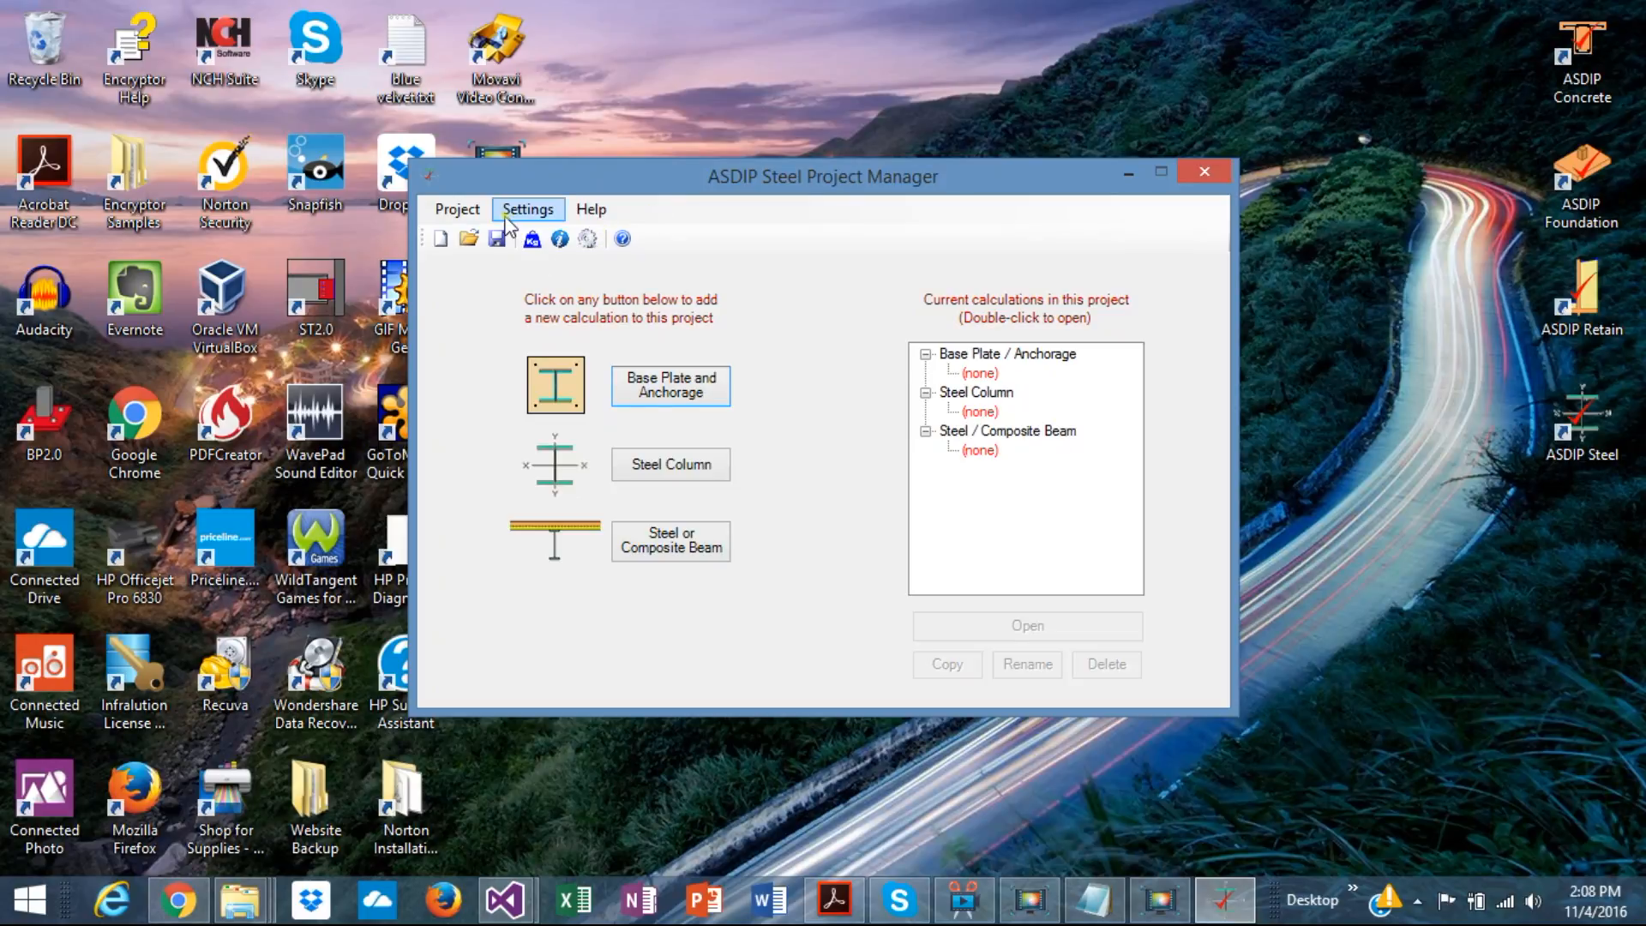
click(529, 210)
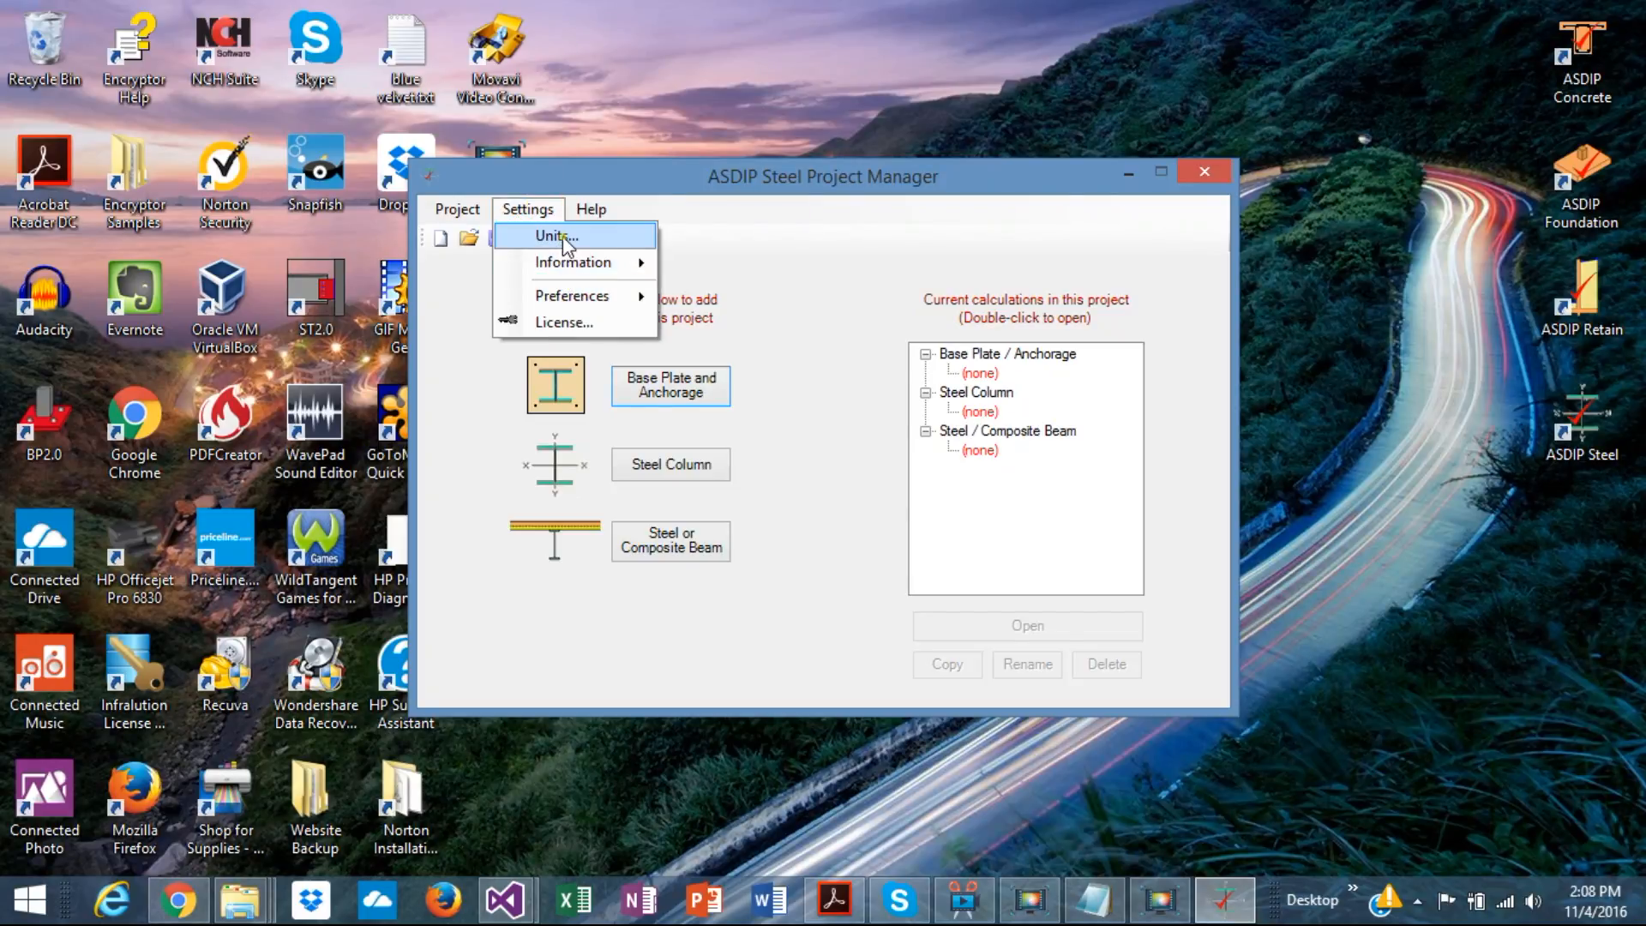
mouse_move(459, 209)
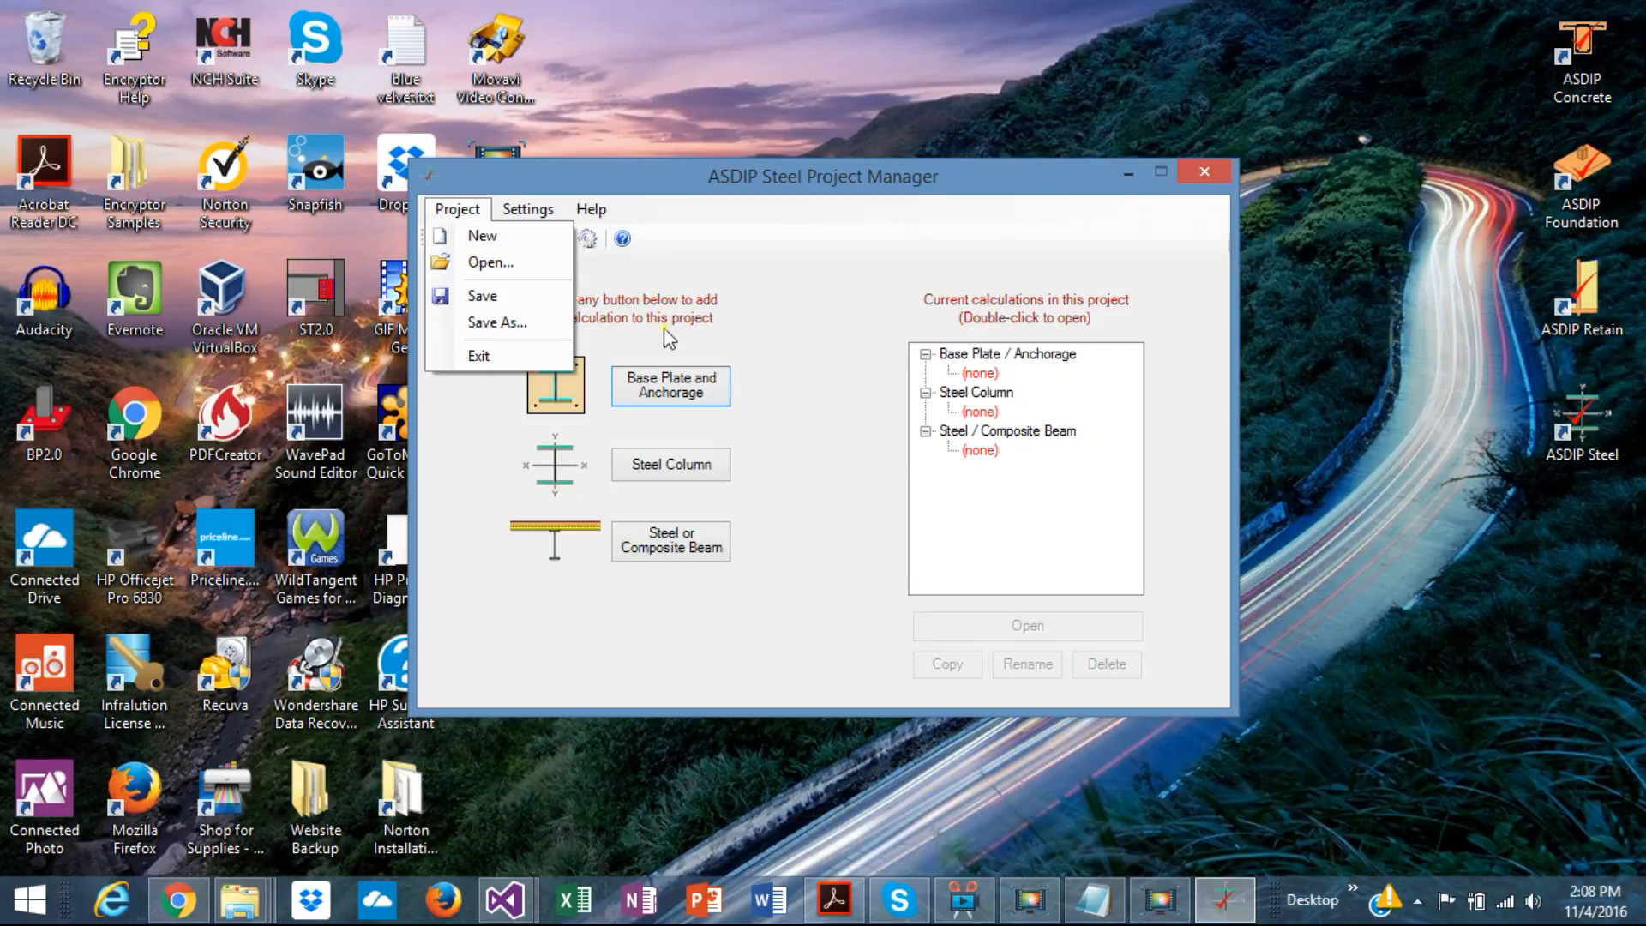
click(810, 398)
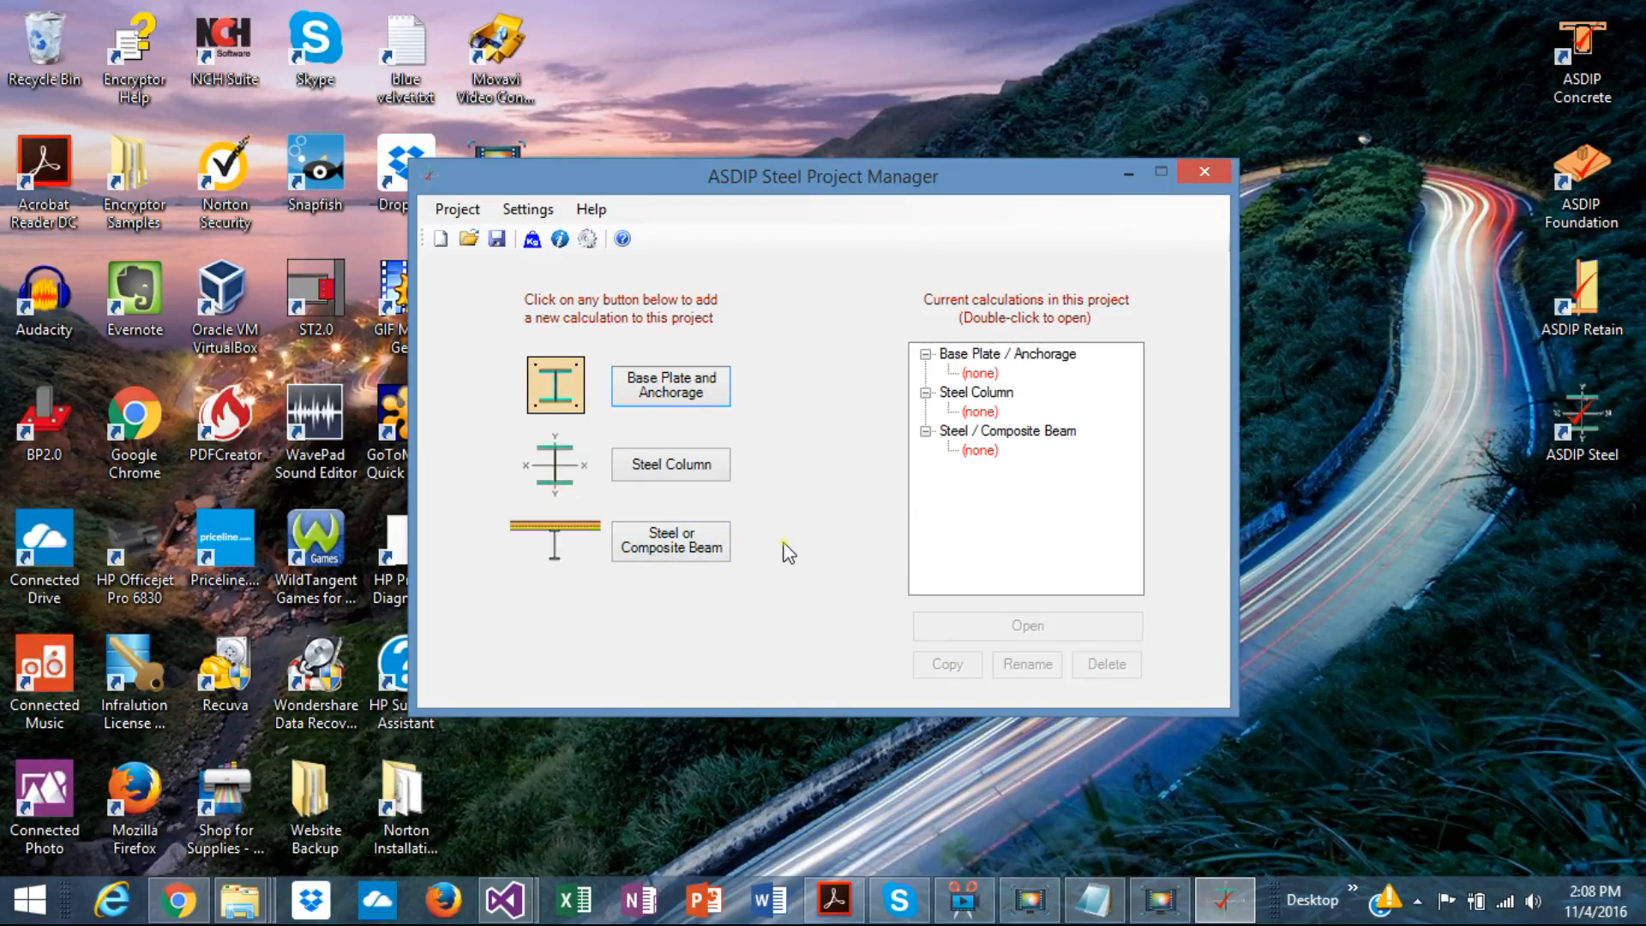
Step: Add a Base Plate and Anchorage calculation named sdfgsdf to the project and open it
click(673, 394)
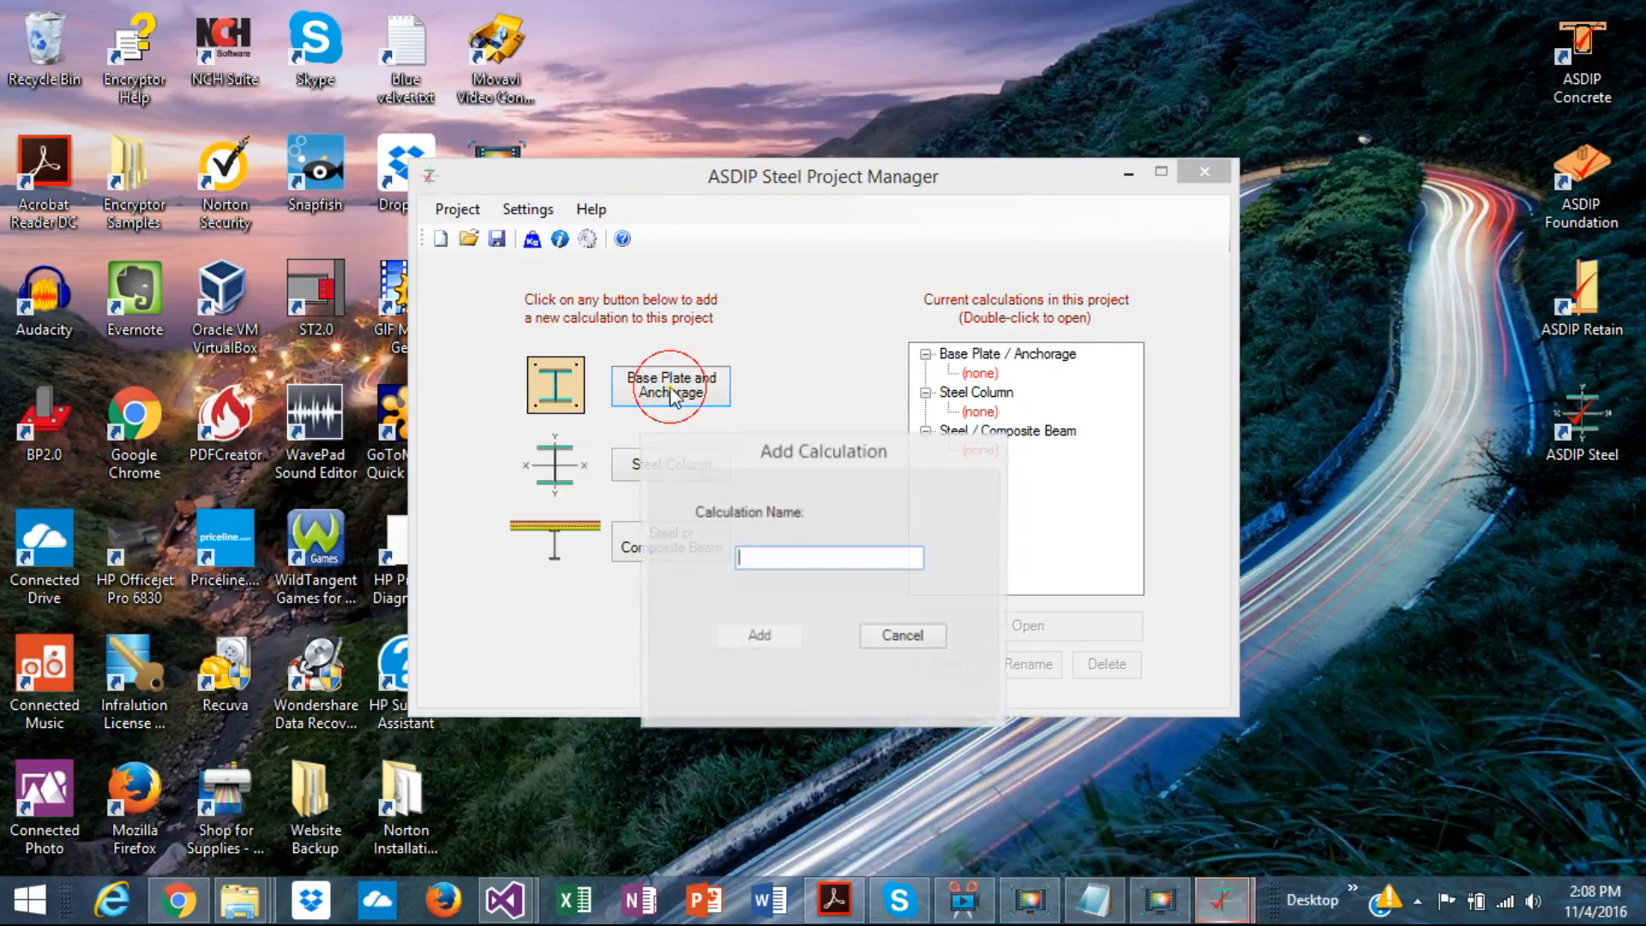
click(792, 561)
text(sdfgsdf)
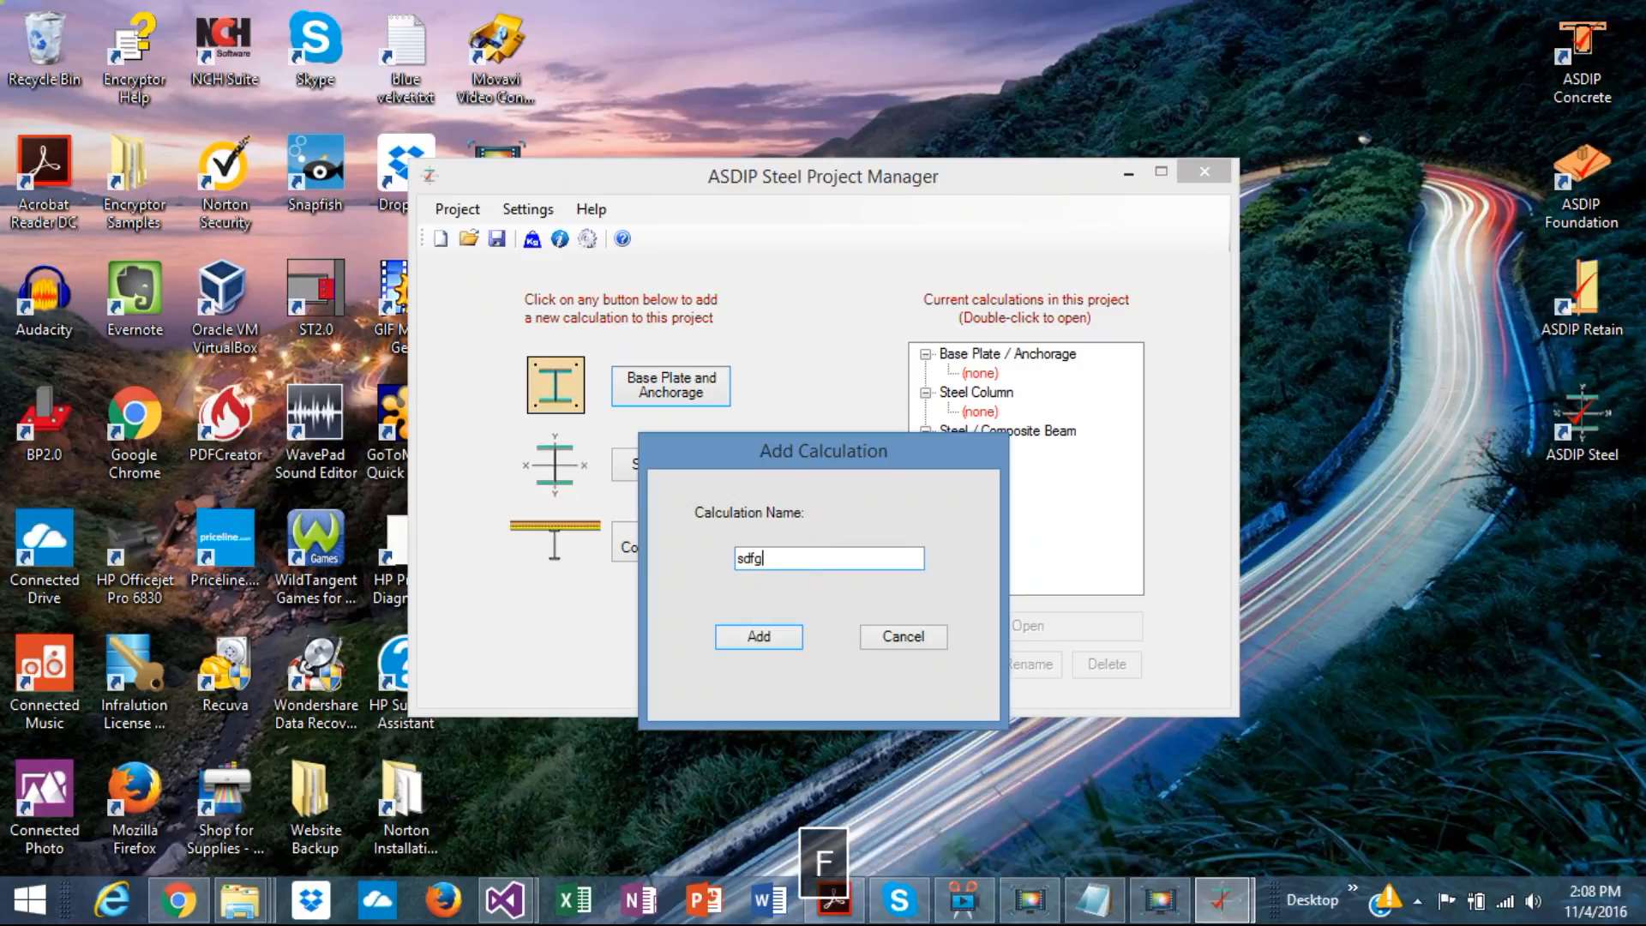
click(740, 648)
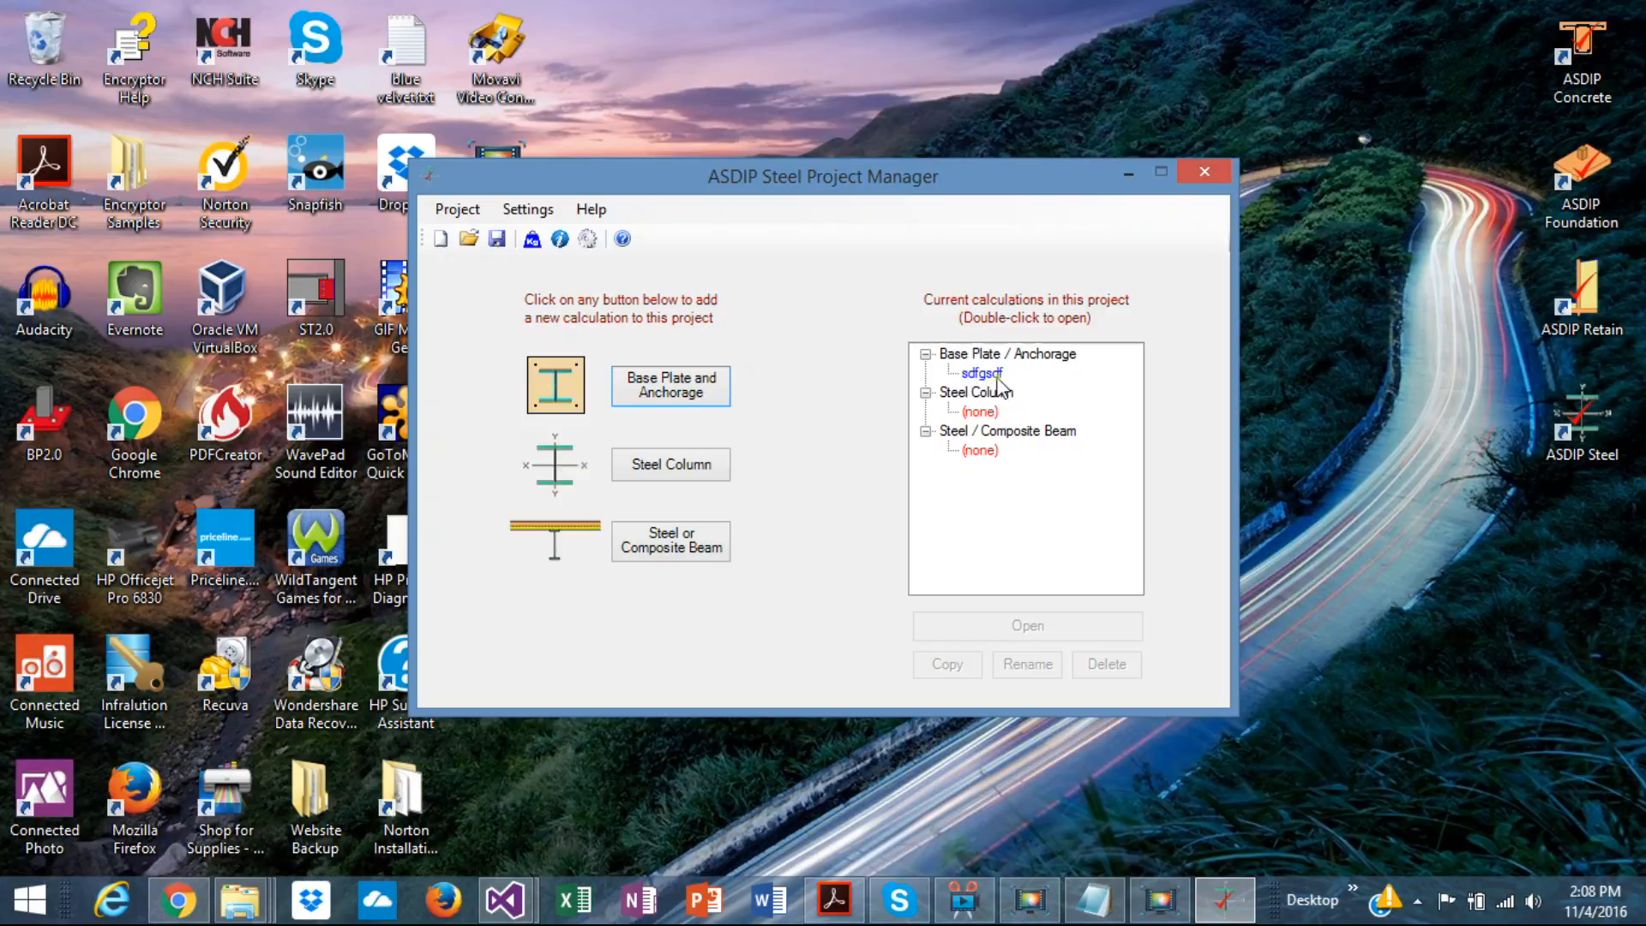
double_click(984, 374)
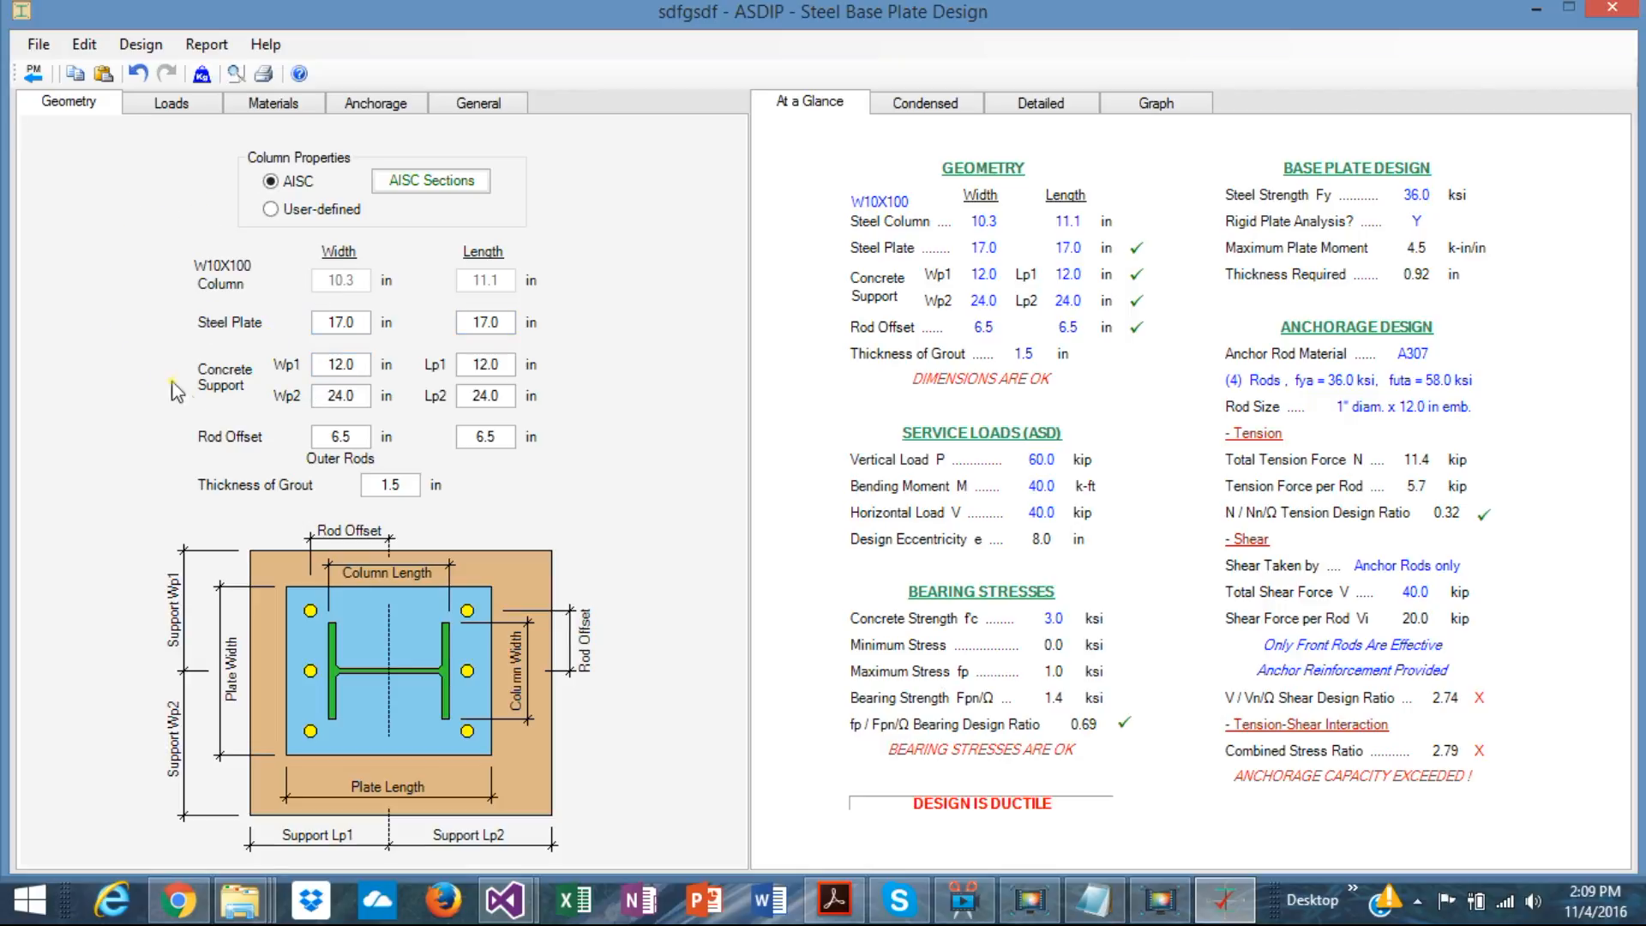
Step: Examine the W shapes in the AISC Sections Database, highlight W10X60, and leave without applying a section
click(187, 358)
click(495, 322)
click(445, 183)
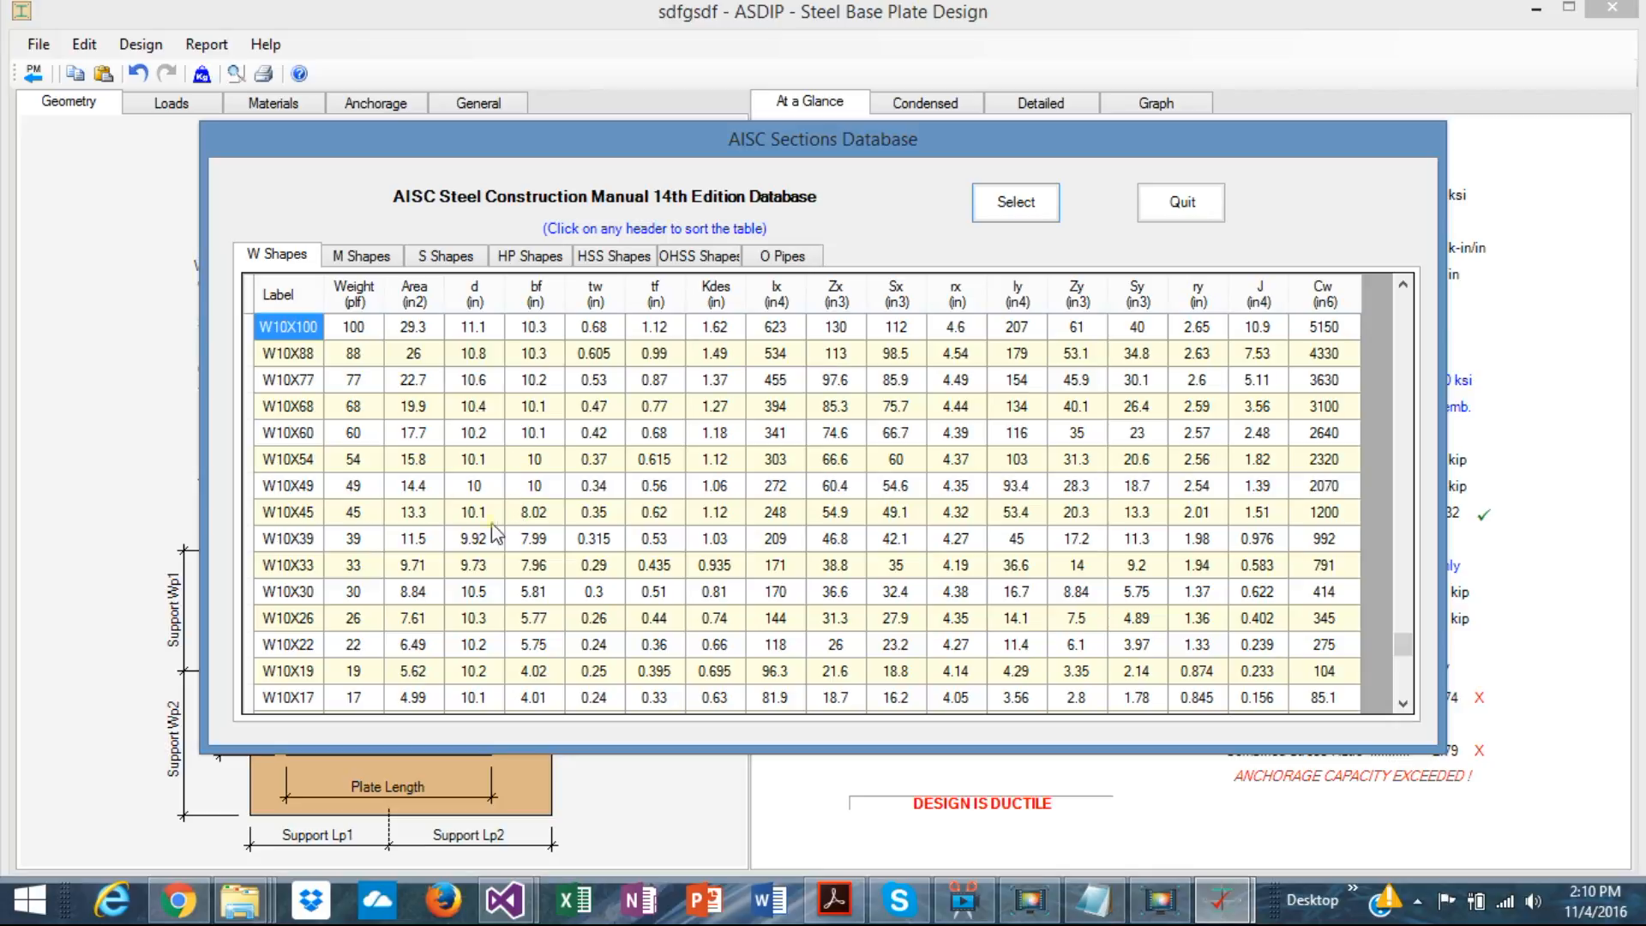
click(300, 424)
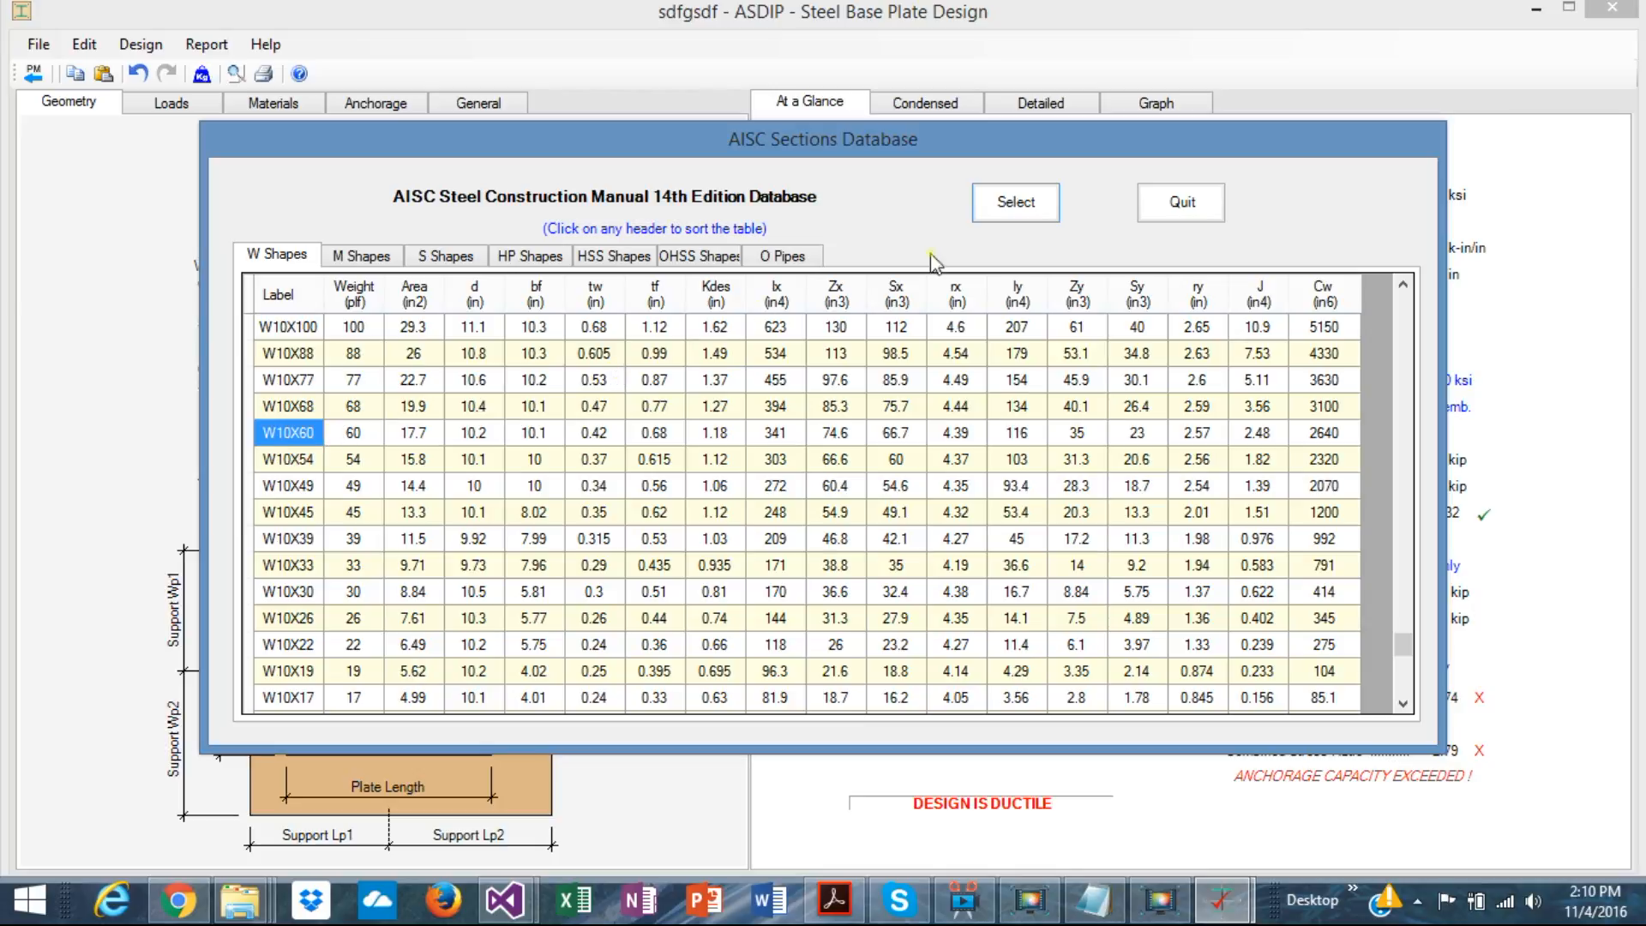
click(1183, 203)
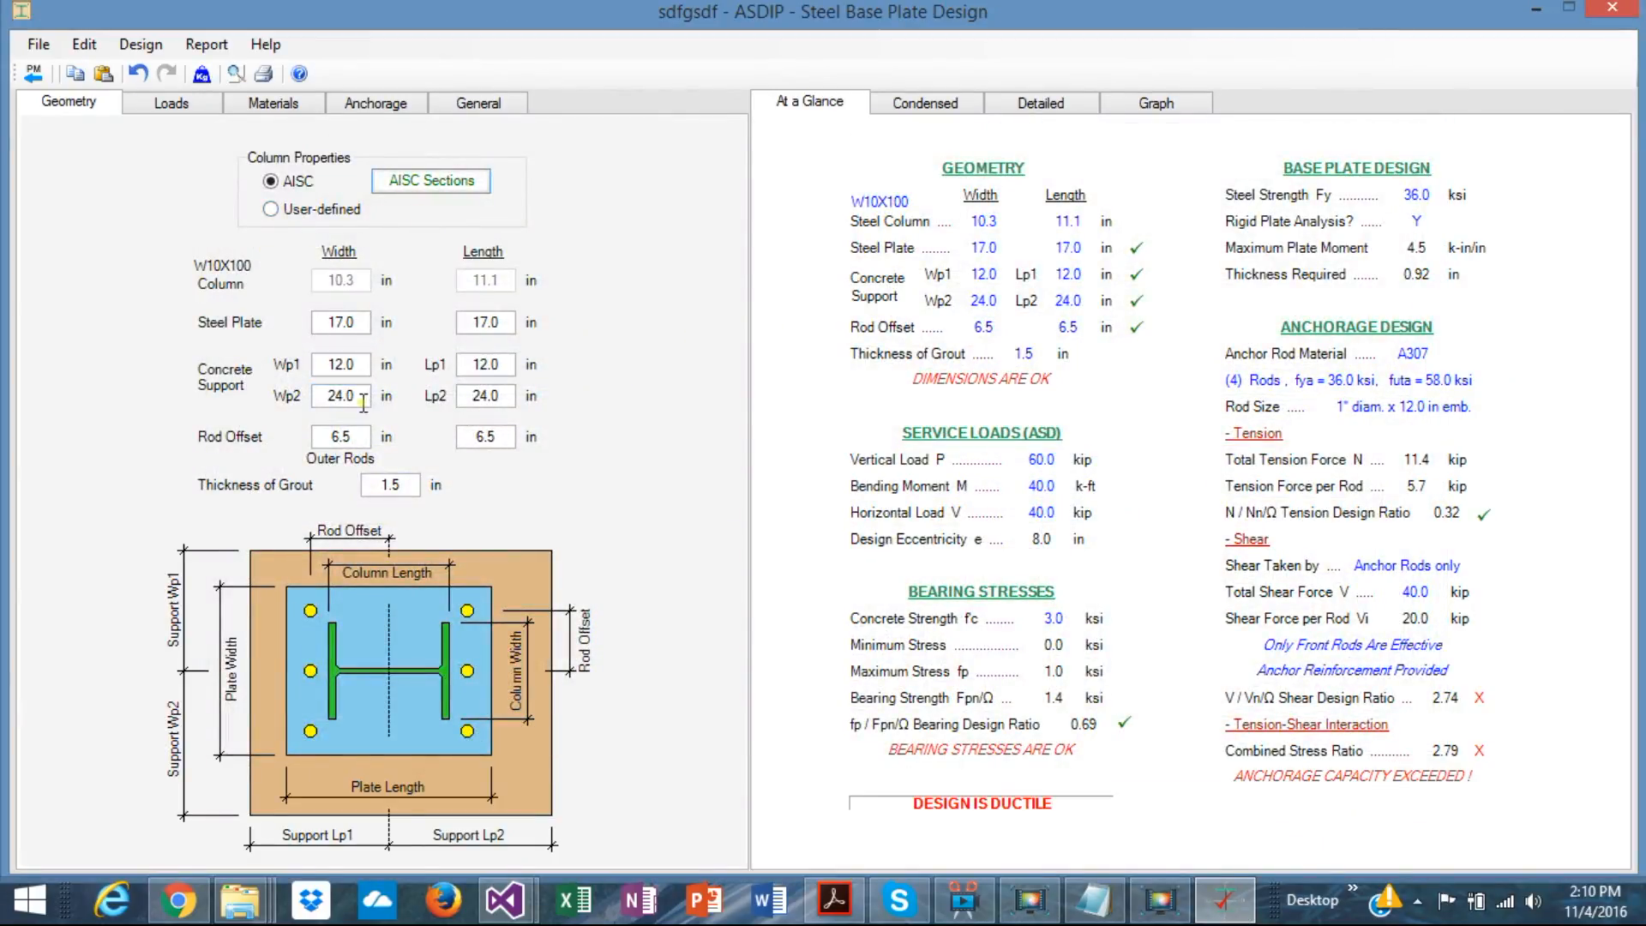
Step: Review the base plate geometry inputs and the design method and load inputs
click(476, 322)
click(452, 185)
click(174, 103)
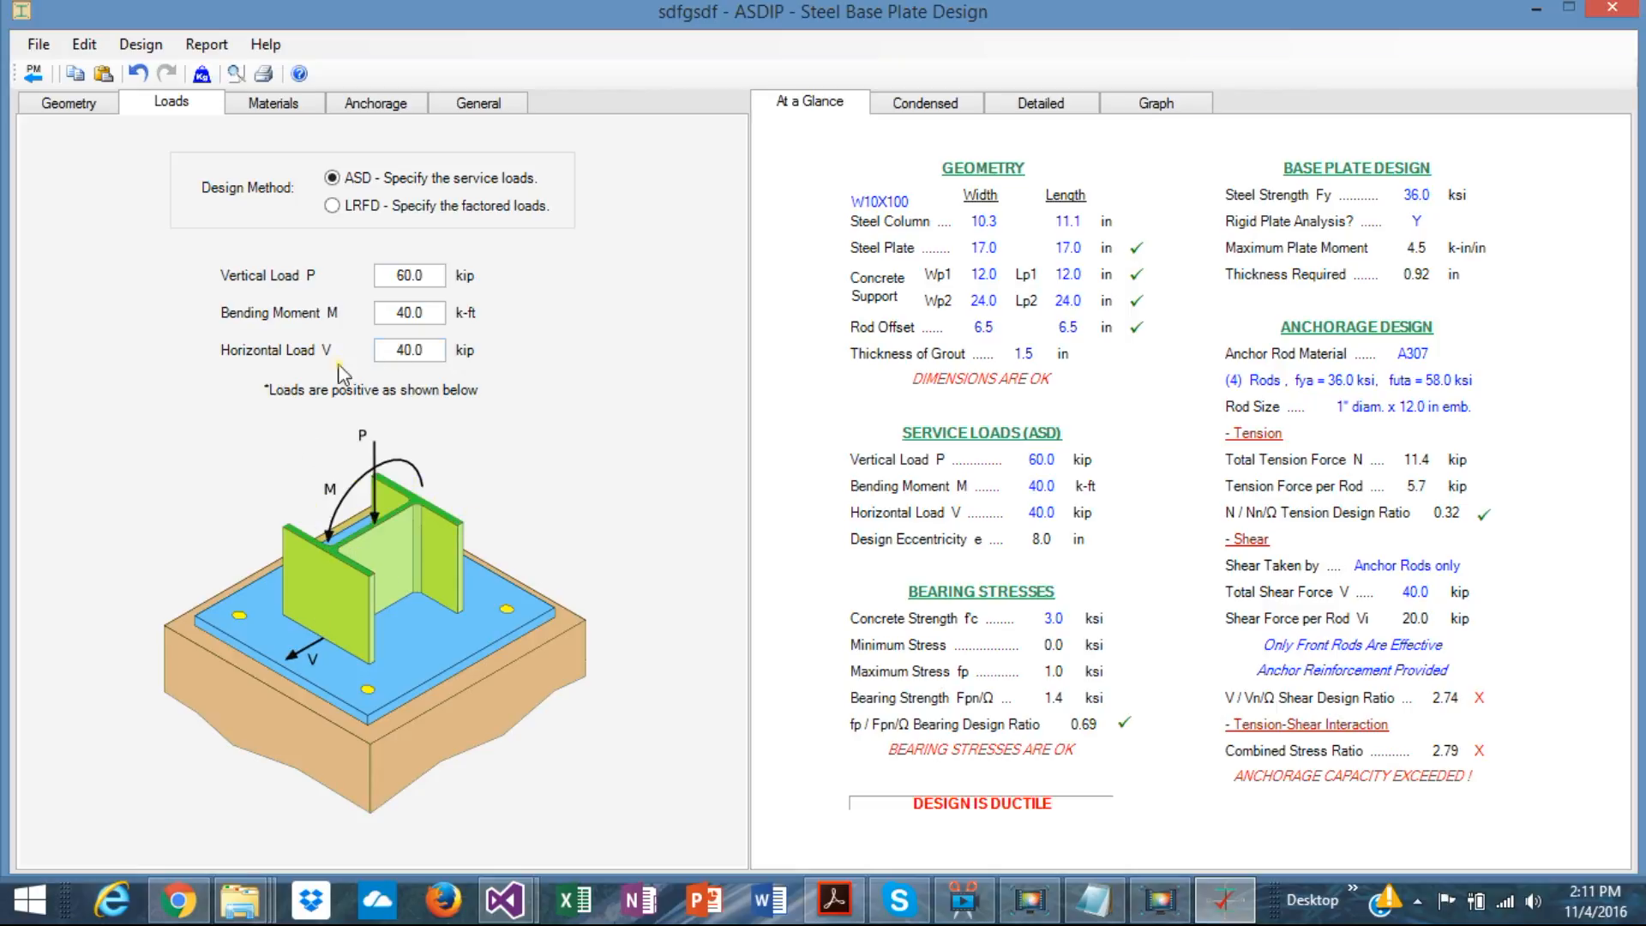
Step: Try the plate analysis method that ignores strain compatibility and restore the enforced strain compatibility method
click(269, 107)
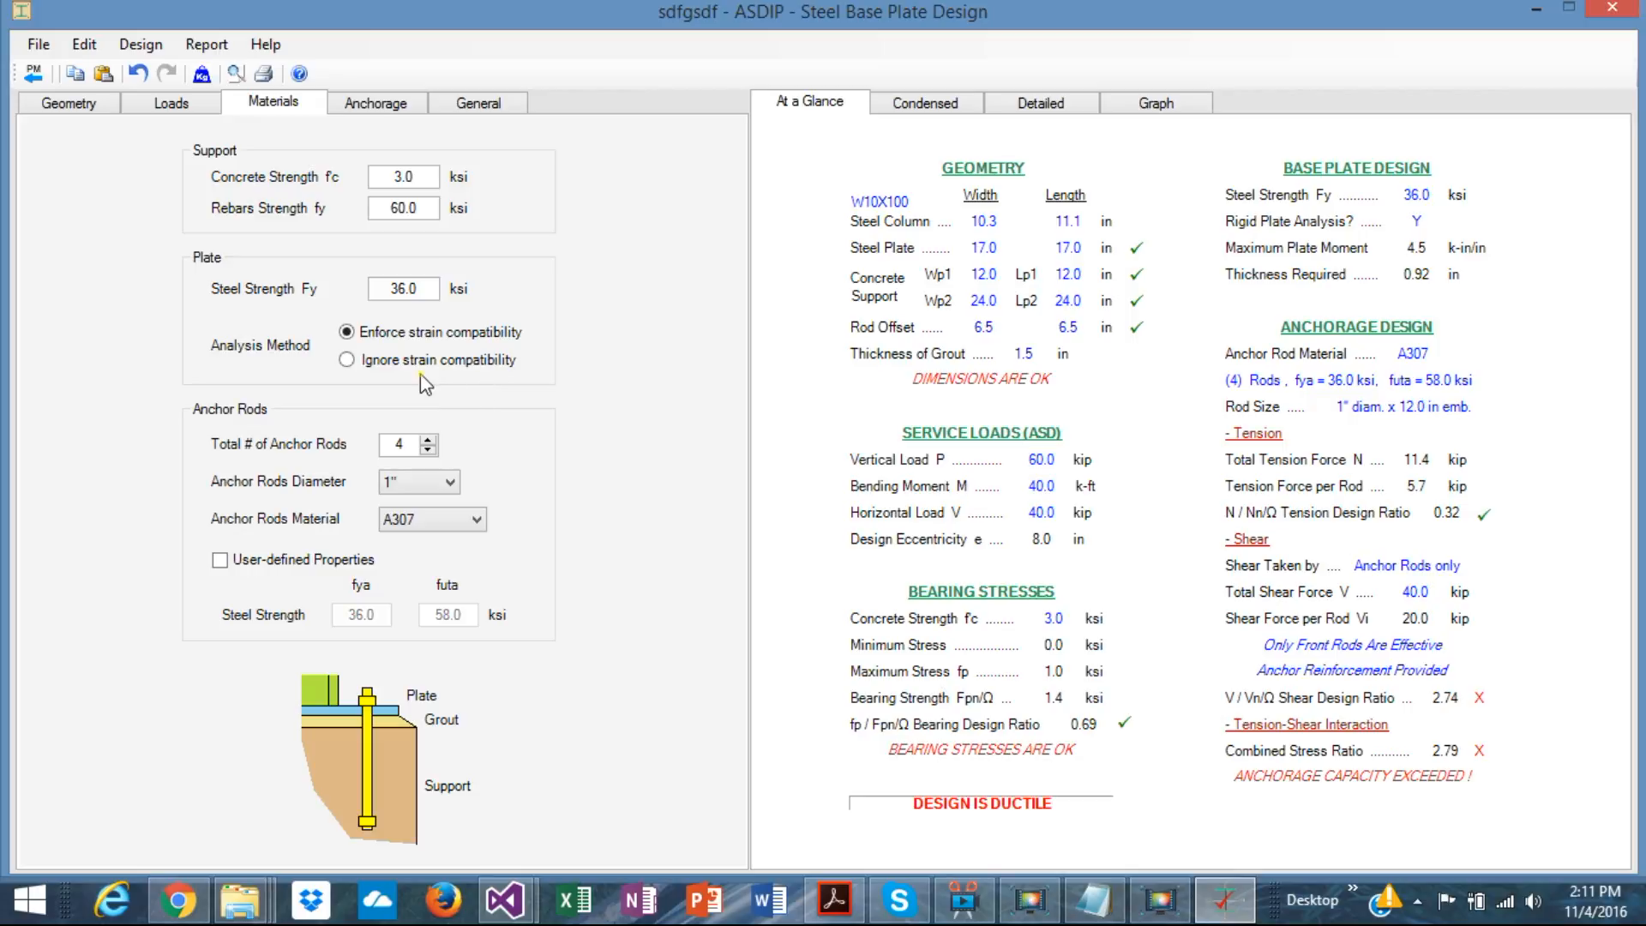
click(346, 360)
click(348, 332)
Step: Try larger total numbers of anchor rods, return the total to 4, and look through the available rod materials
click(428, 439)
click(428, 439)
click(427, 437)
click(427, 453)
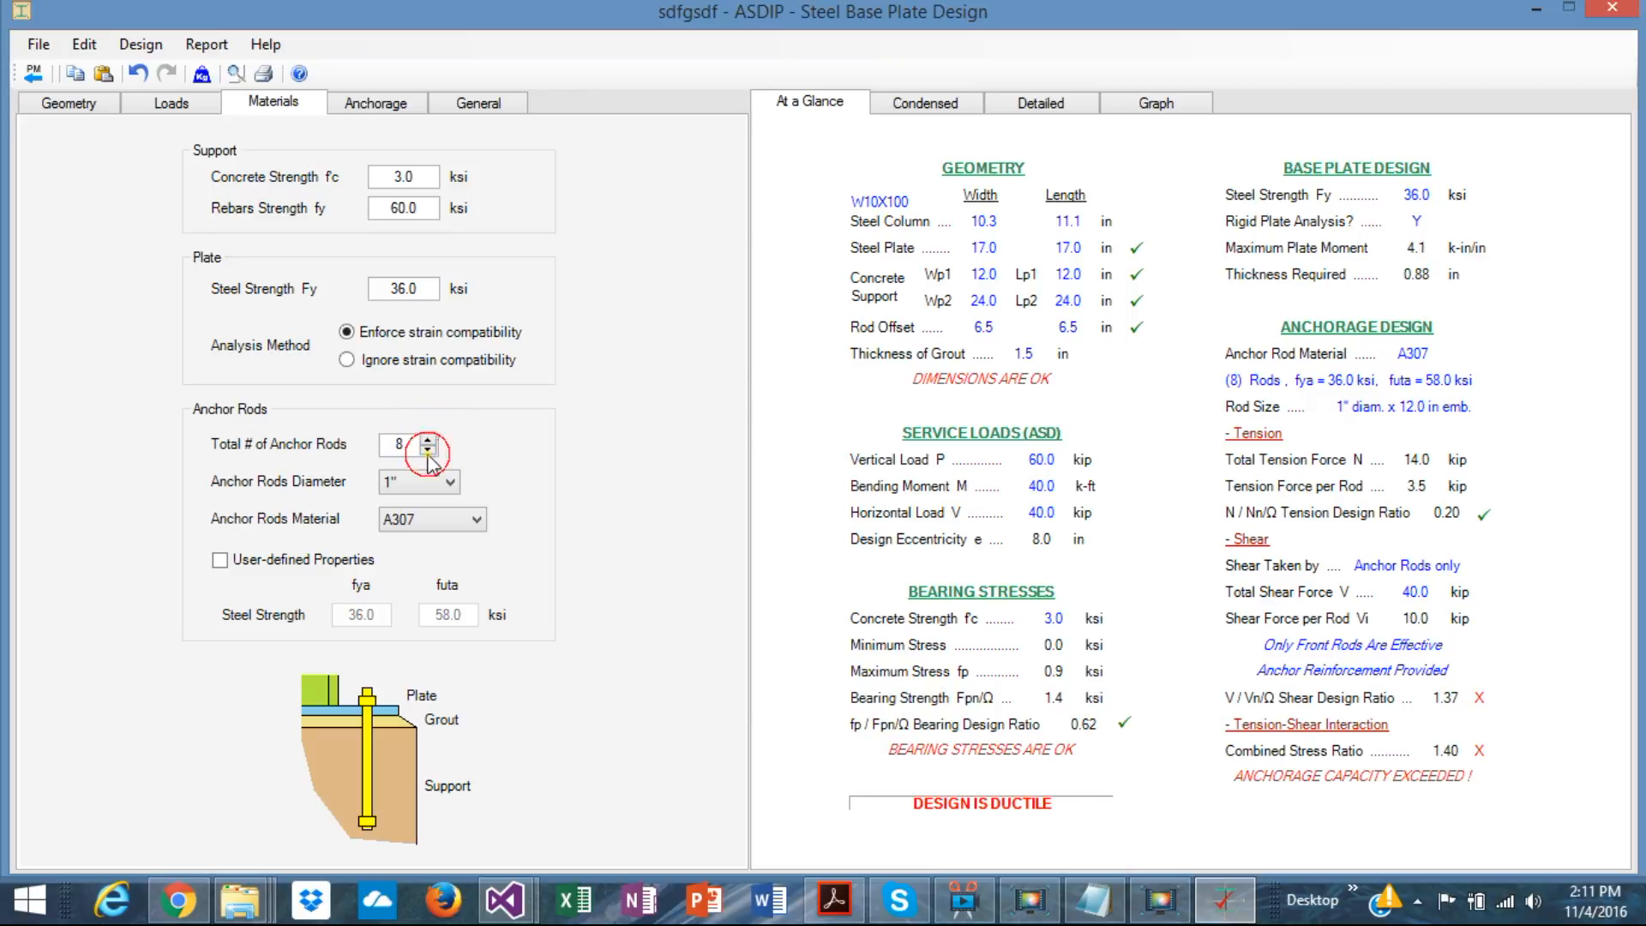
click(427, 450)
click(428, 450)
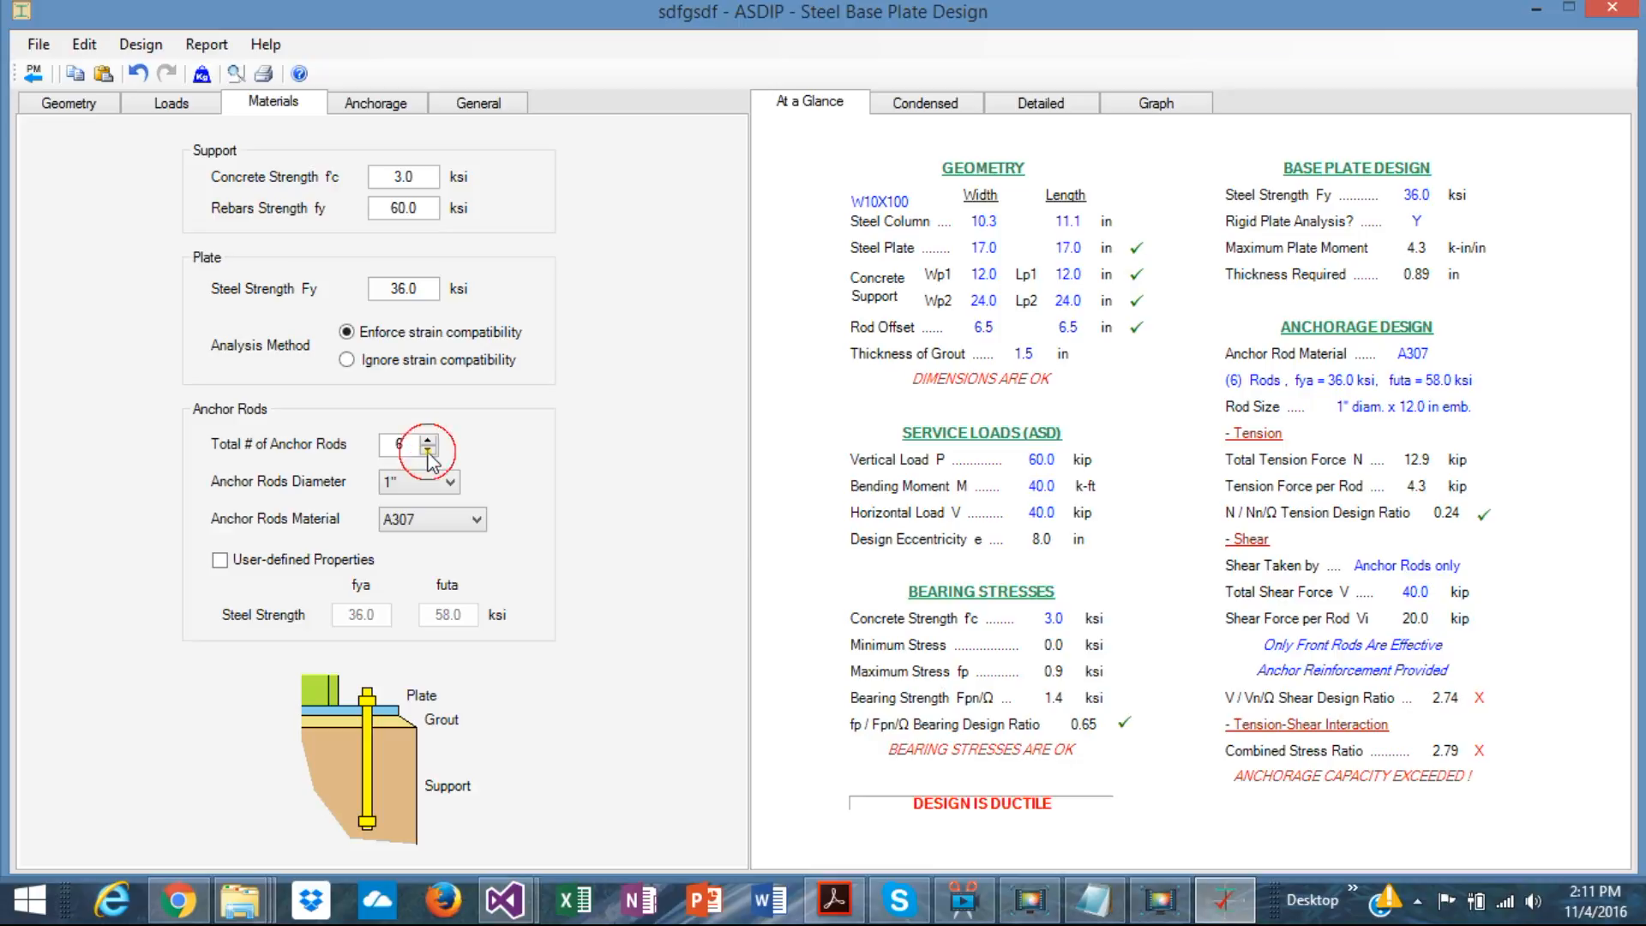
click(477, 521)
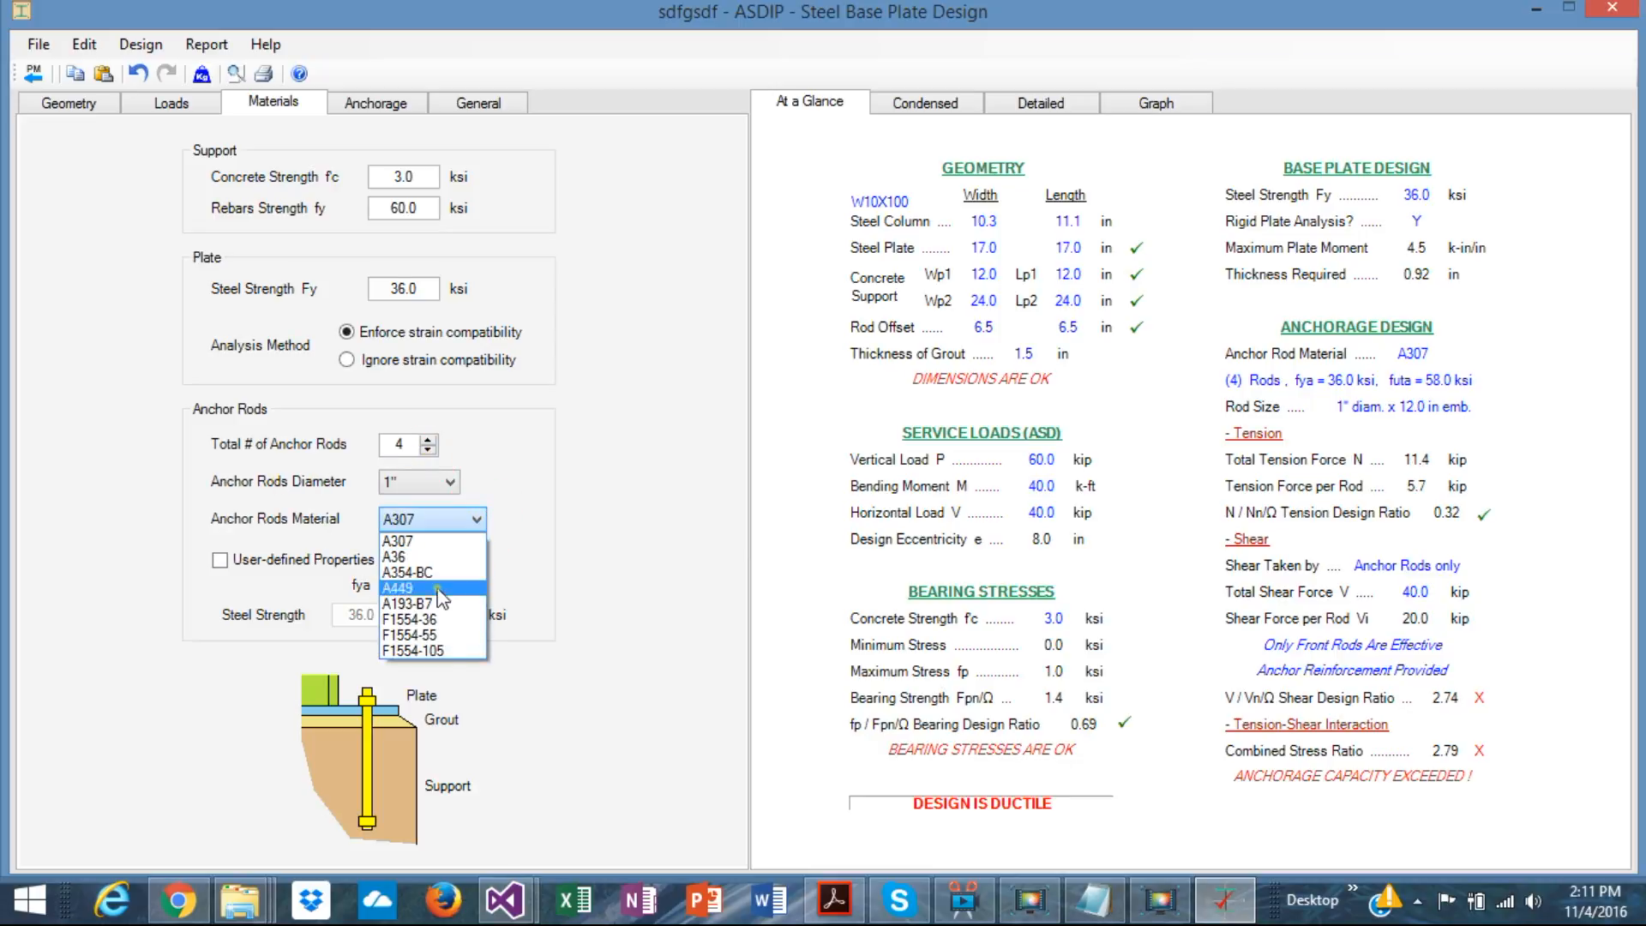
click(581, 502)
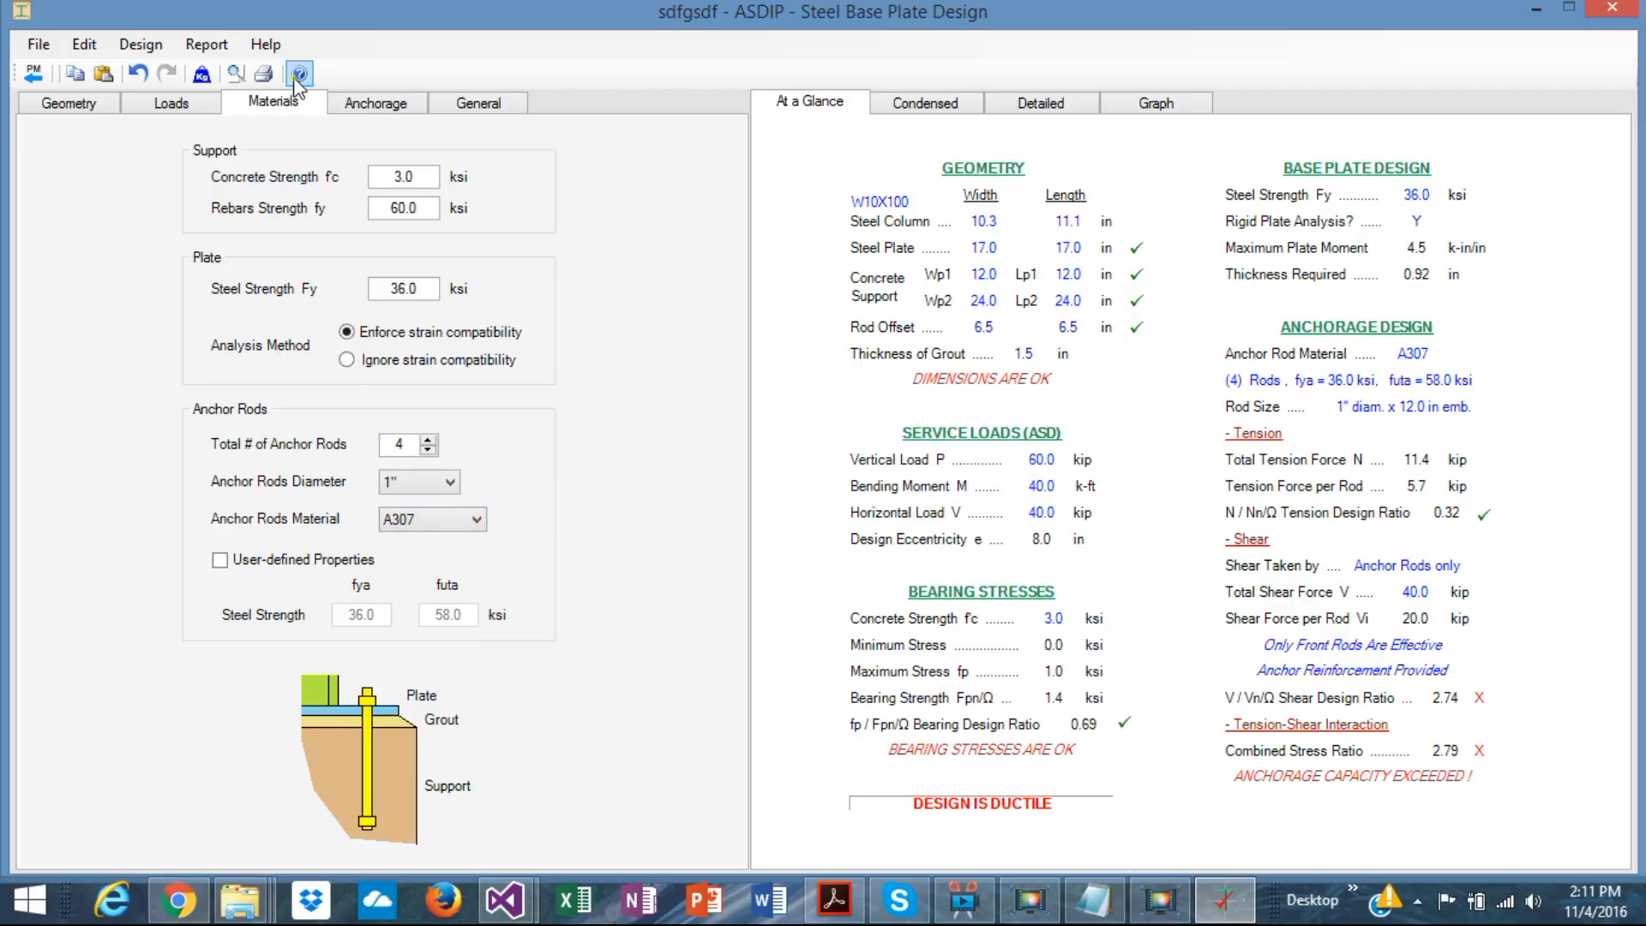
Step: Review the anchorage tension and shear options, trying Shear lug + Friction as shear resistance and restoring Anchor rods only
click(374, 105)
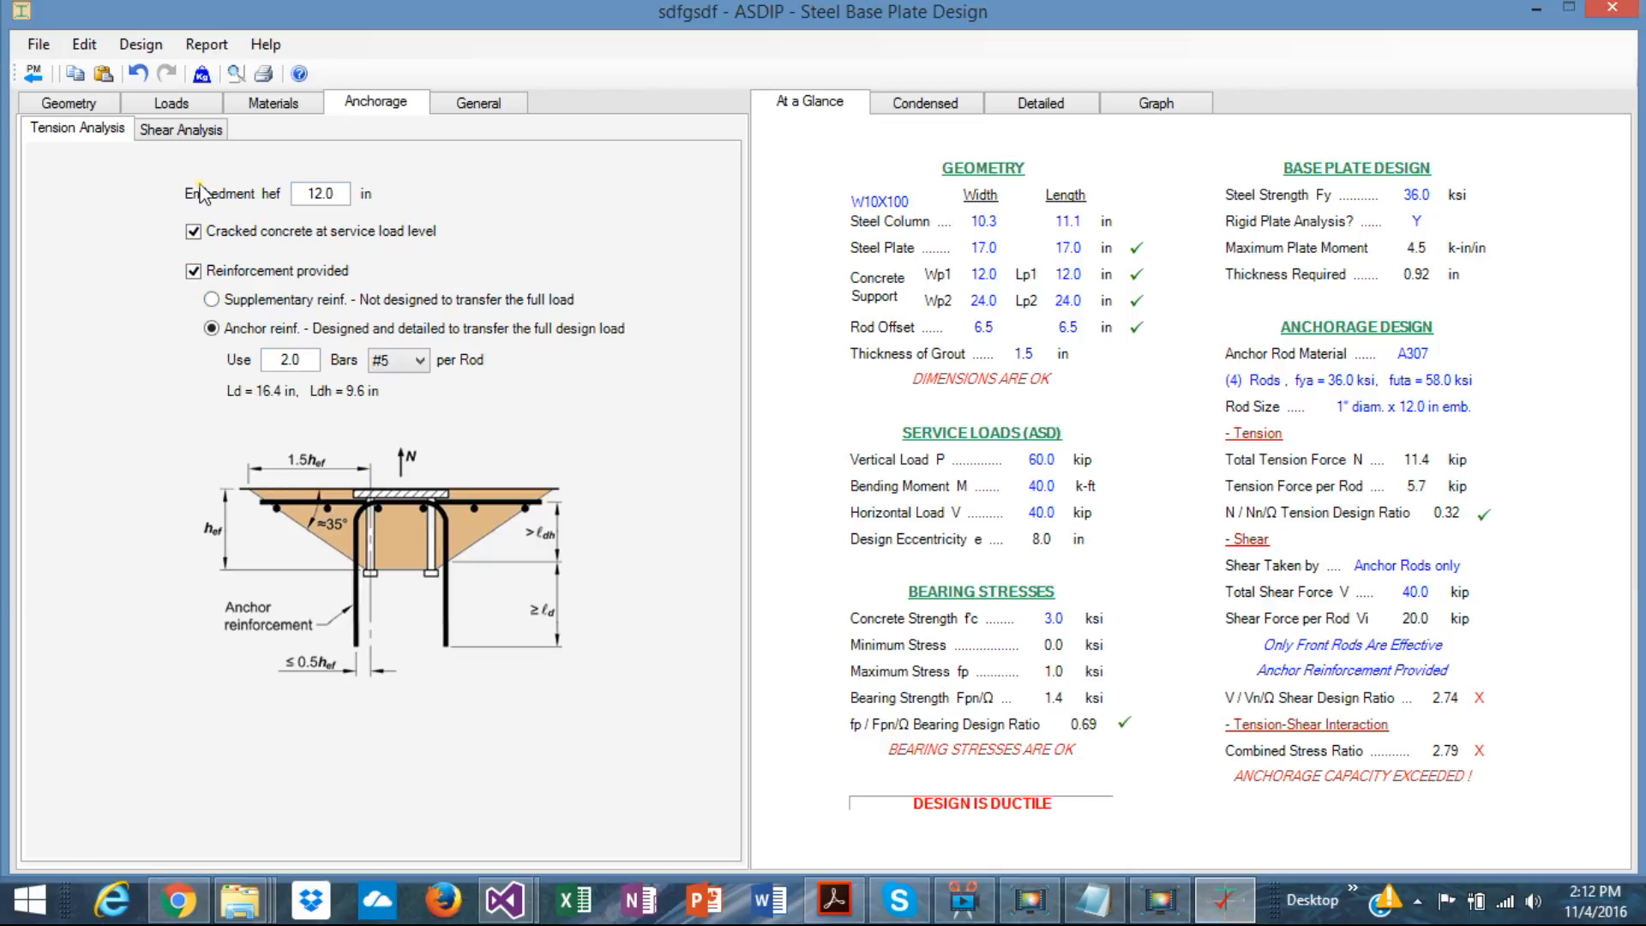
click(183, 131)
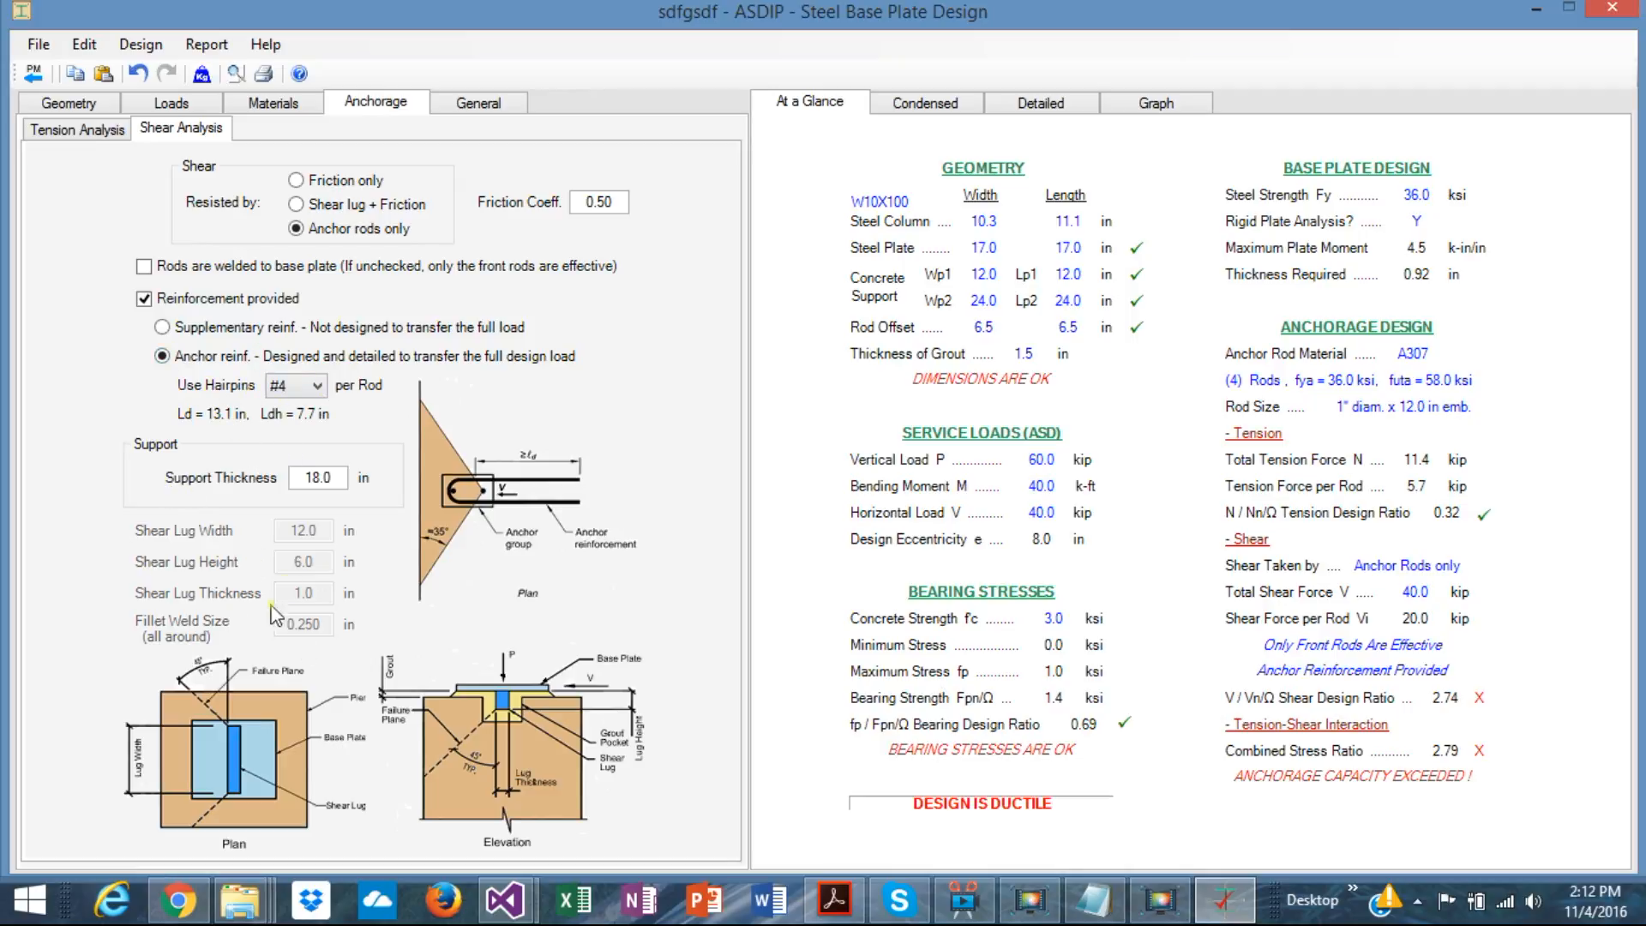
click(297, 206)
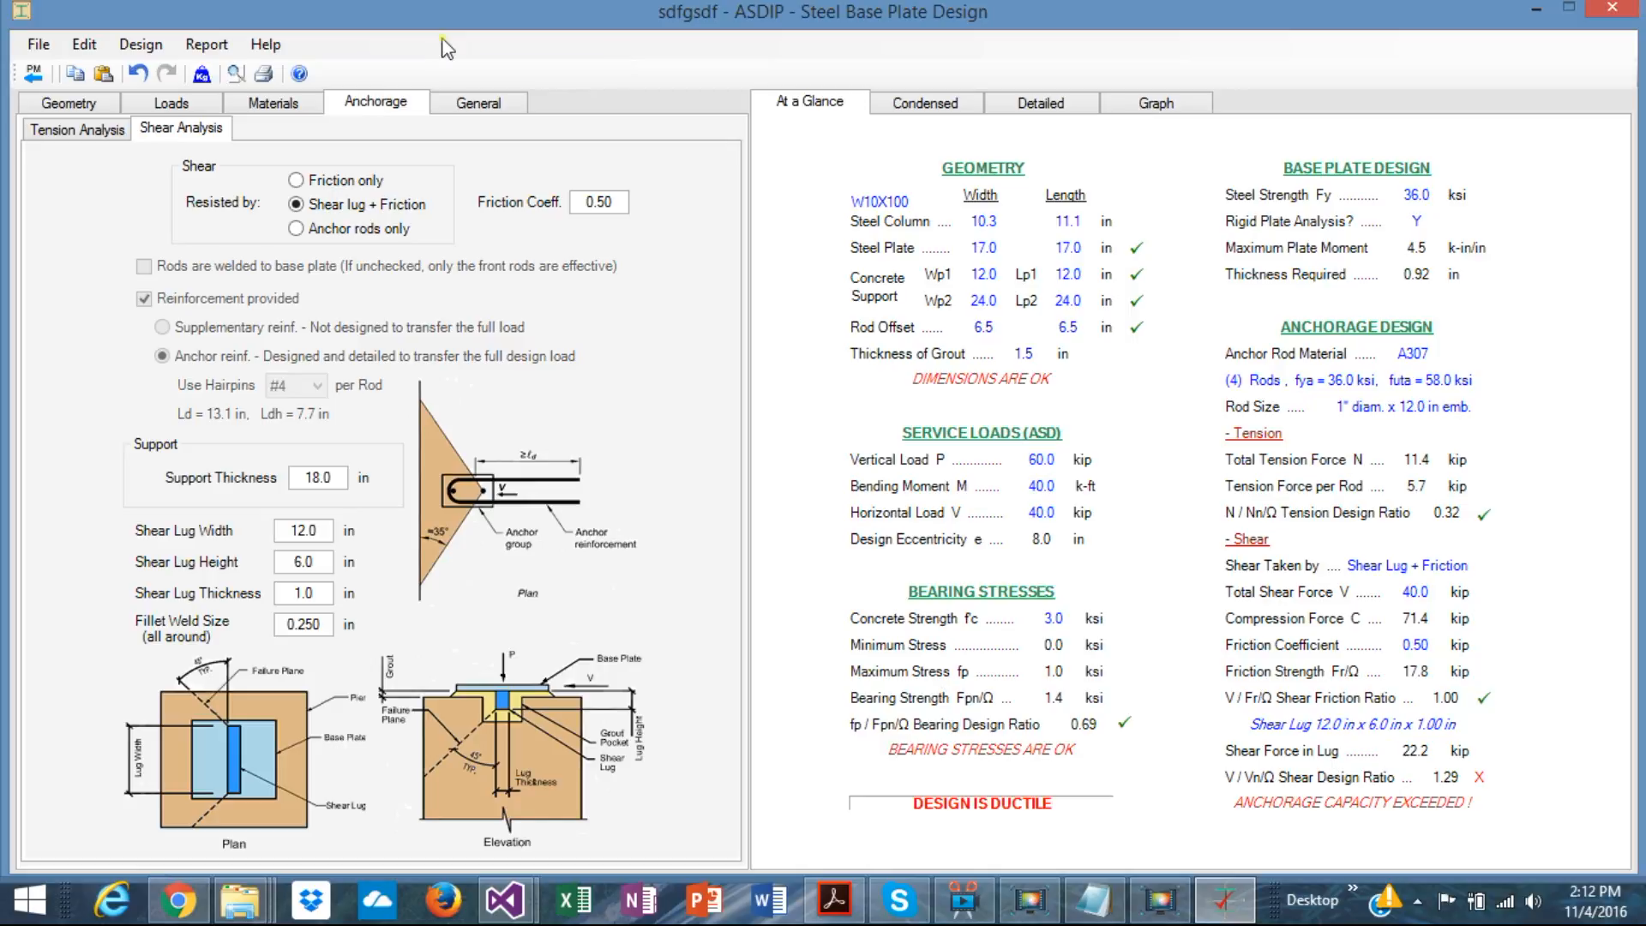
click(296, 229)
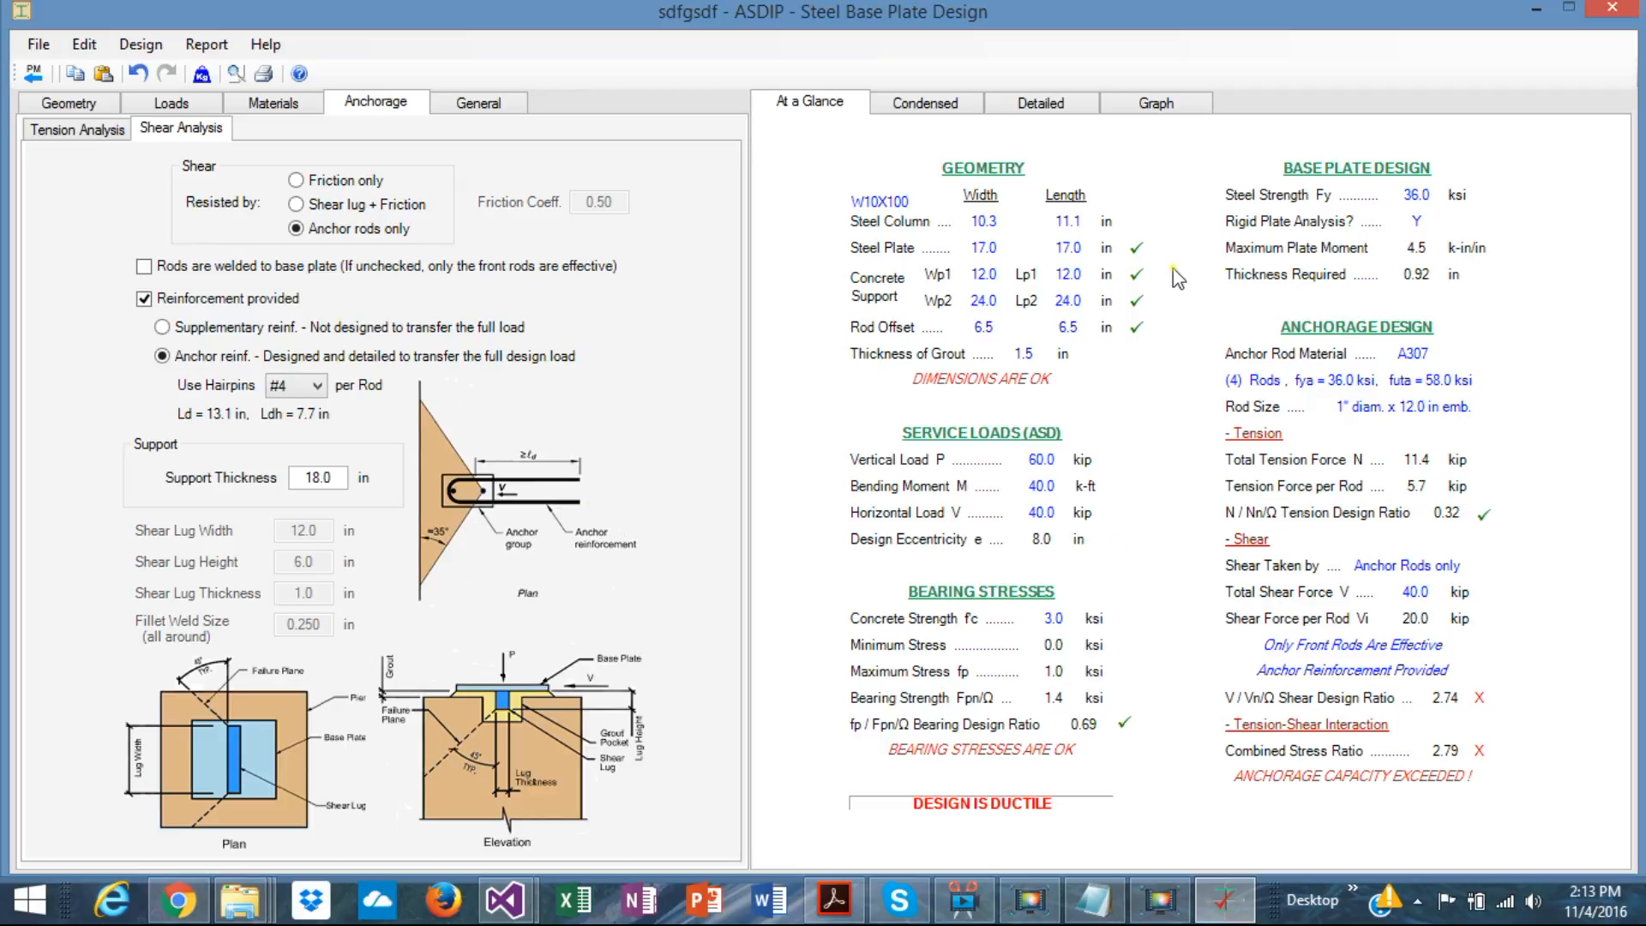
Step: Examine the condensed results for axially loaded plates, base plates with moment, and anchorage design
click(918, 107)
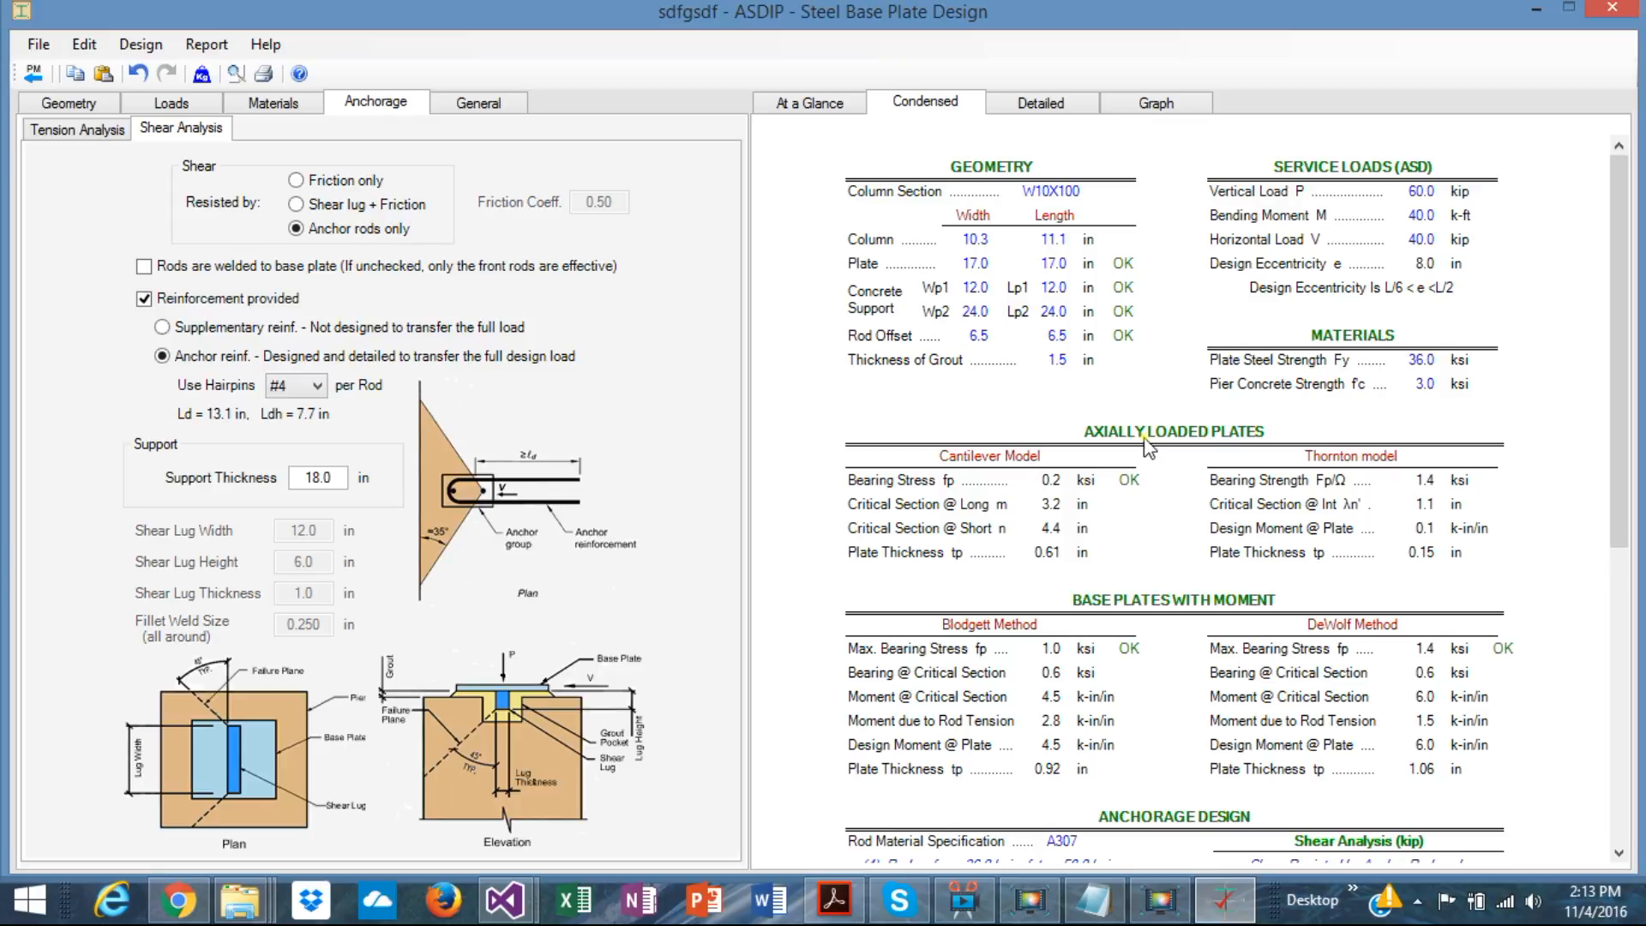
scroll(1149, 461, down, 5)
scroll(1149, 461, up, 5)
scroll(1148, 461, down, 6)
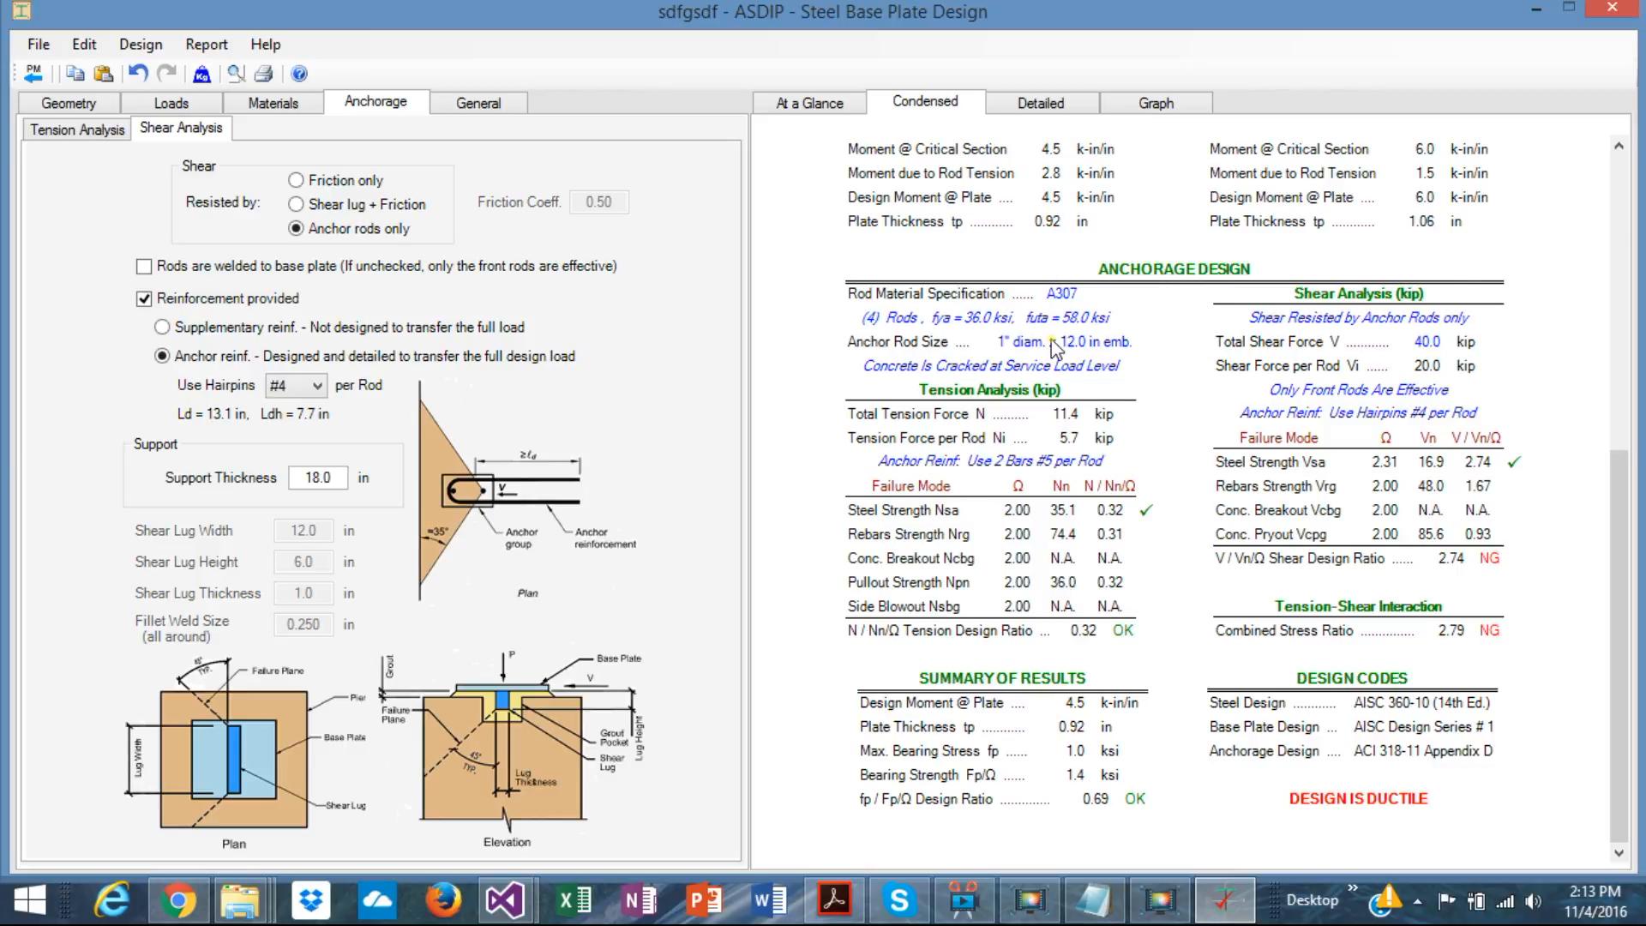
scroll(1052, 341, up, 3)
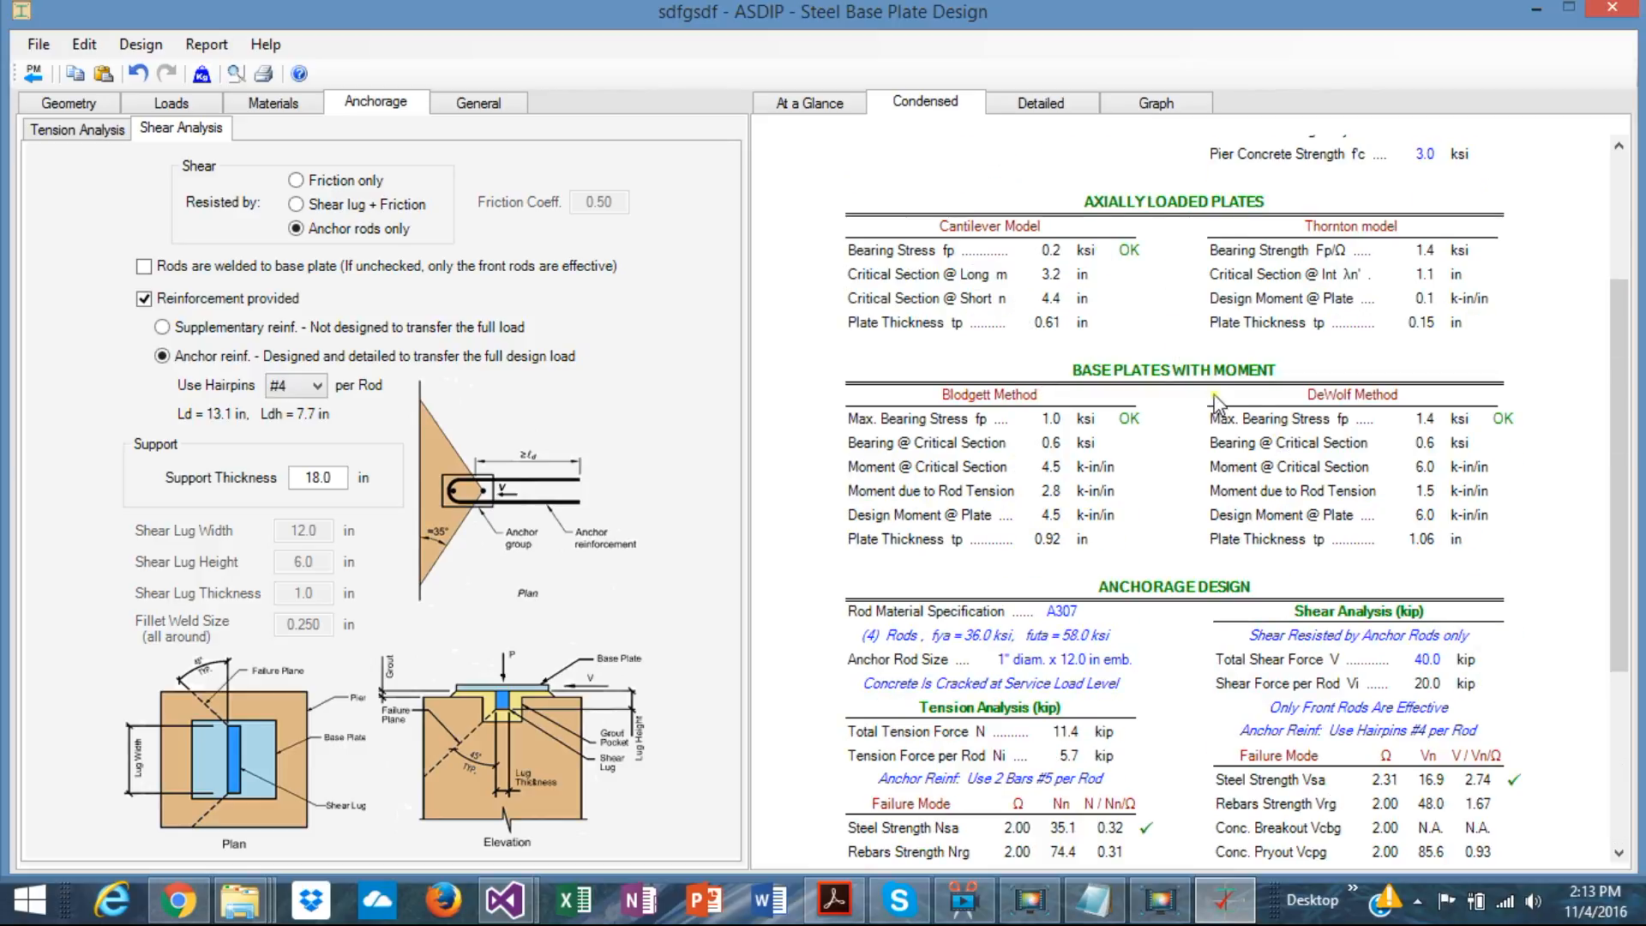
scroll(1215, 392, down, 3)
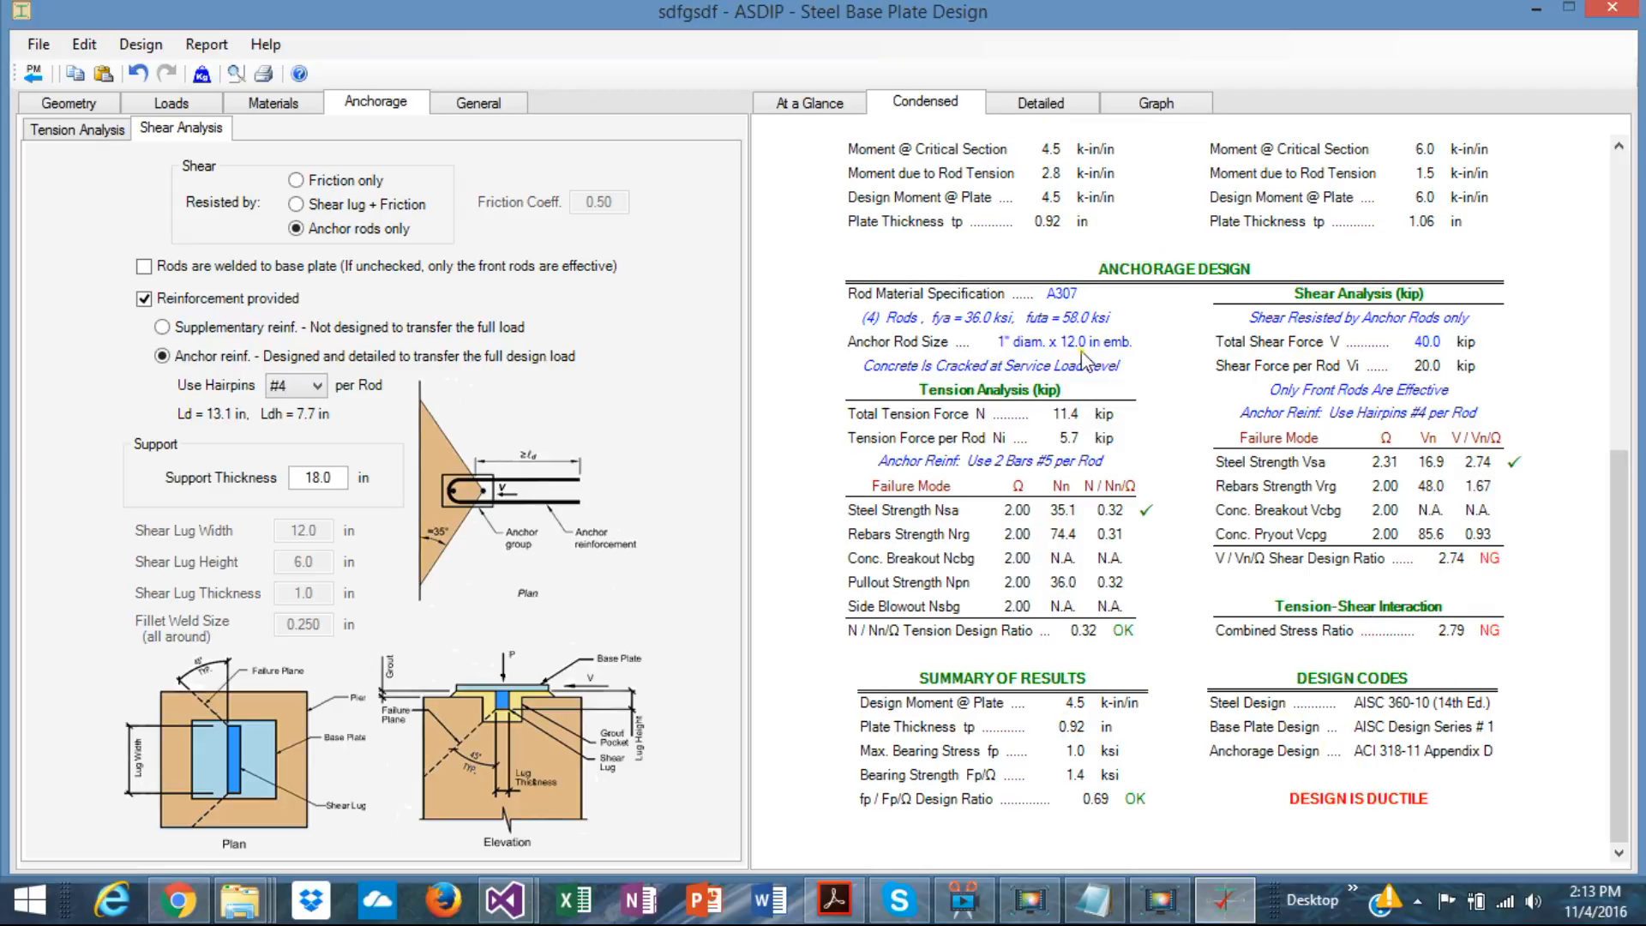
Step: Examine the detailed calculations for axially loaded plates, base plates with moment, and anchor rod tension
click(1032, 104)
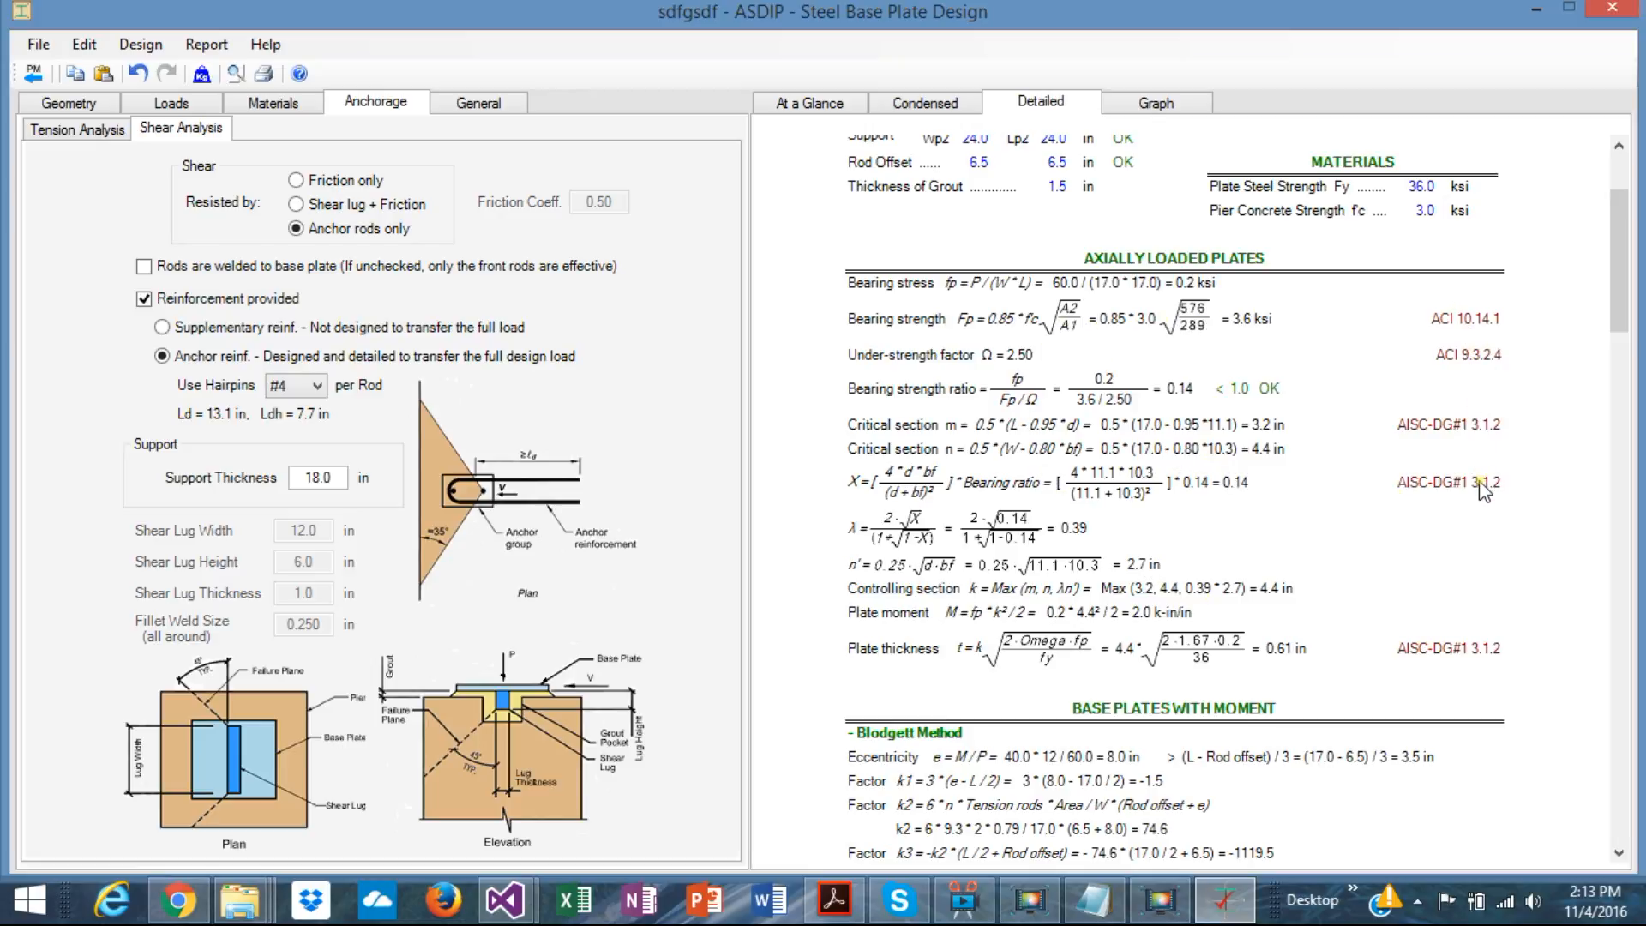
scroll(1463, 568, down, 3)
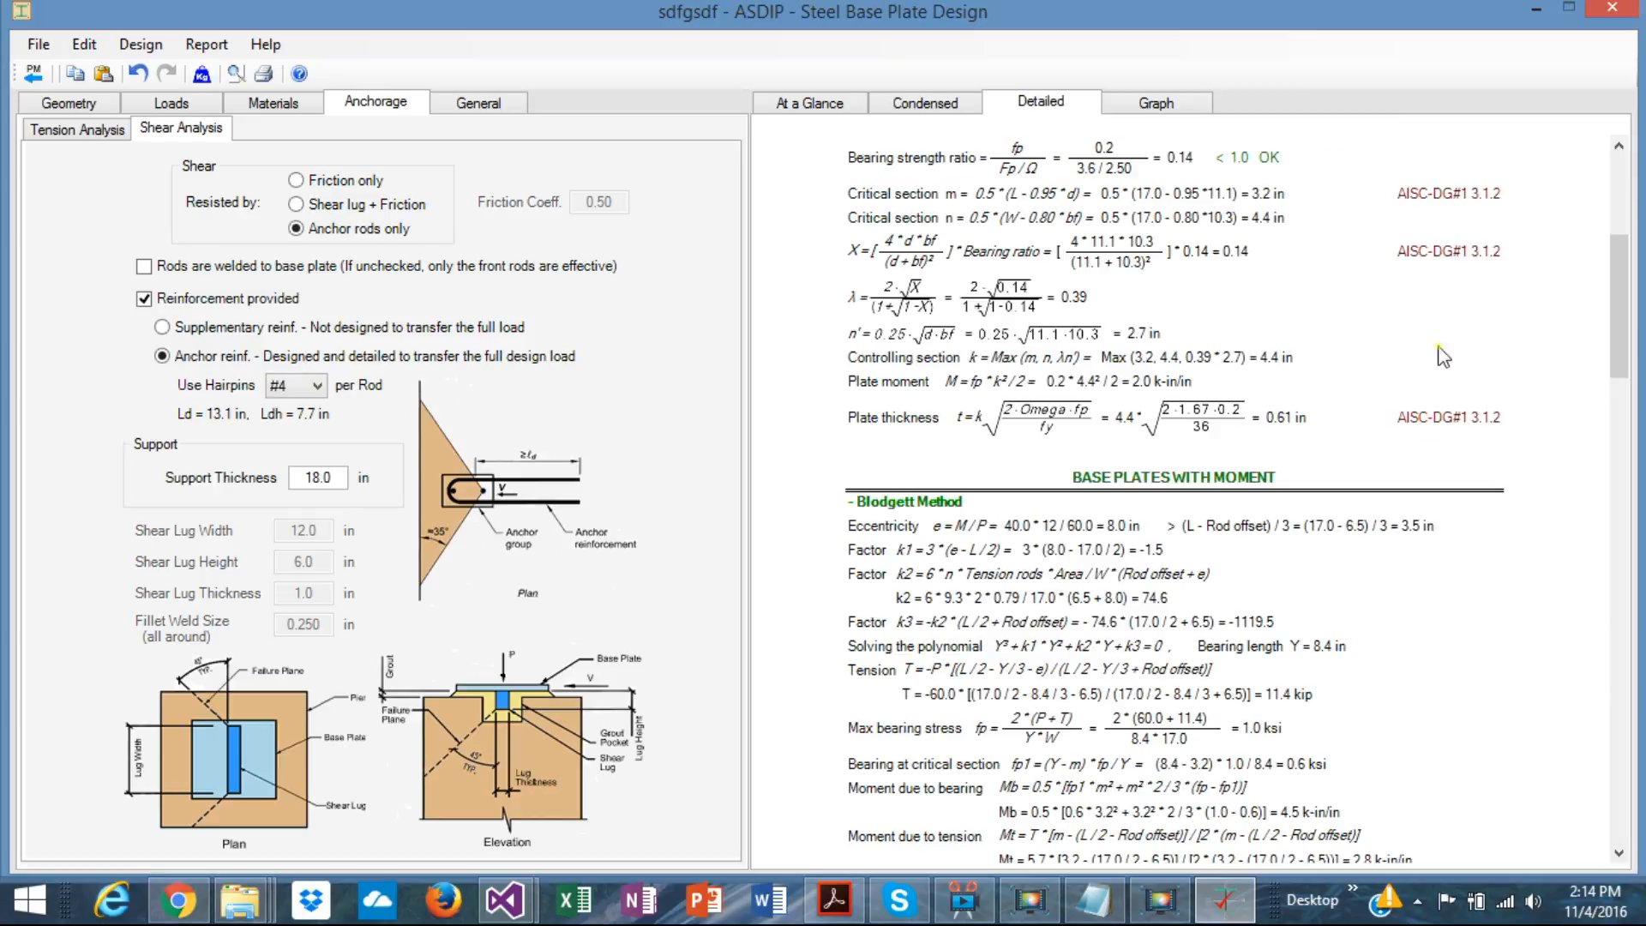
scroll(1400, 570, down, 2)
scroll(1399, 570, down, 2)
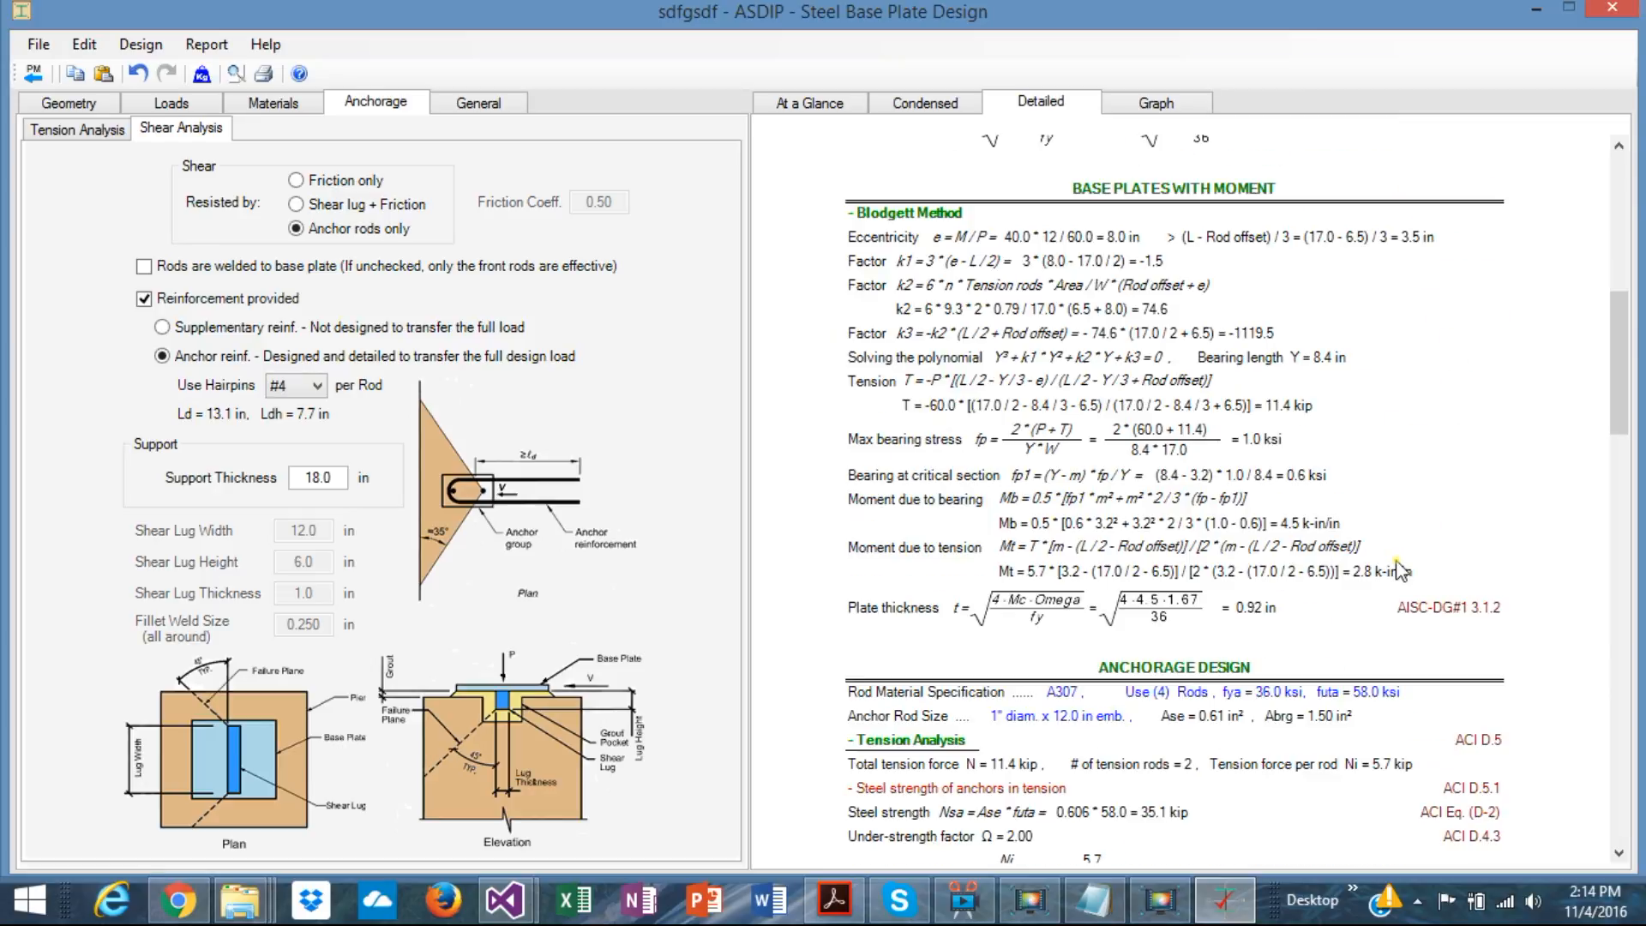
scroll(1400, 570, down, 3)
scroll(1400, 570, down, 2)
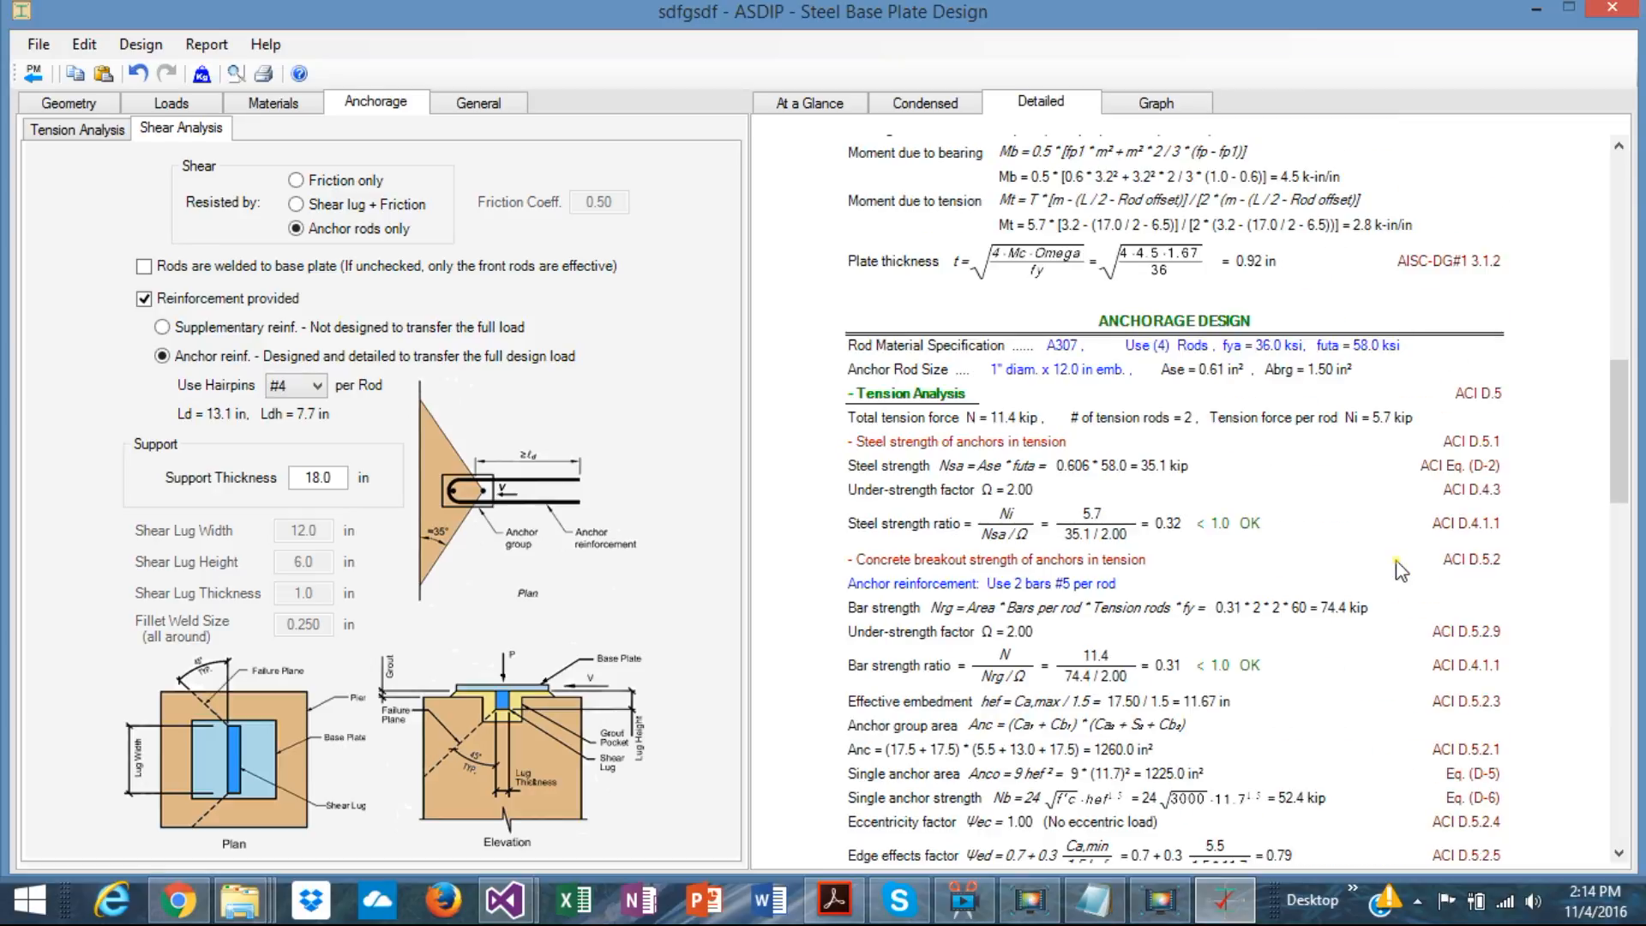
scroll(1400, 570, down, 2)
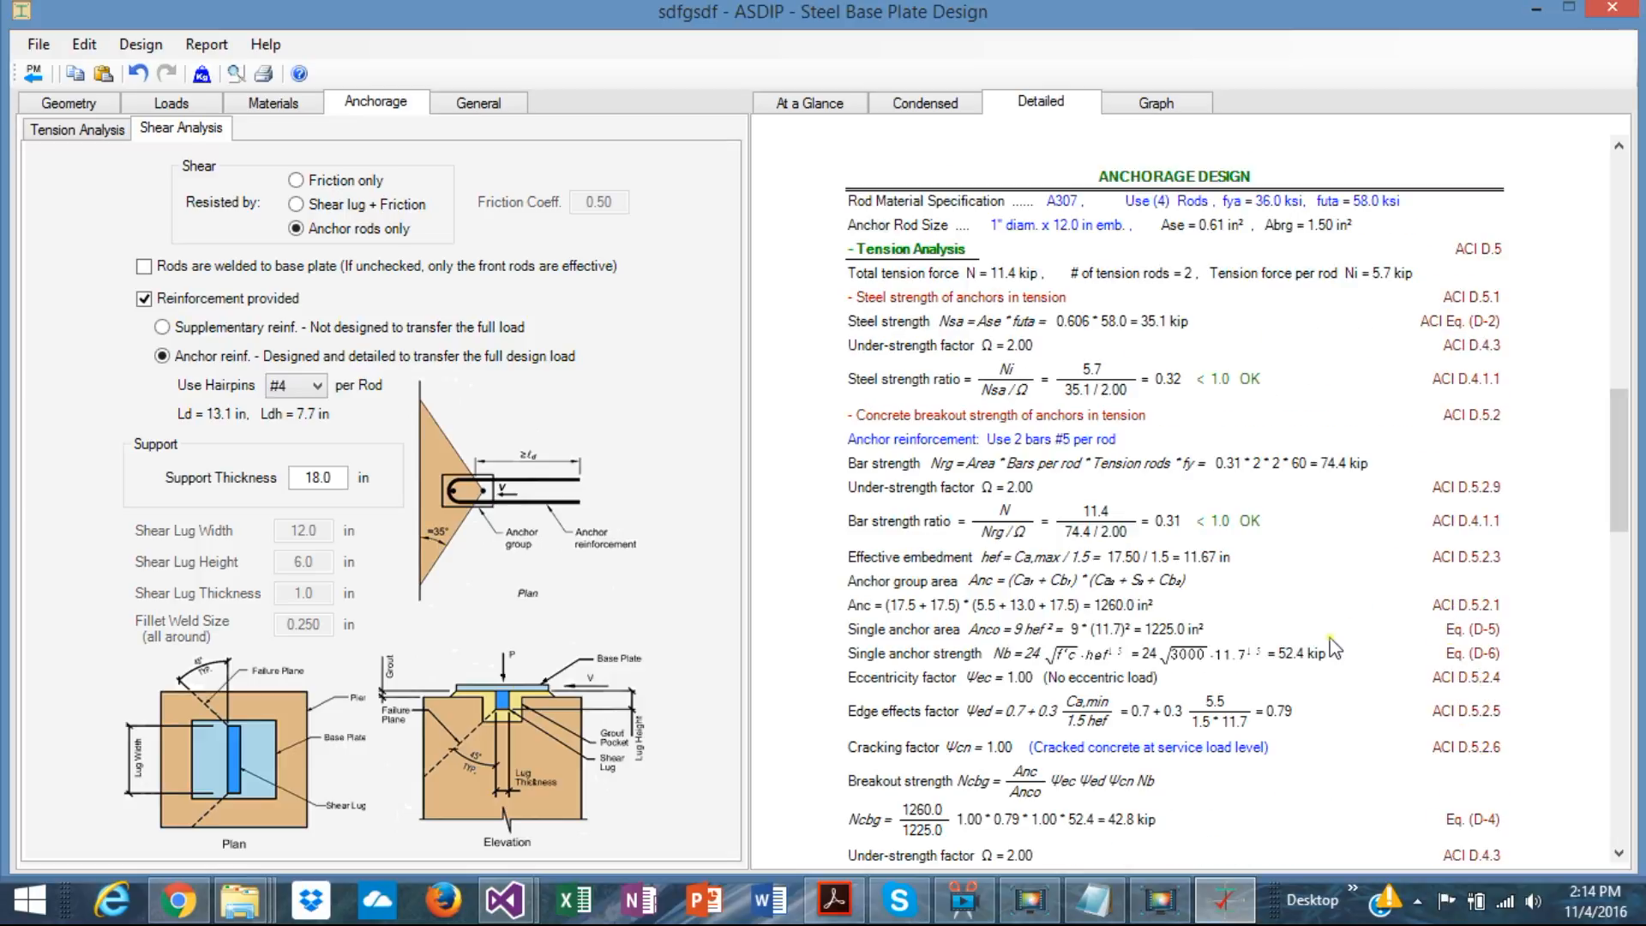
scroll(1335, 647, down, 5)
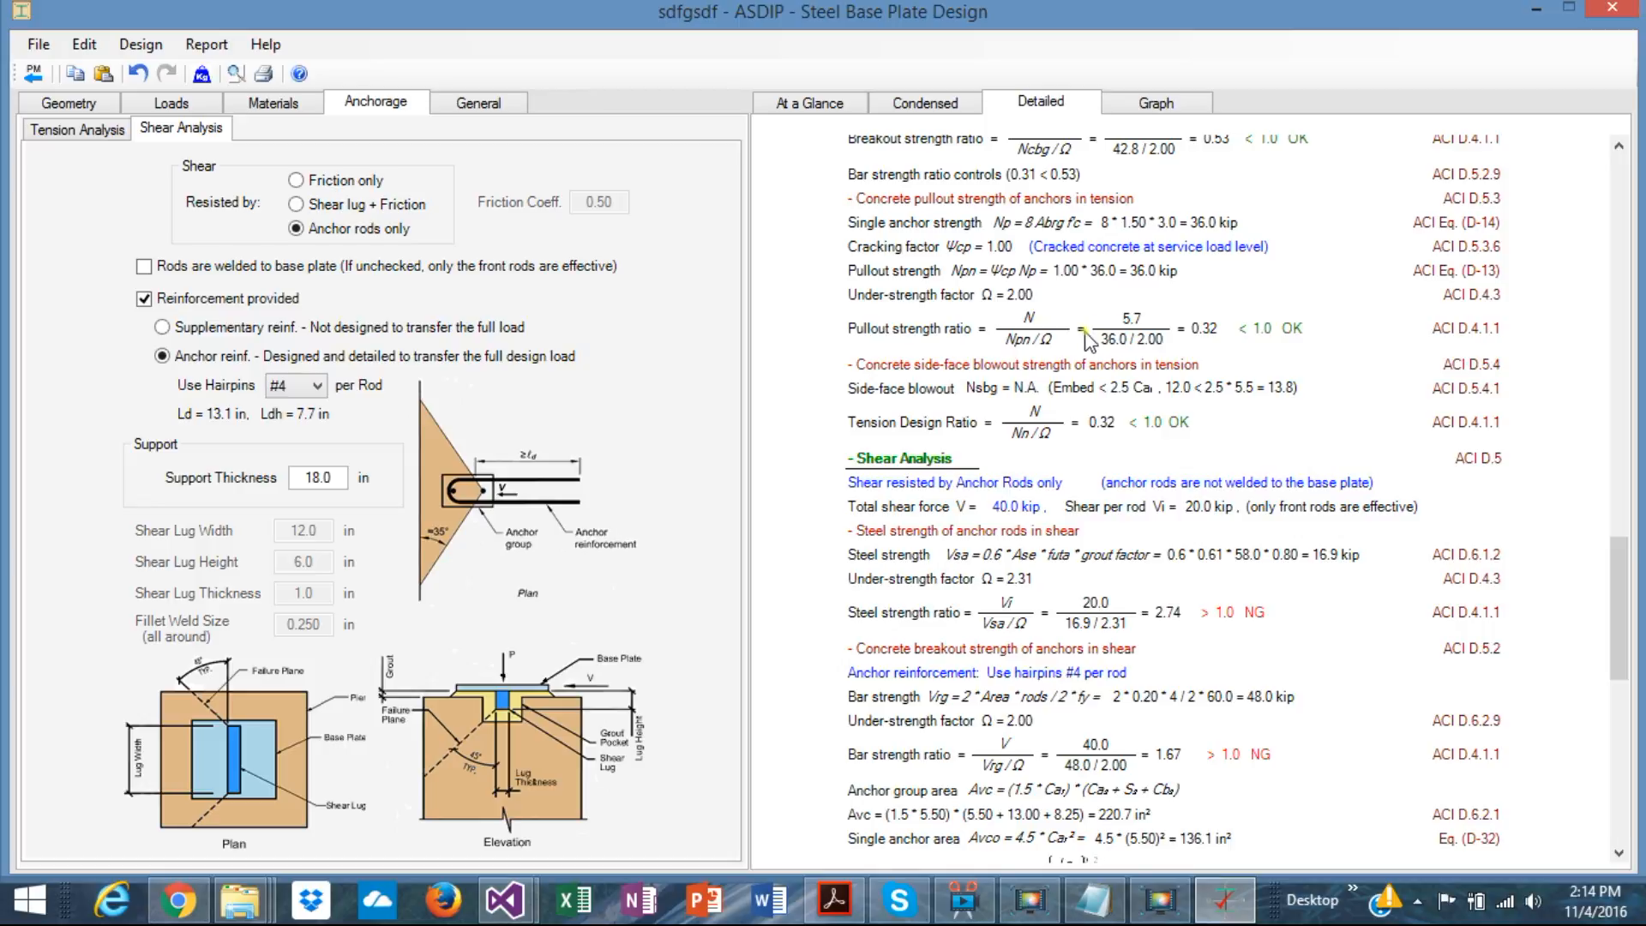
Step: Review the detailed anchorage calculations from the tension checks through shear analysis, tension-shear interaction, and design codes
scroll(962, 469, up, 8)
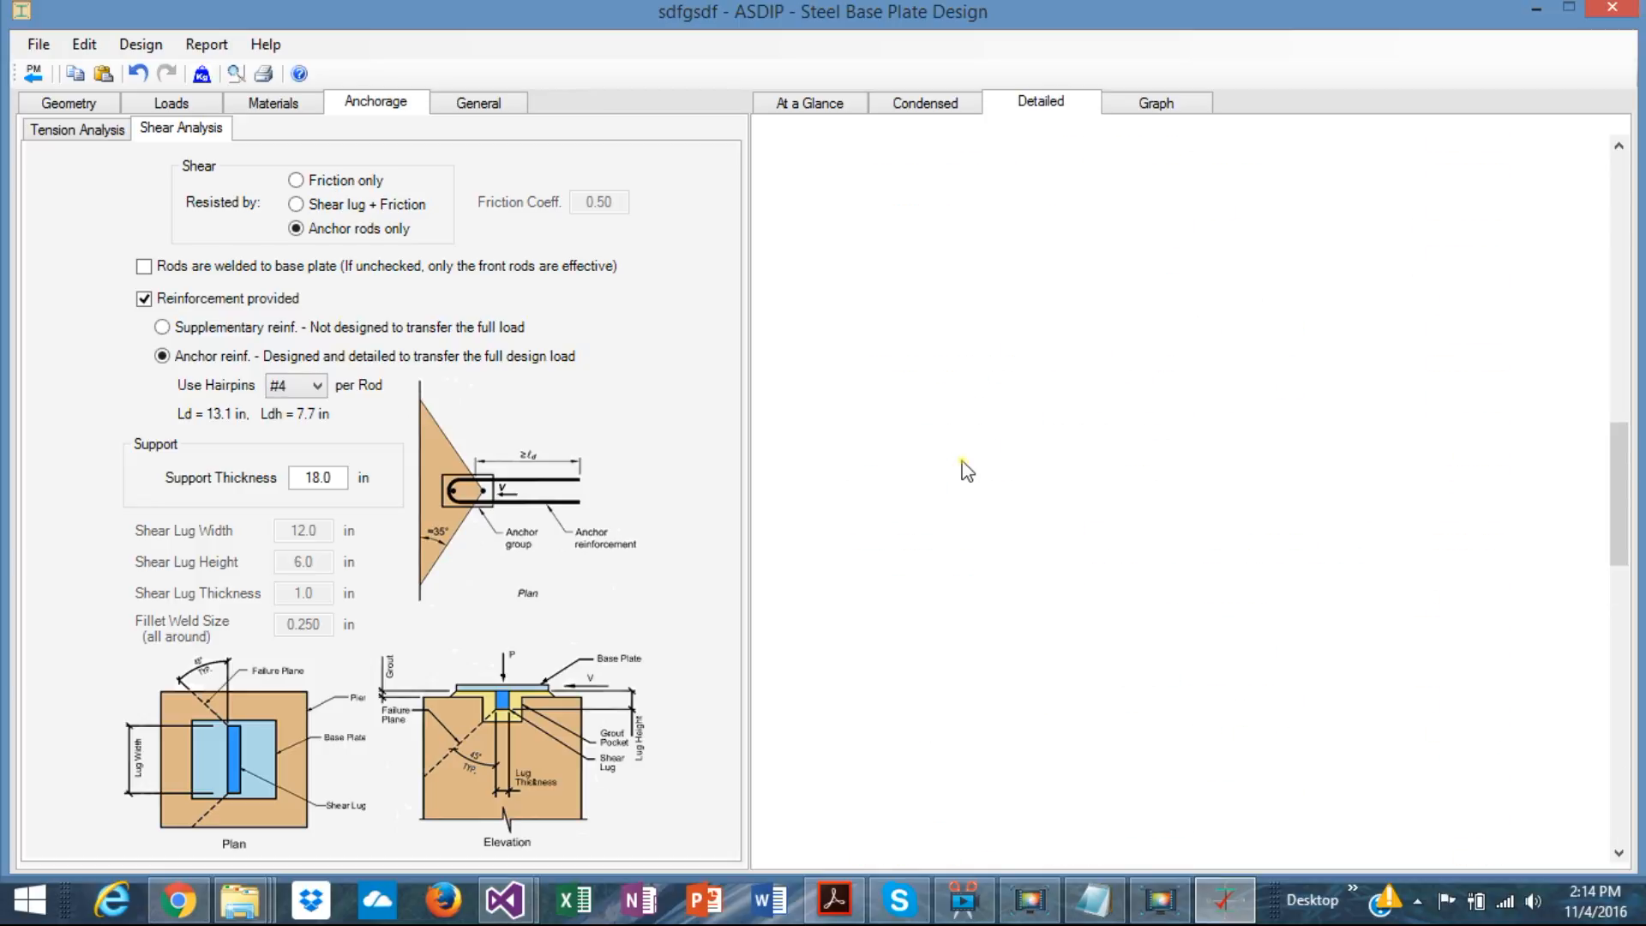
scroll(962, 469, up, 10)
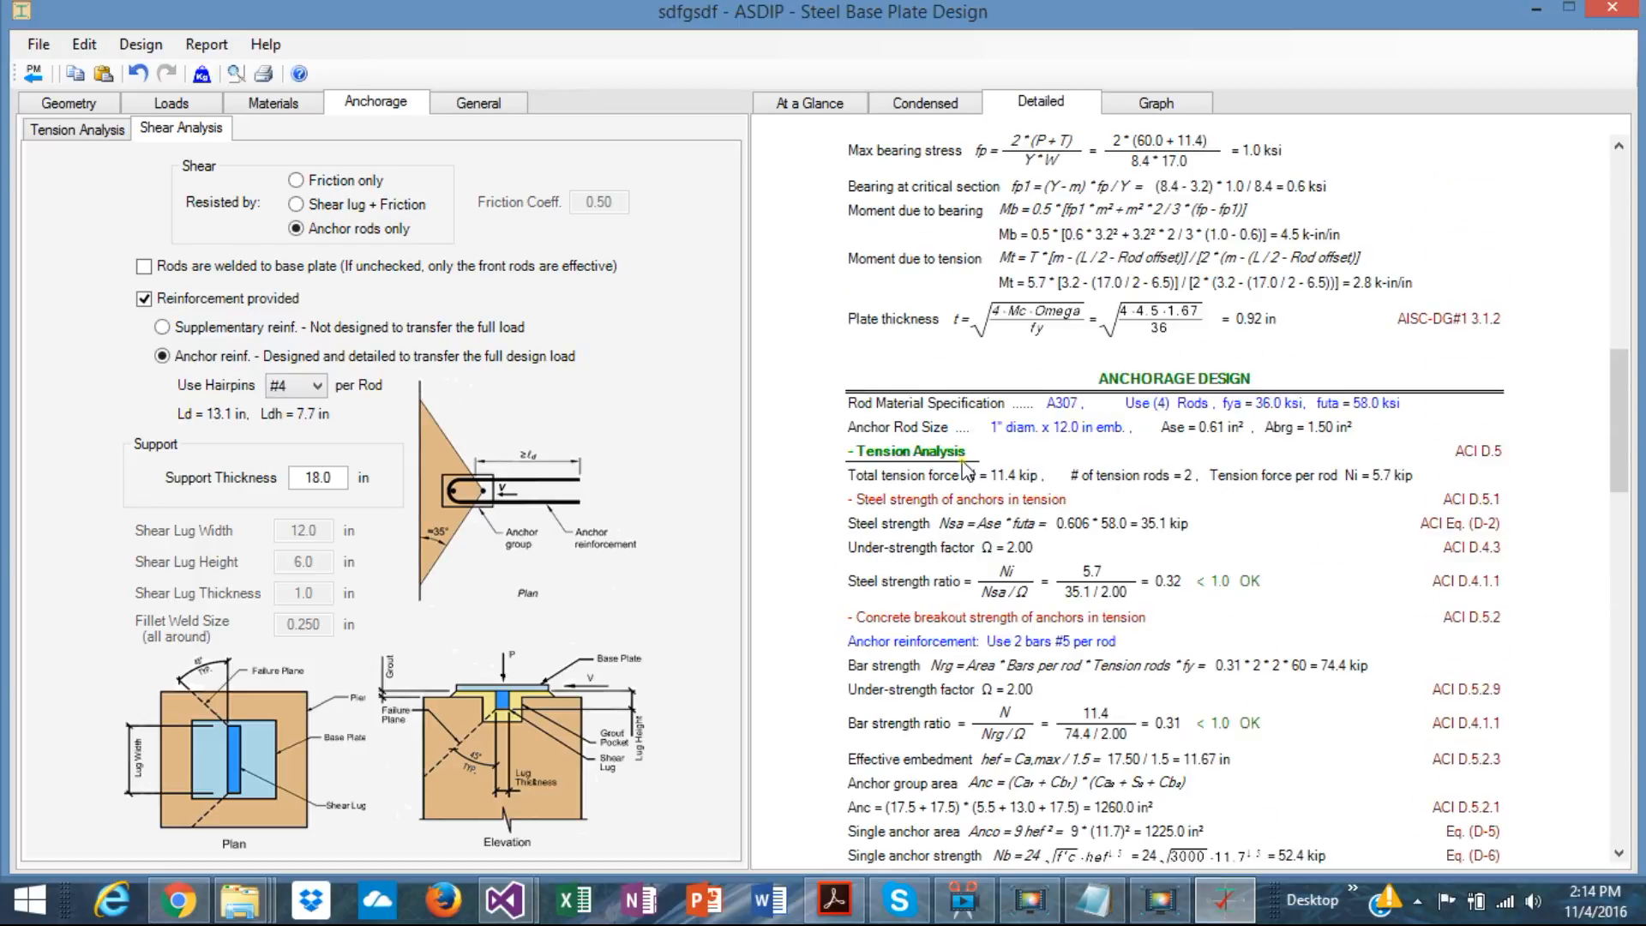
scroll(966, 468, down, 10)
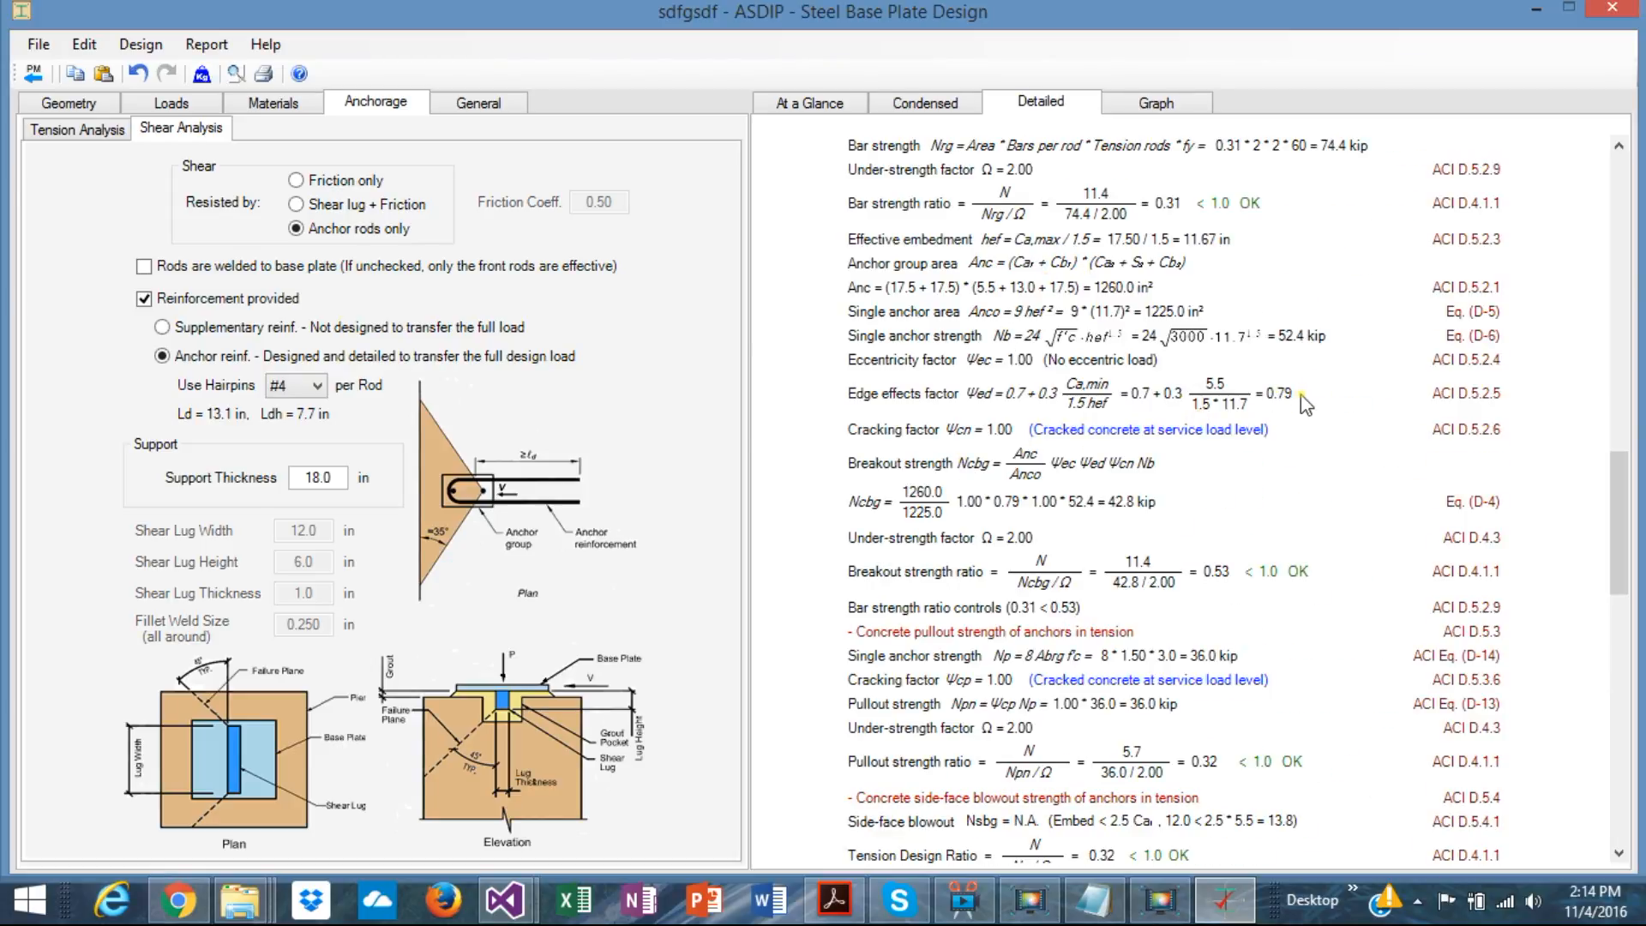
scroll(1316, 420, down, 2)
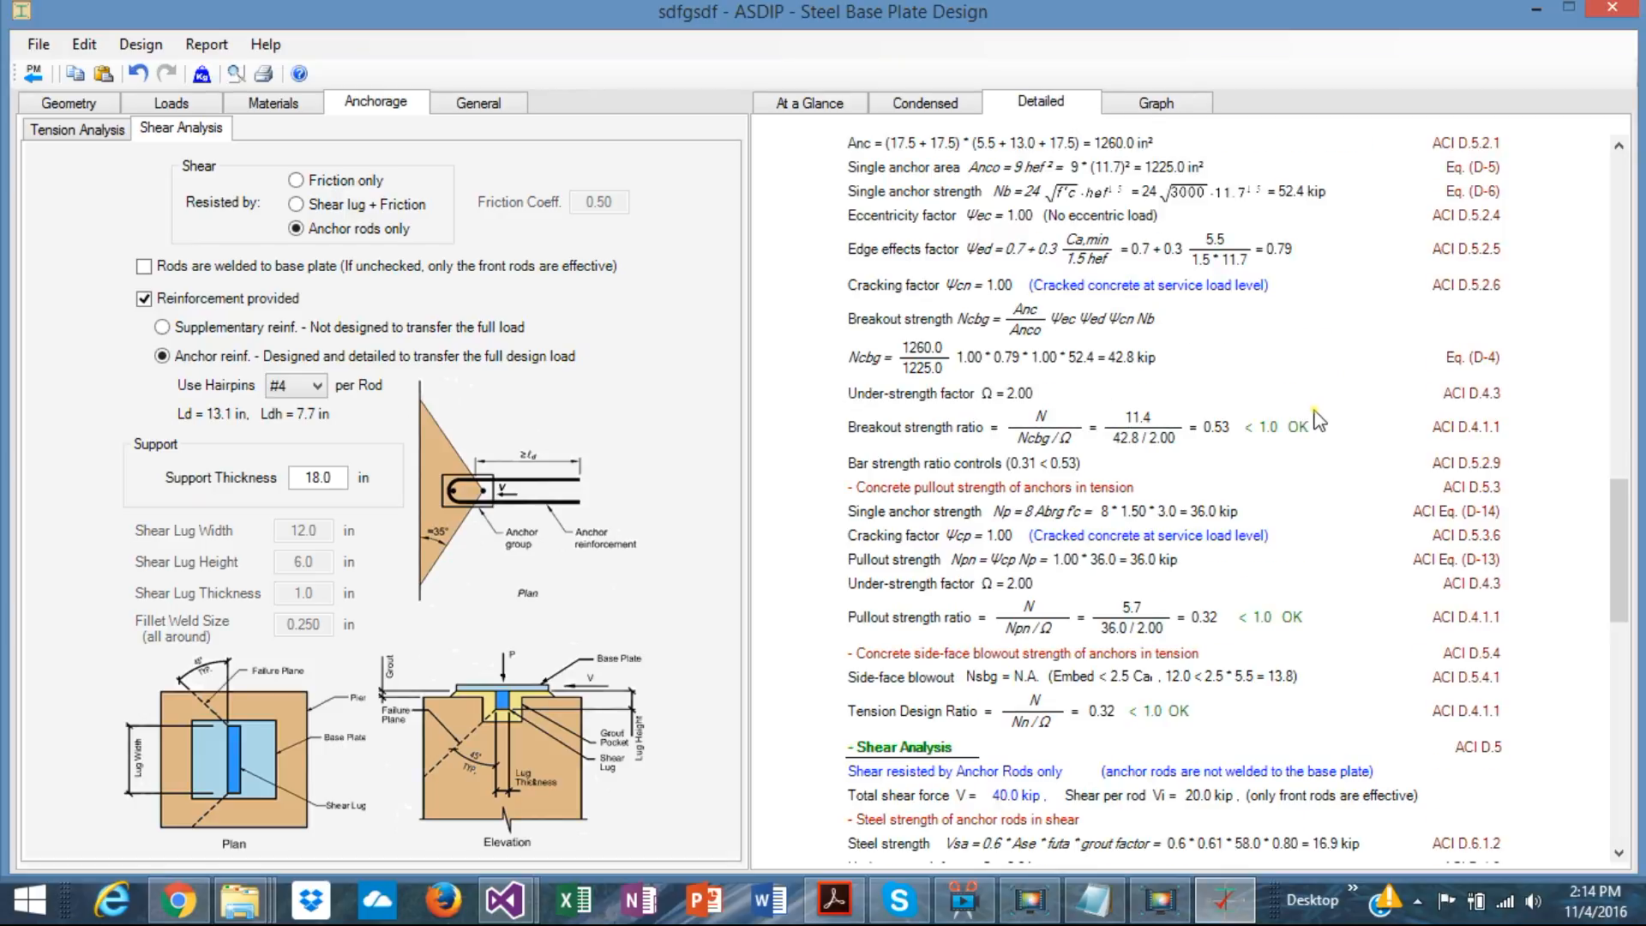
scroll(1316, 420, down, 2)
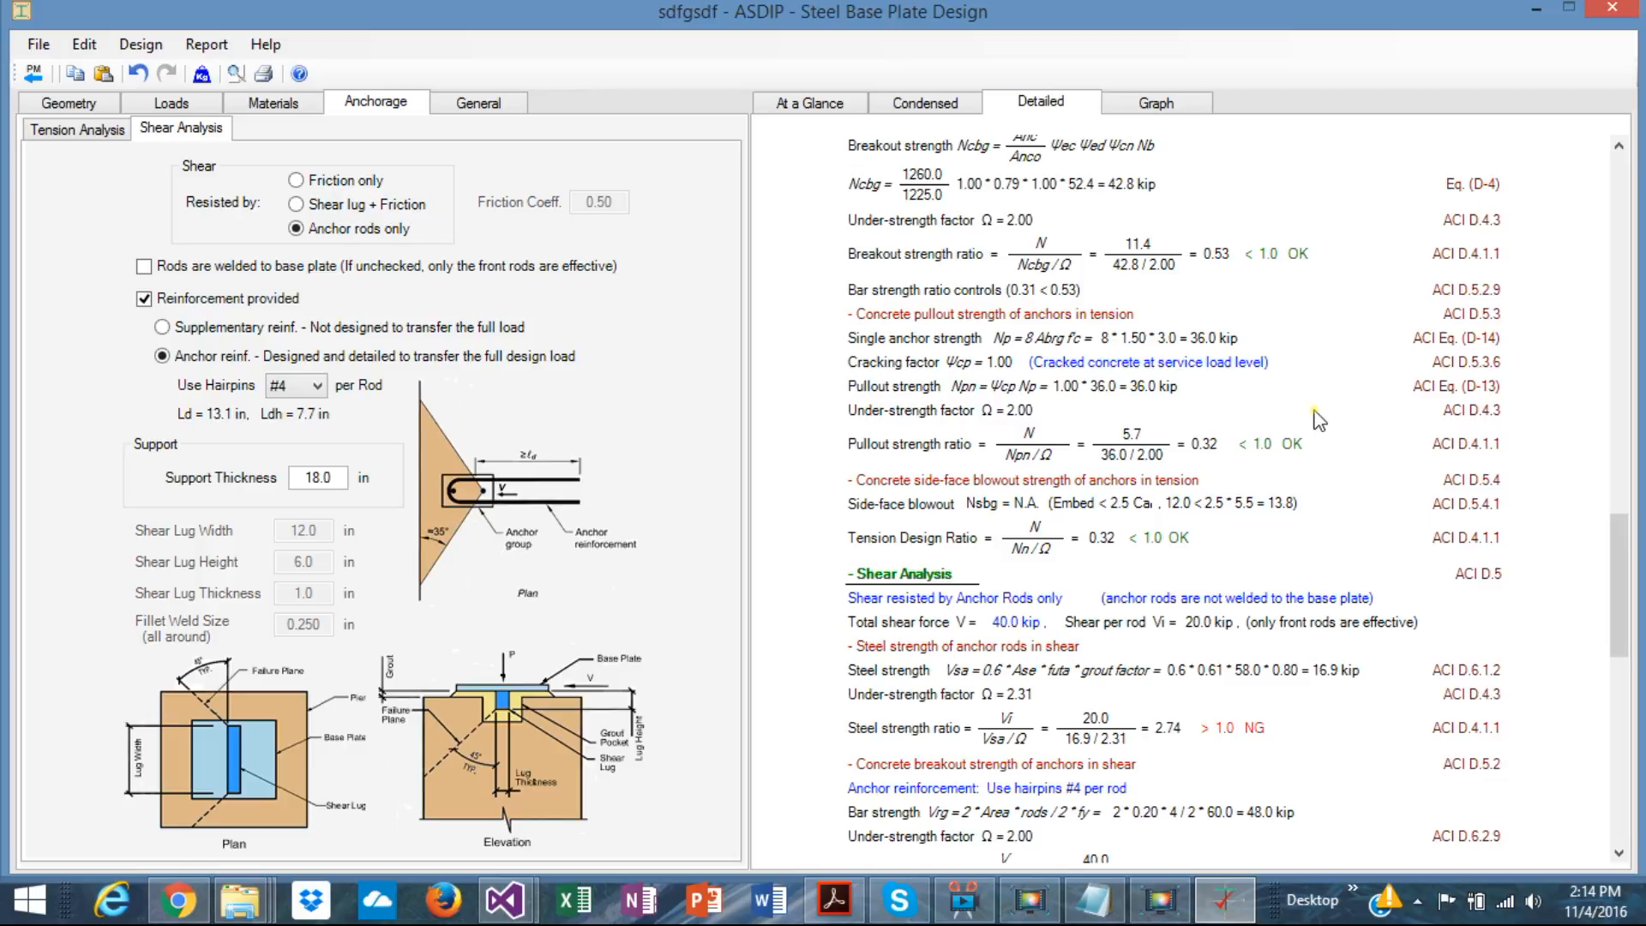
scroll(1318, 420, down, 2)
scroll(1318, 419, down, 6)
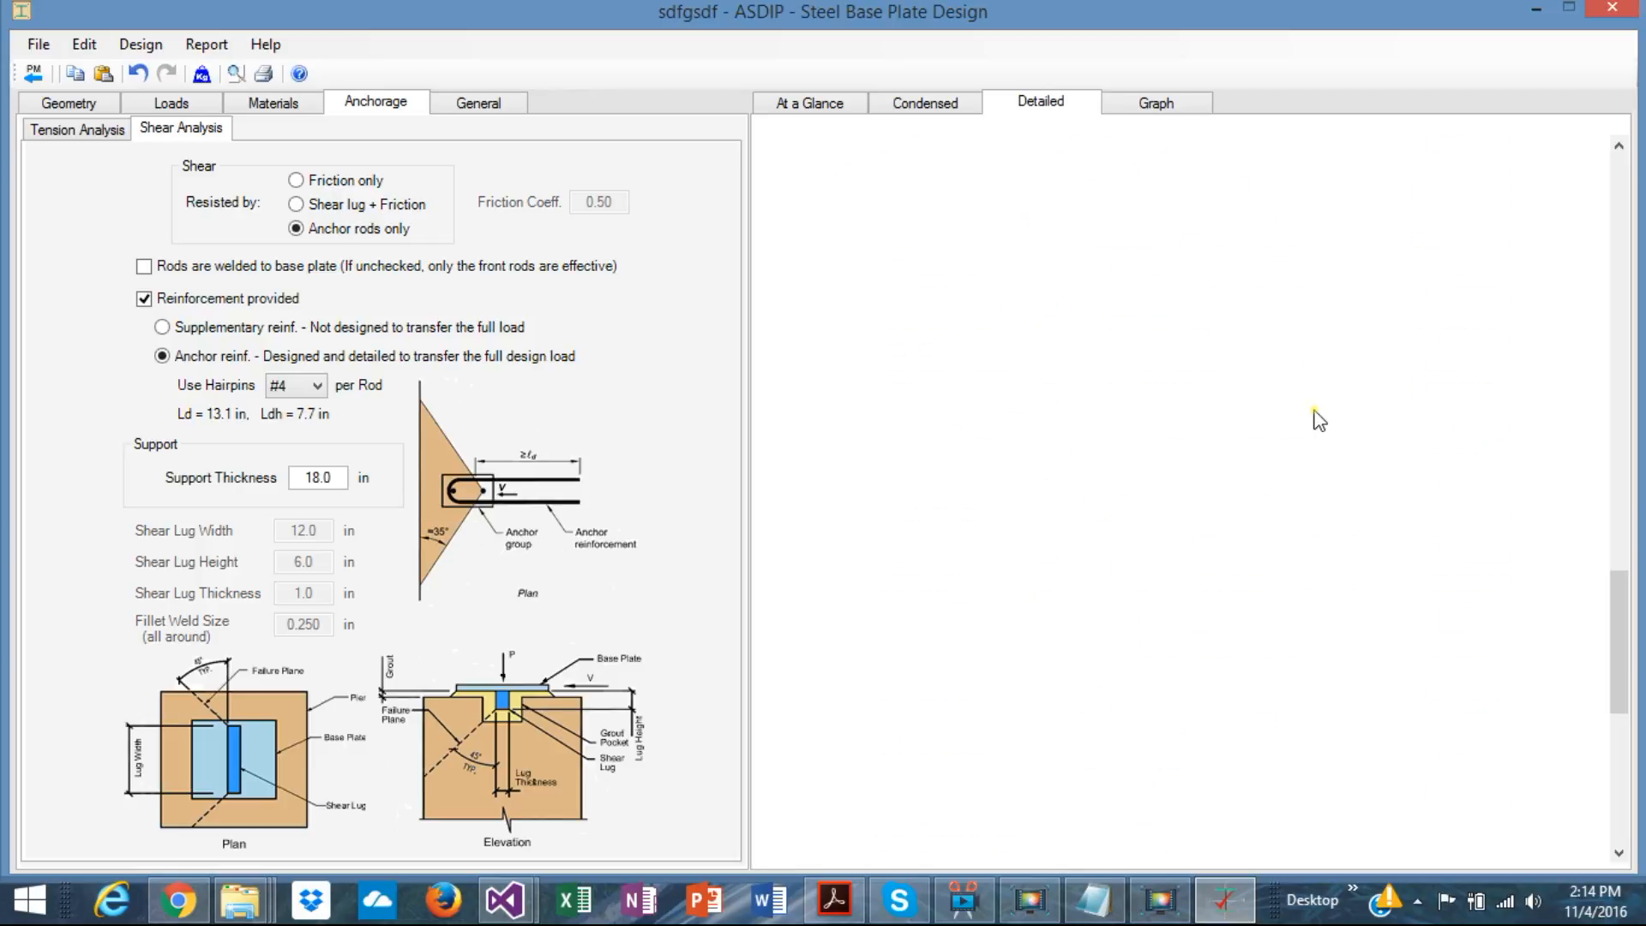
scroll(1319, 420, down, 5)
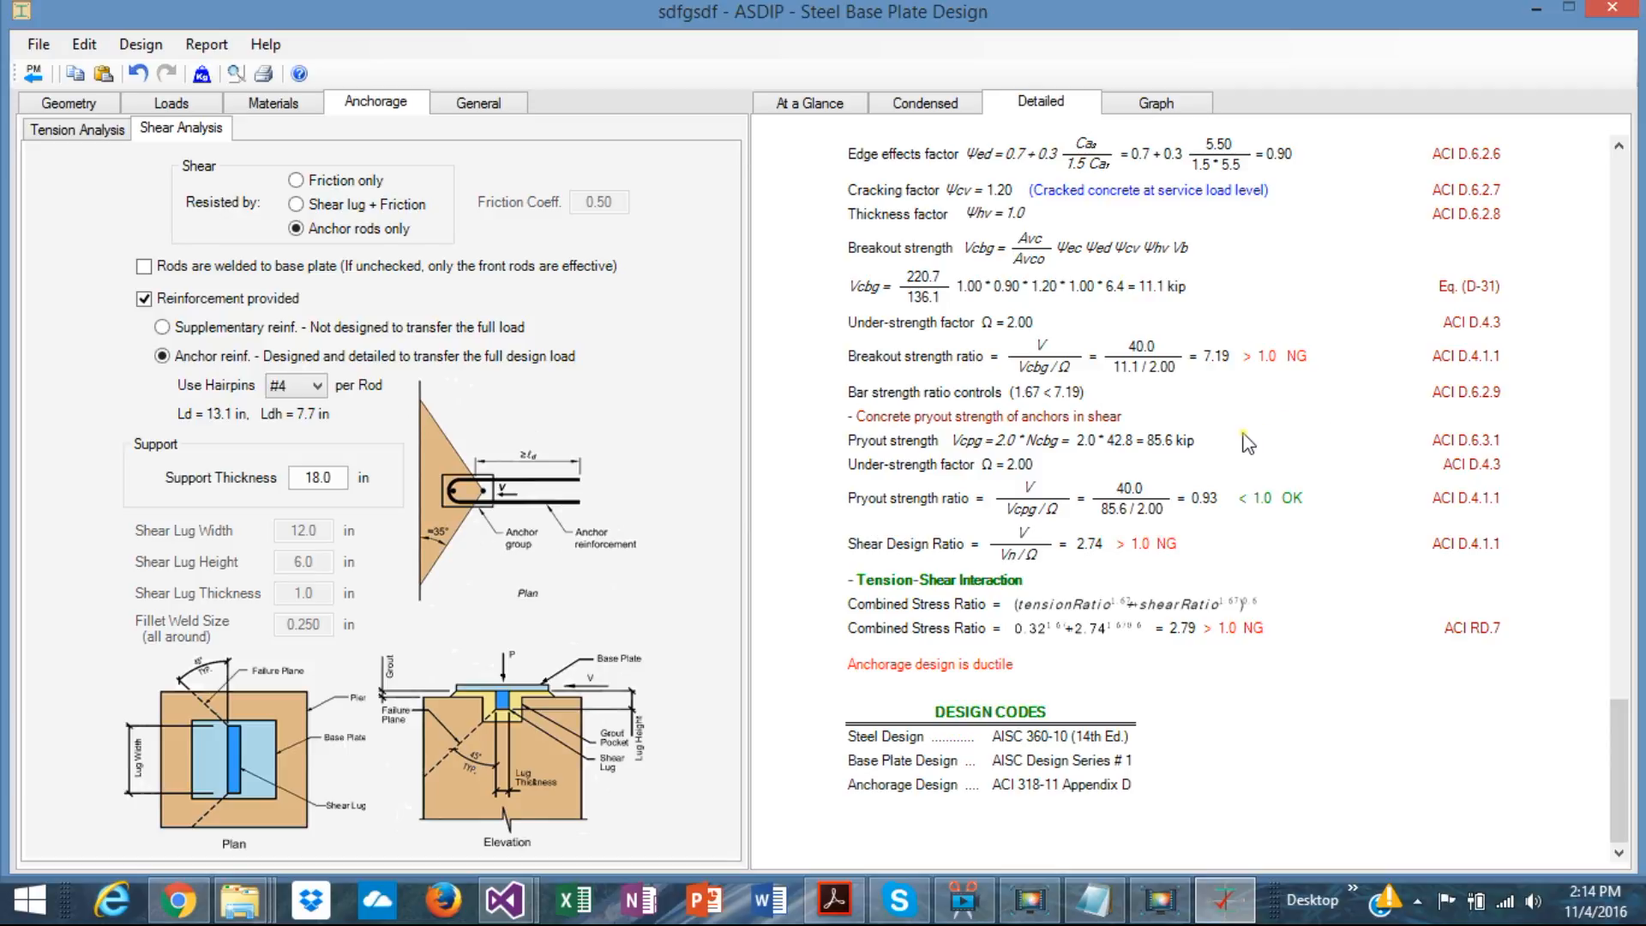
Step: View the base plate, tension breakout and shear breakout graphs, trying rods welded to the base plate and restoring the unwelded condition
click(1151, 110)
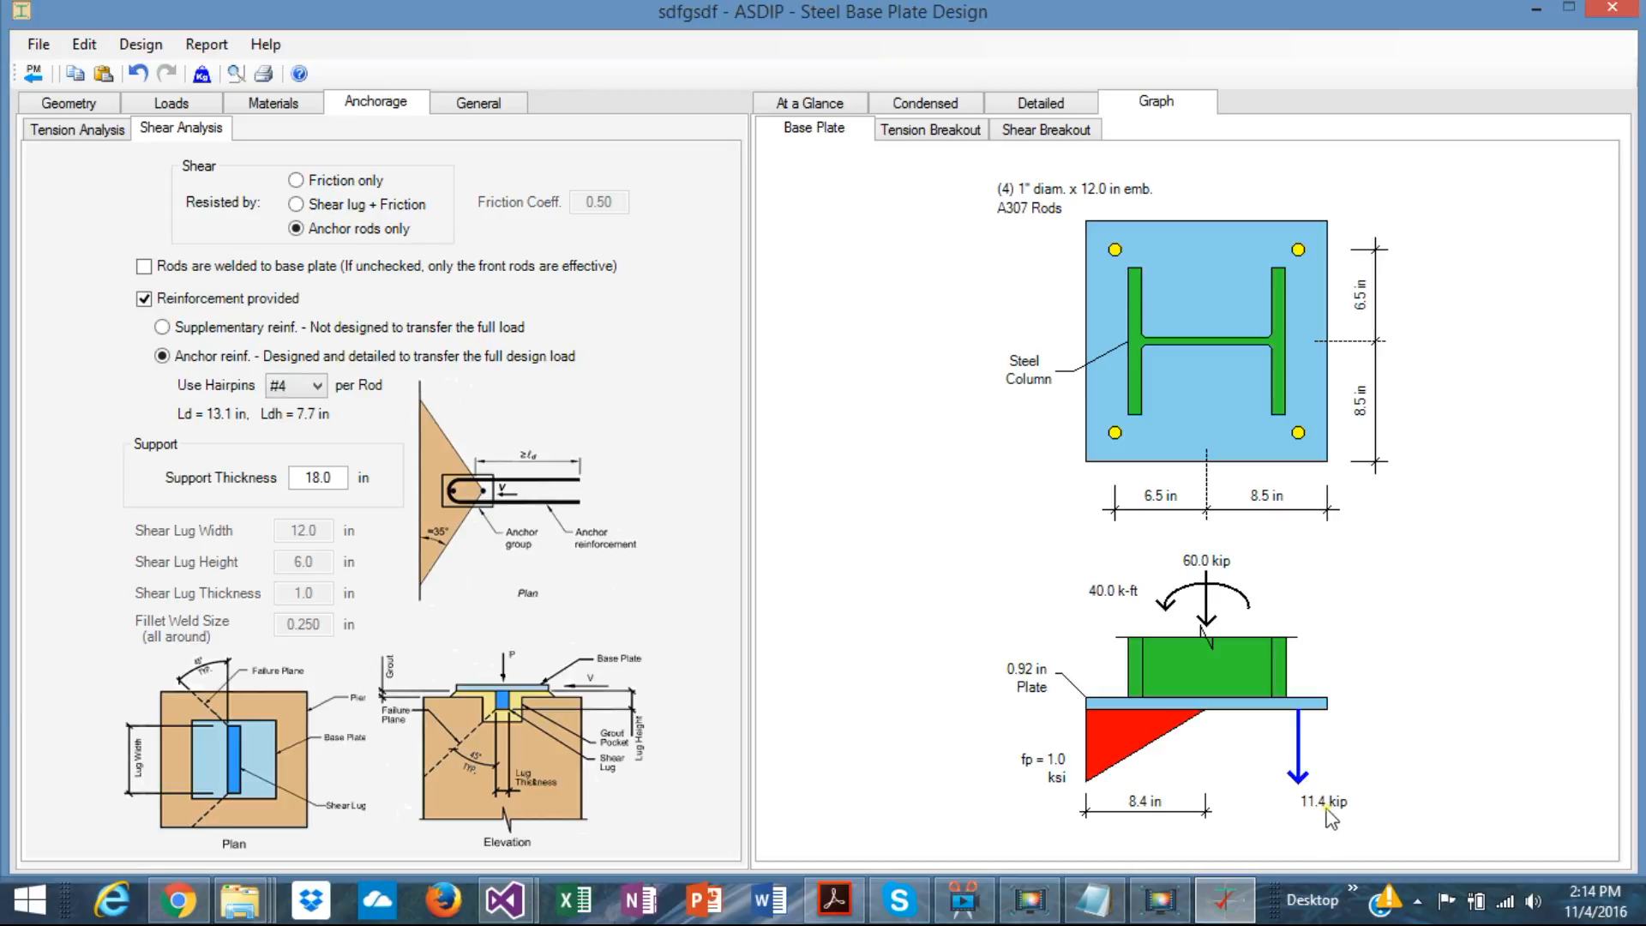
click(930, 128)
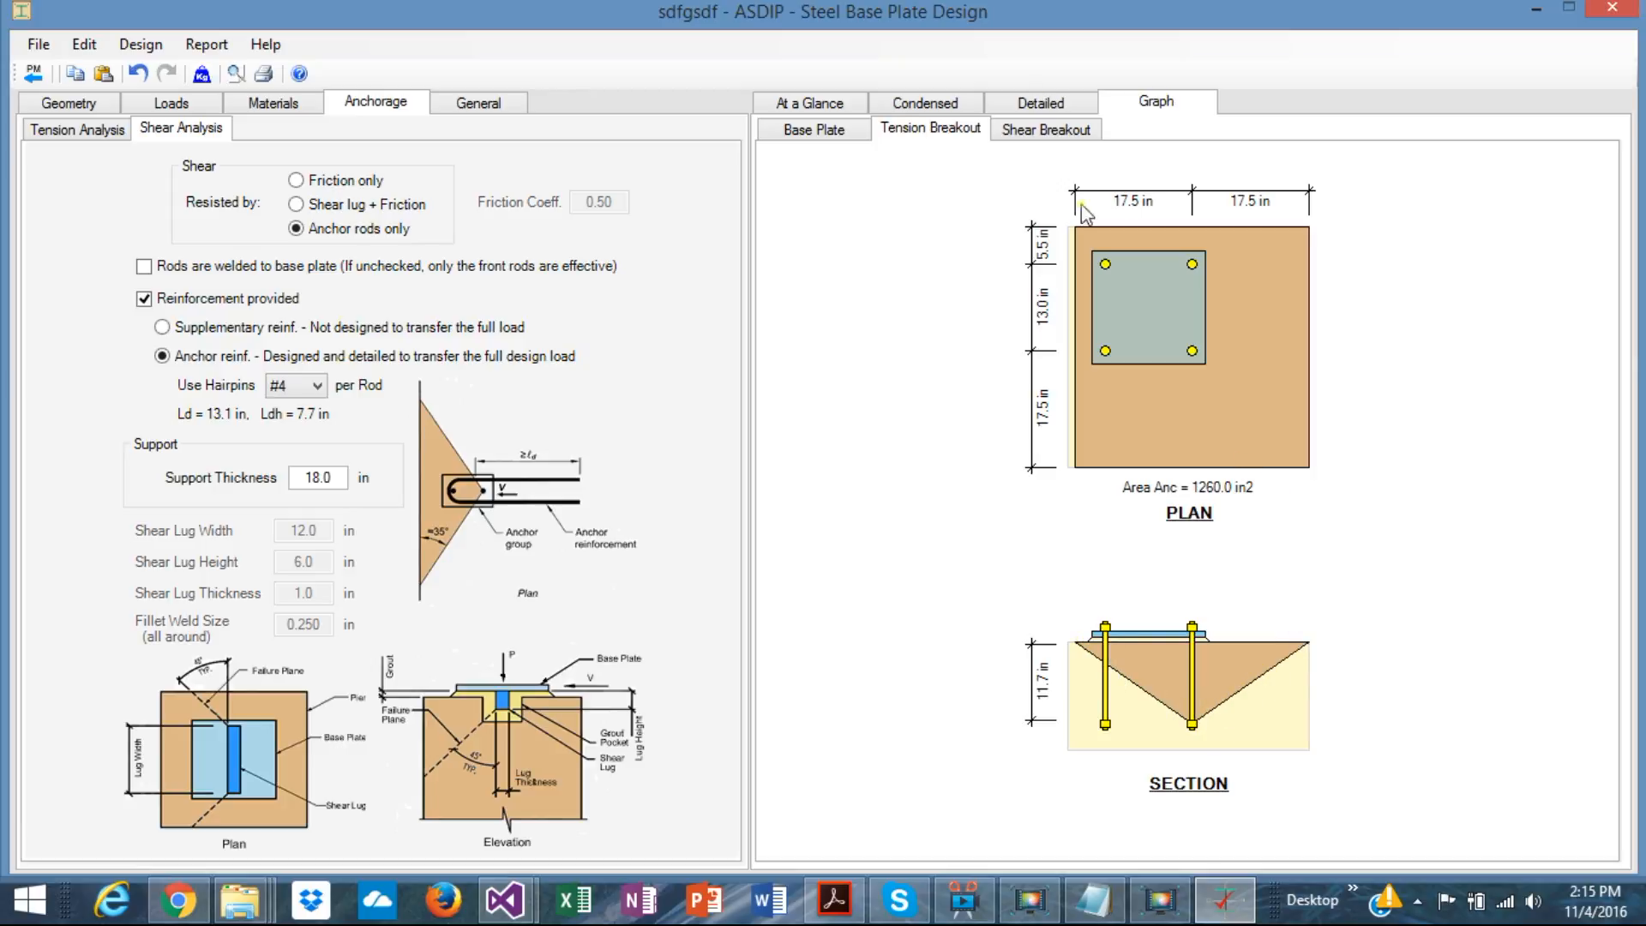
click(1054, 130)
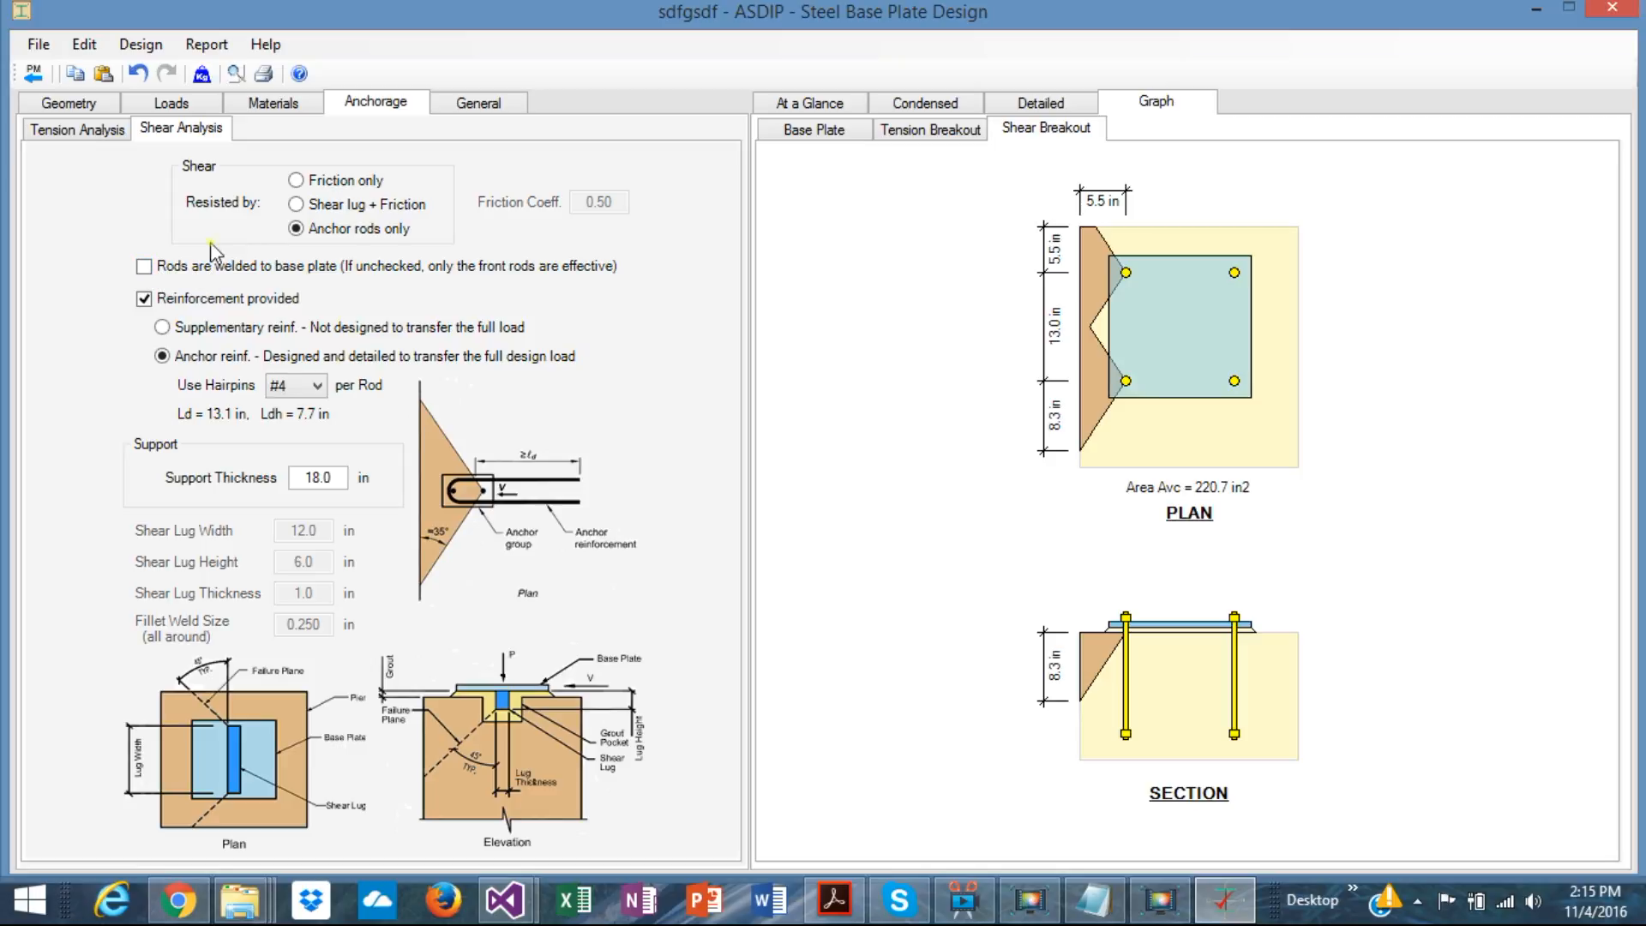
click(144, 267)
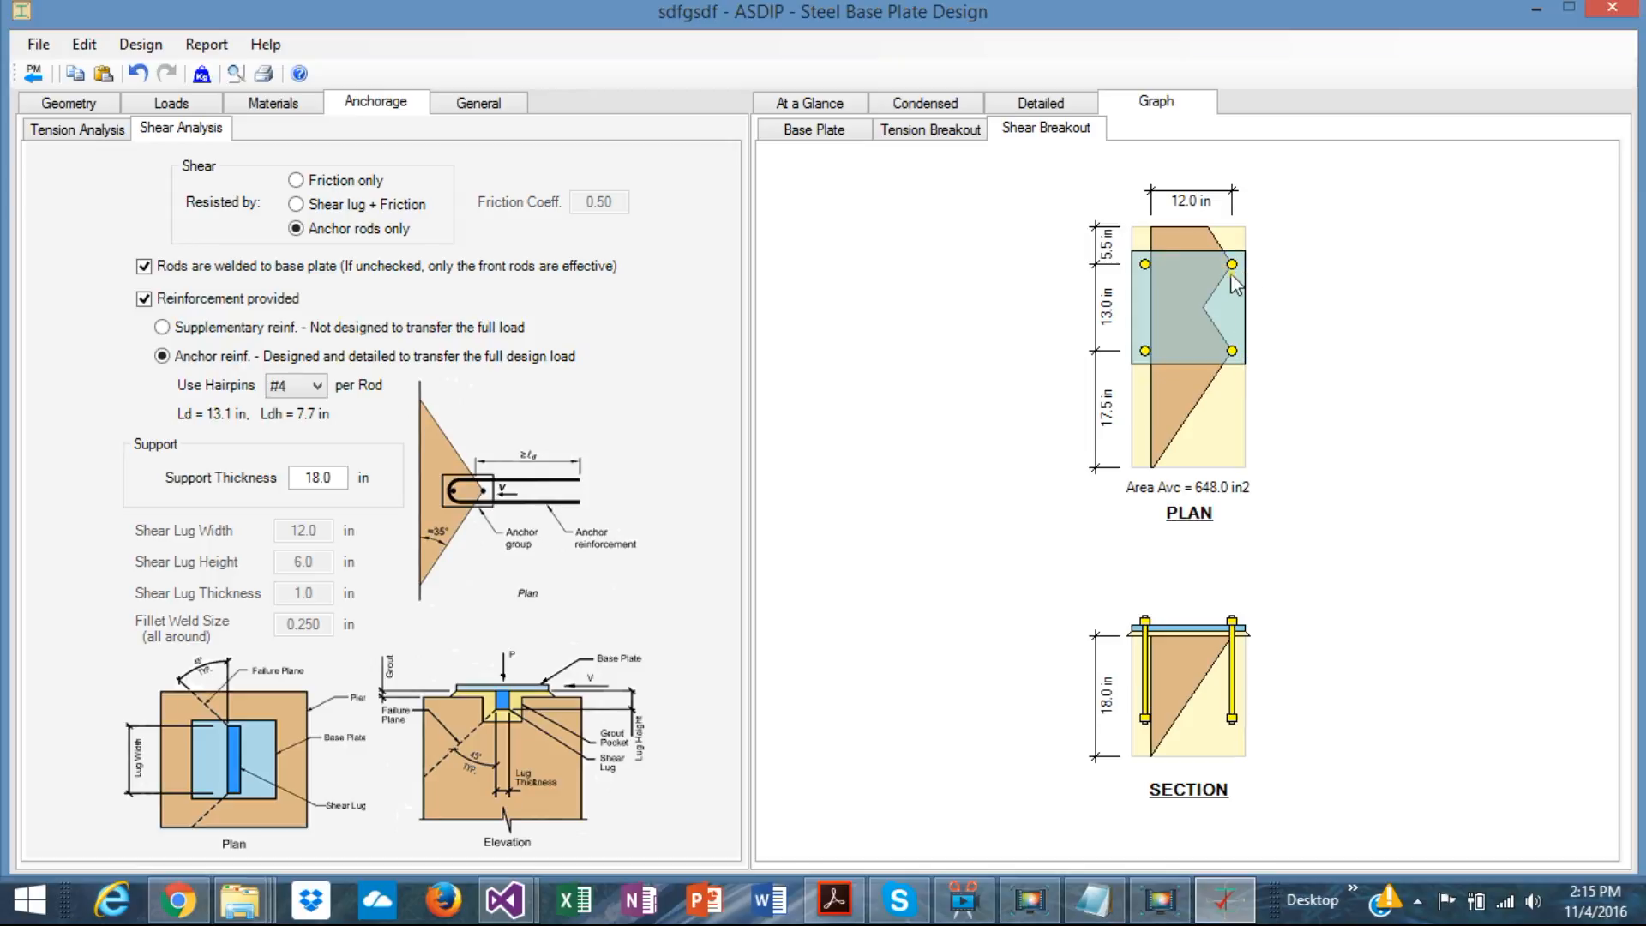
click(144, 268)
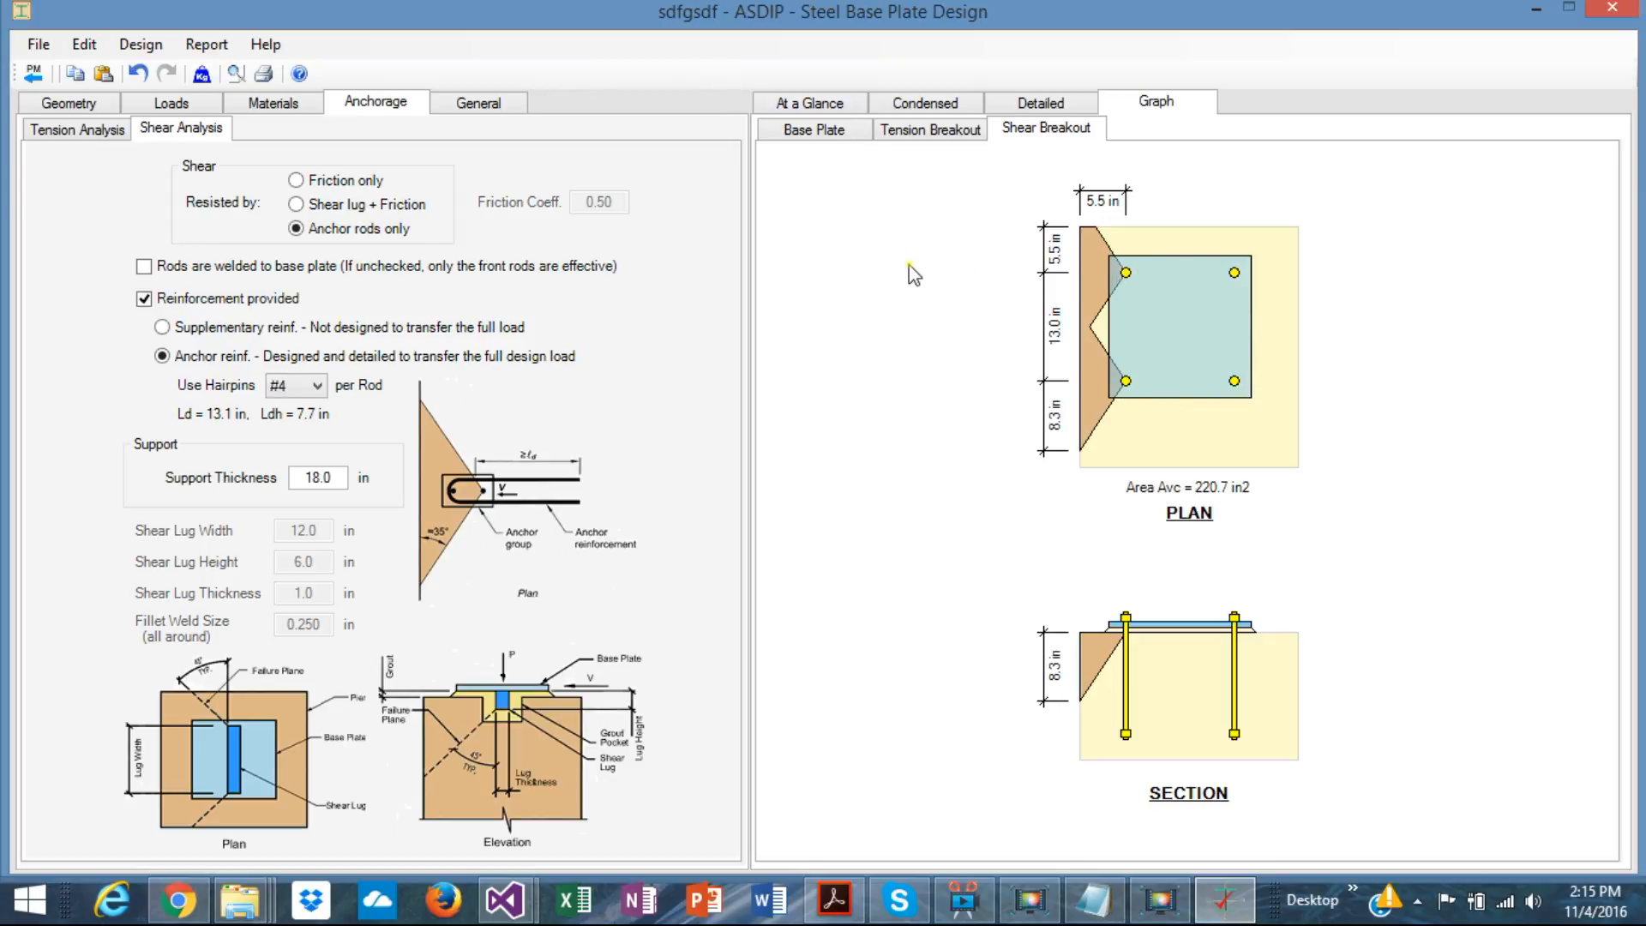
Step: Open a print preview of the Detailed Report and page through it to page 5
click(204, 48)
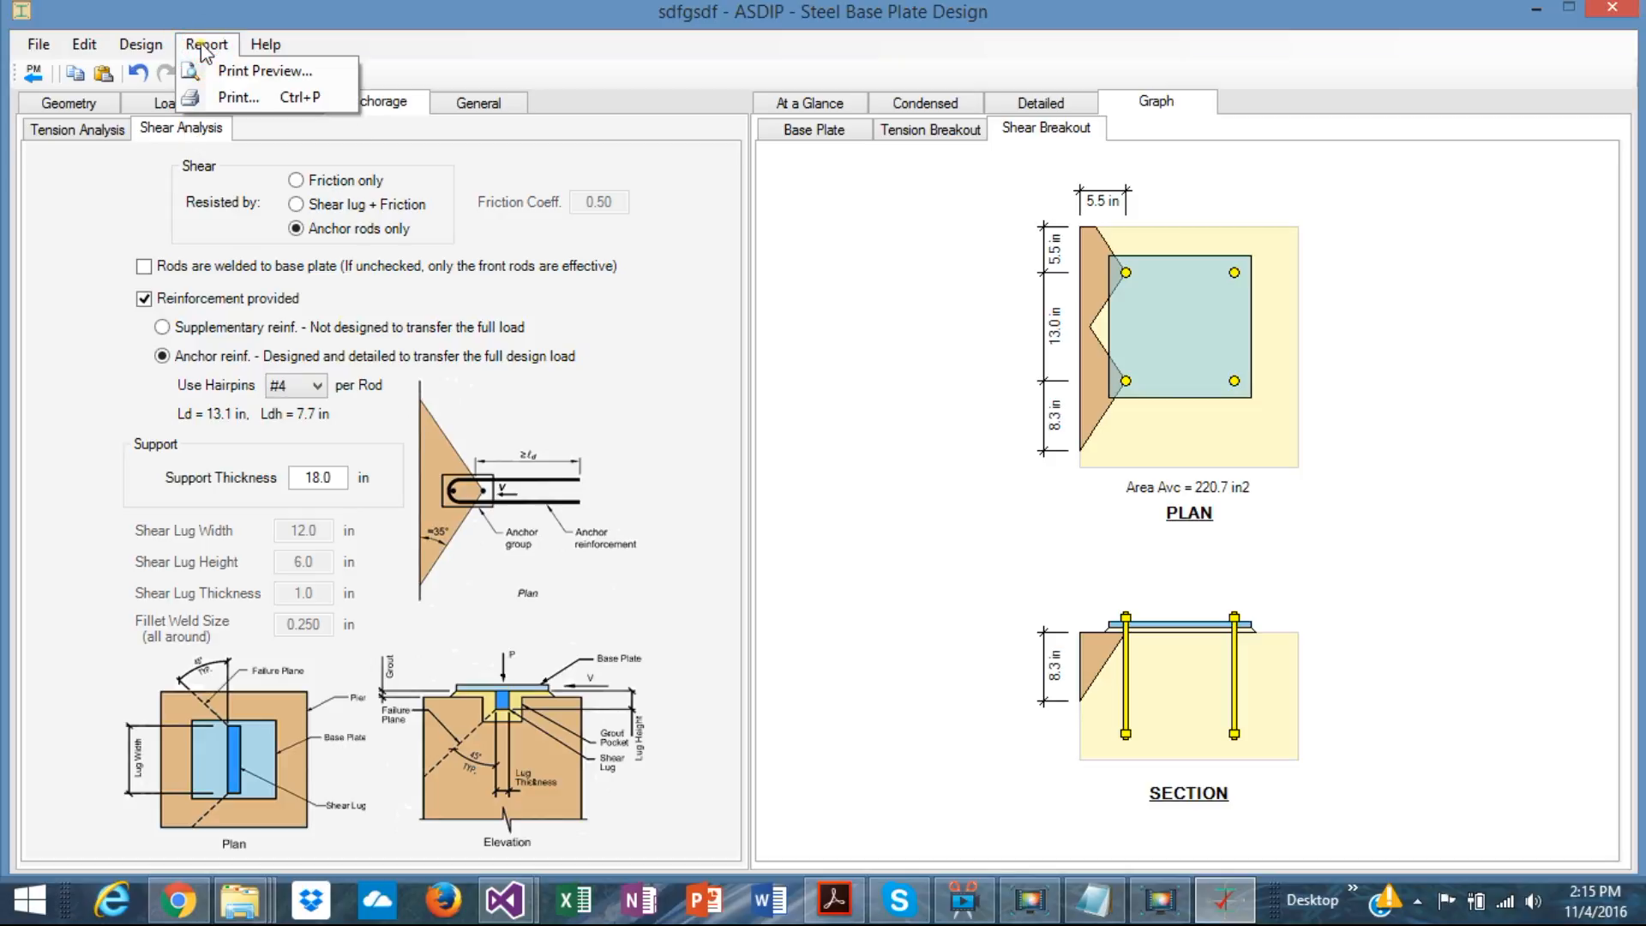
click(243, 73)
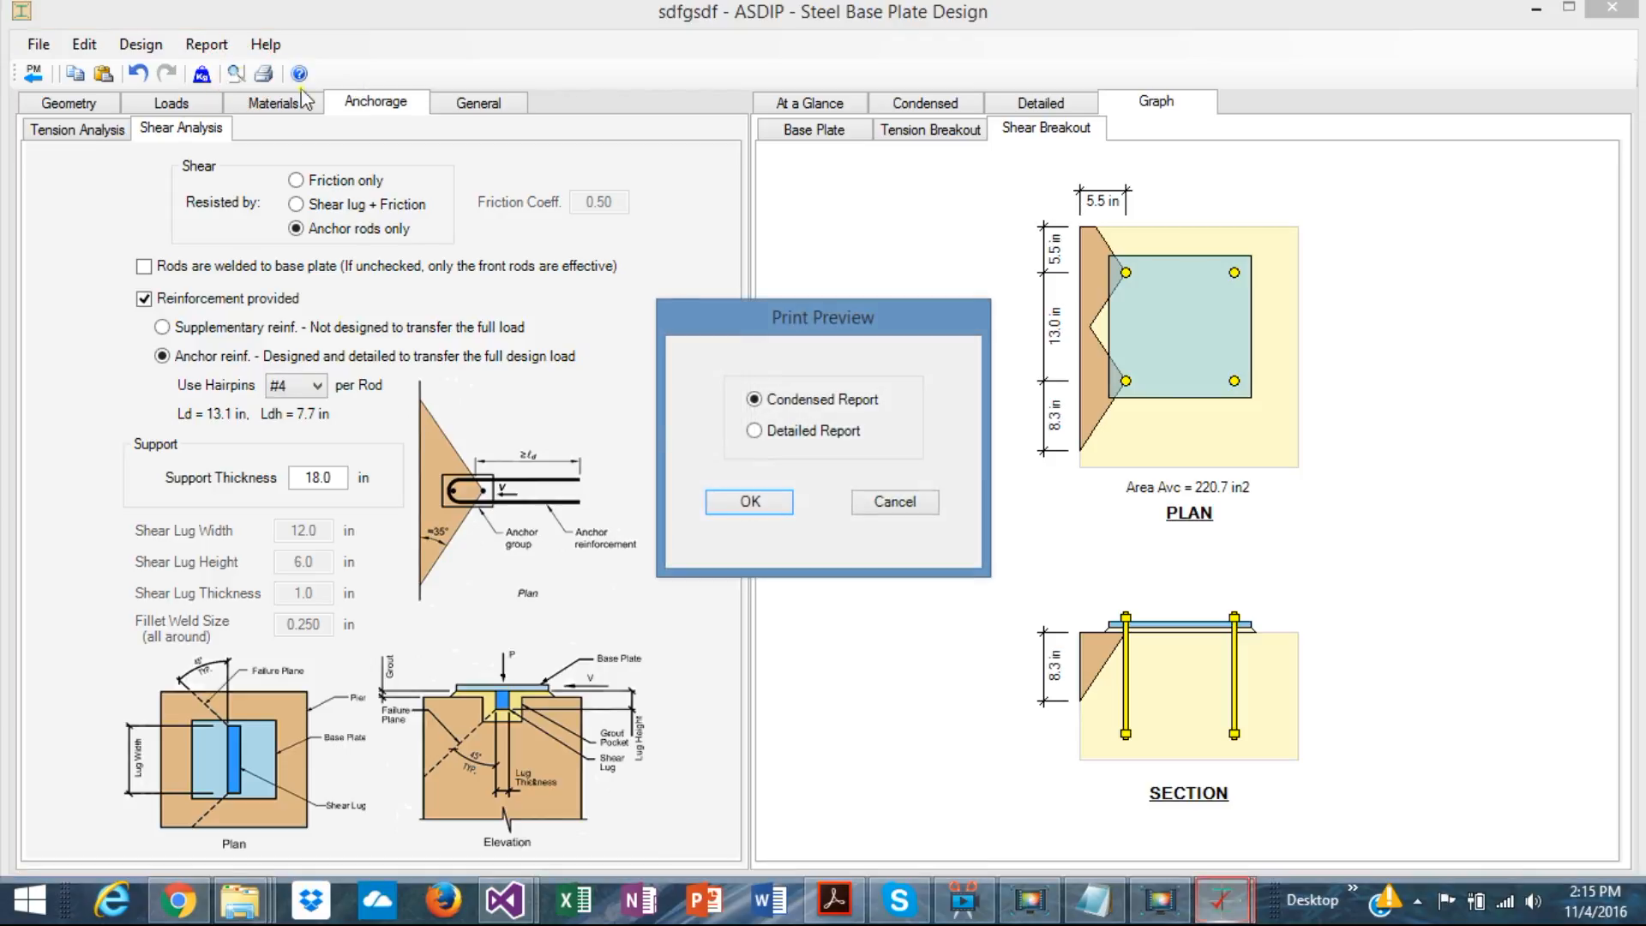
click(775, 429)
click(747, 501)
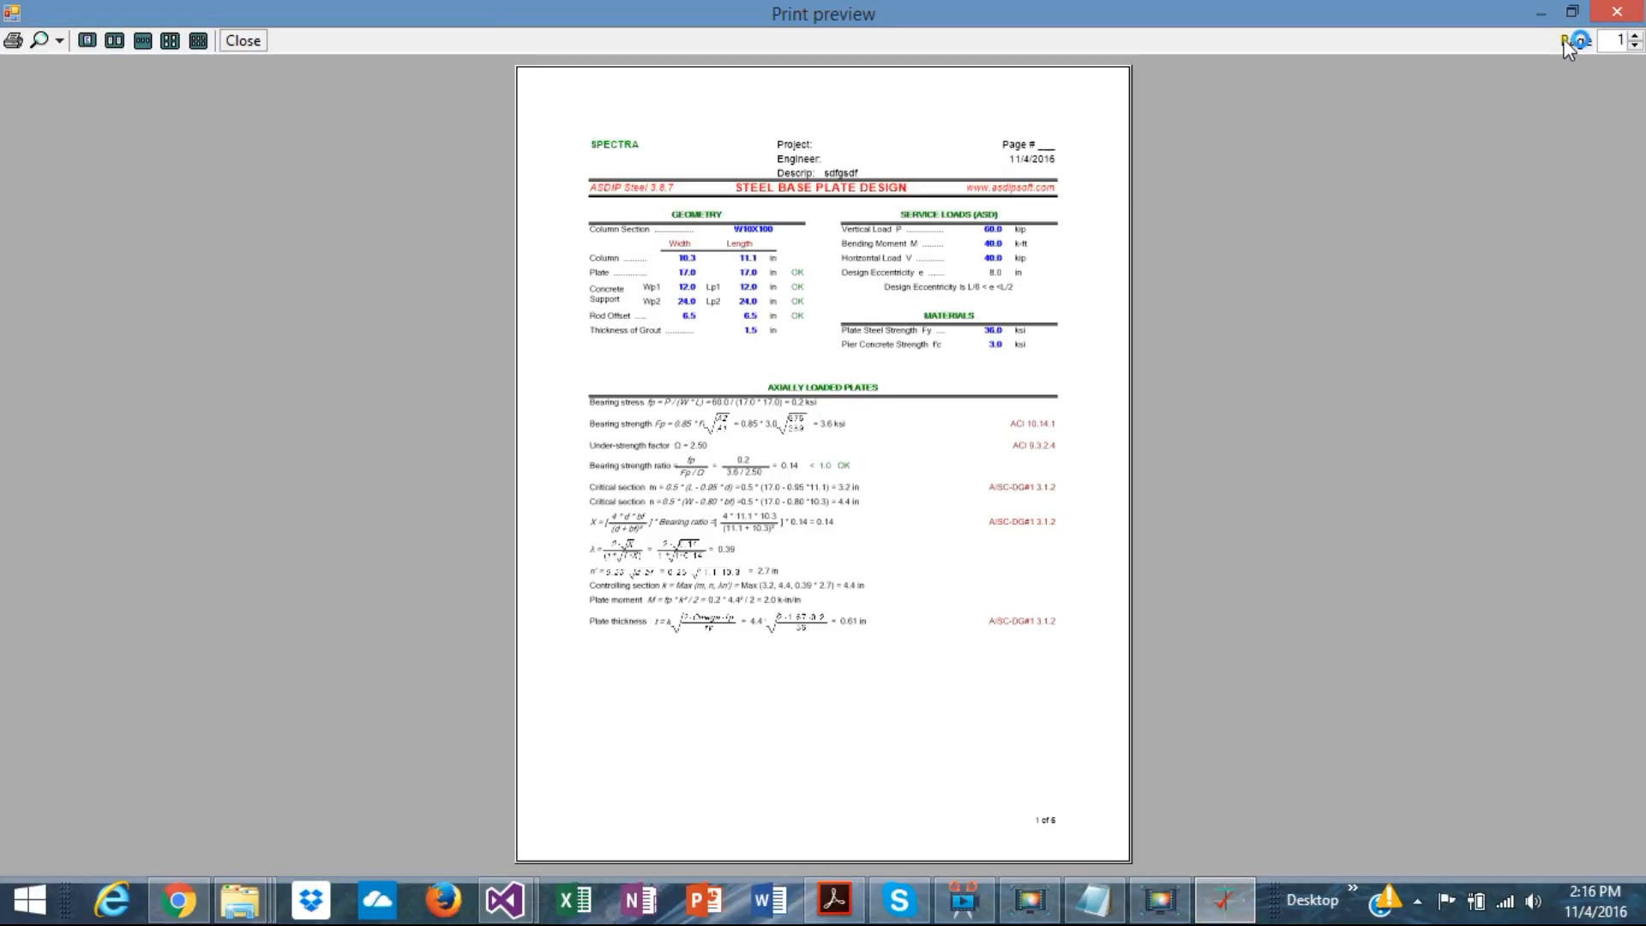
click(1634, 36)
click(1634, 36)
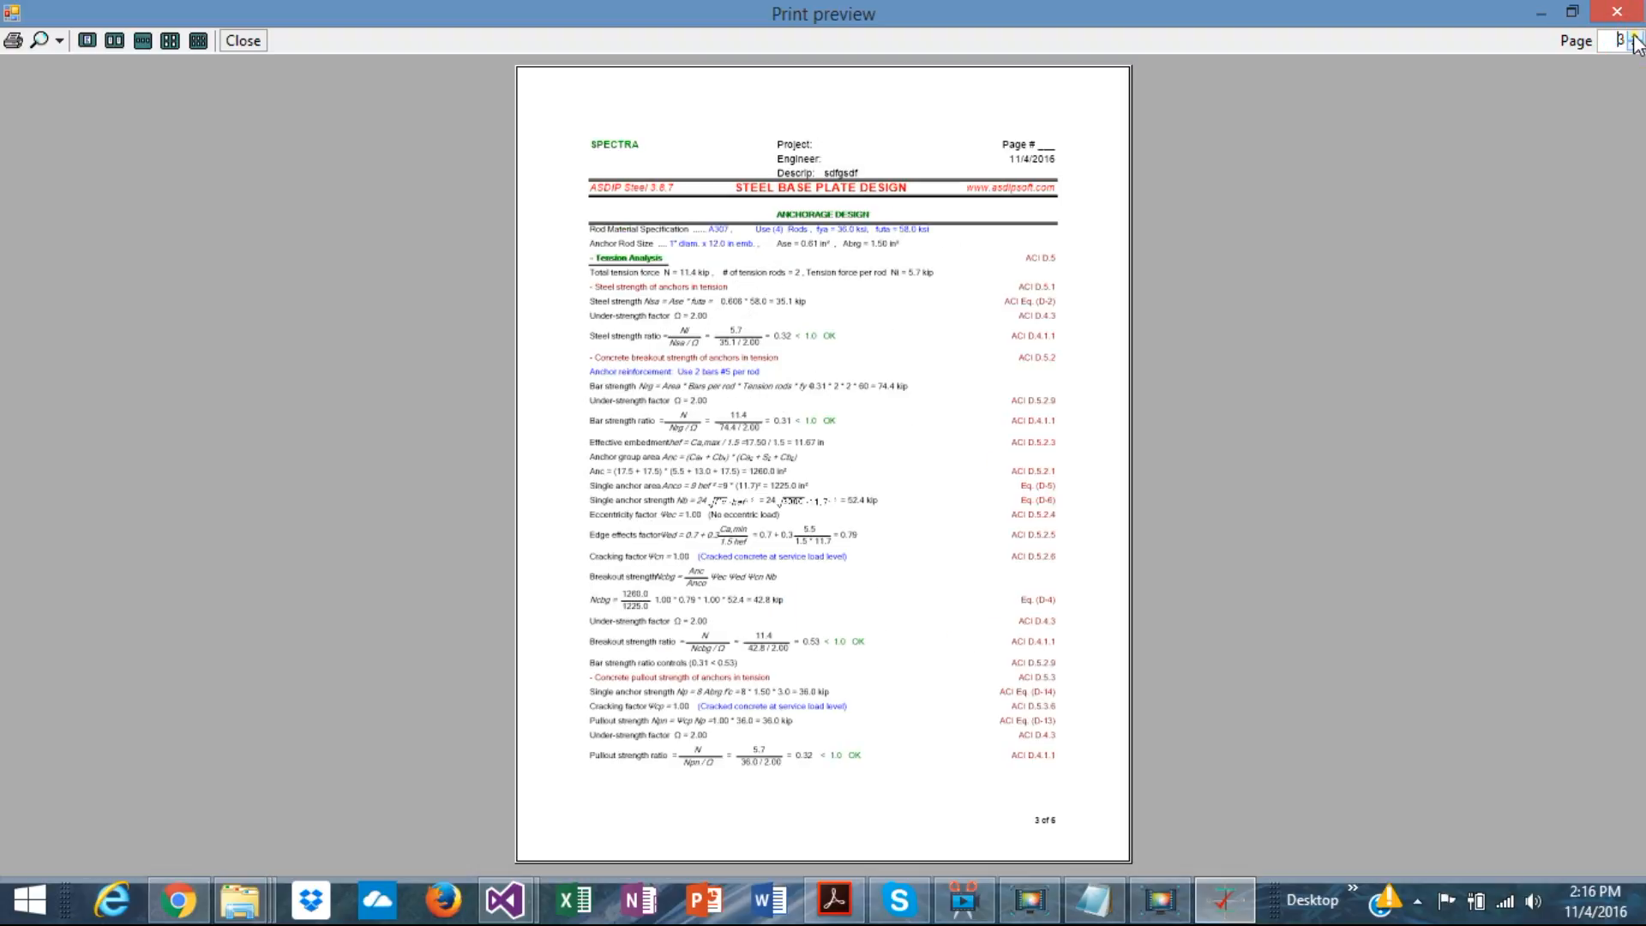
click(1633, 36)
click(1634, 36)
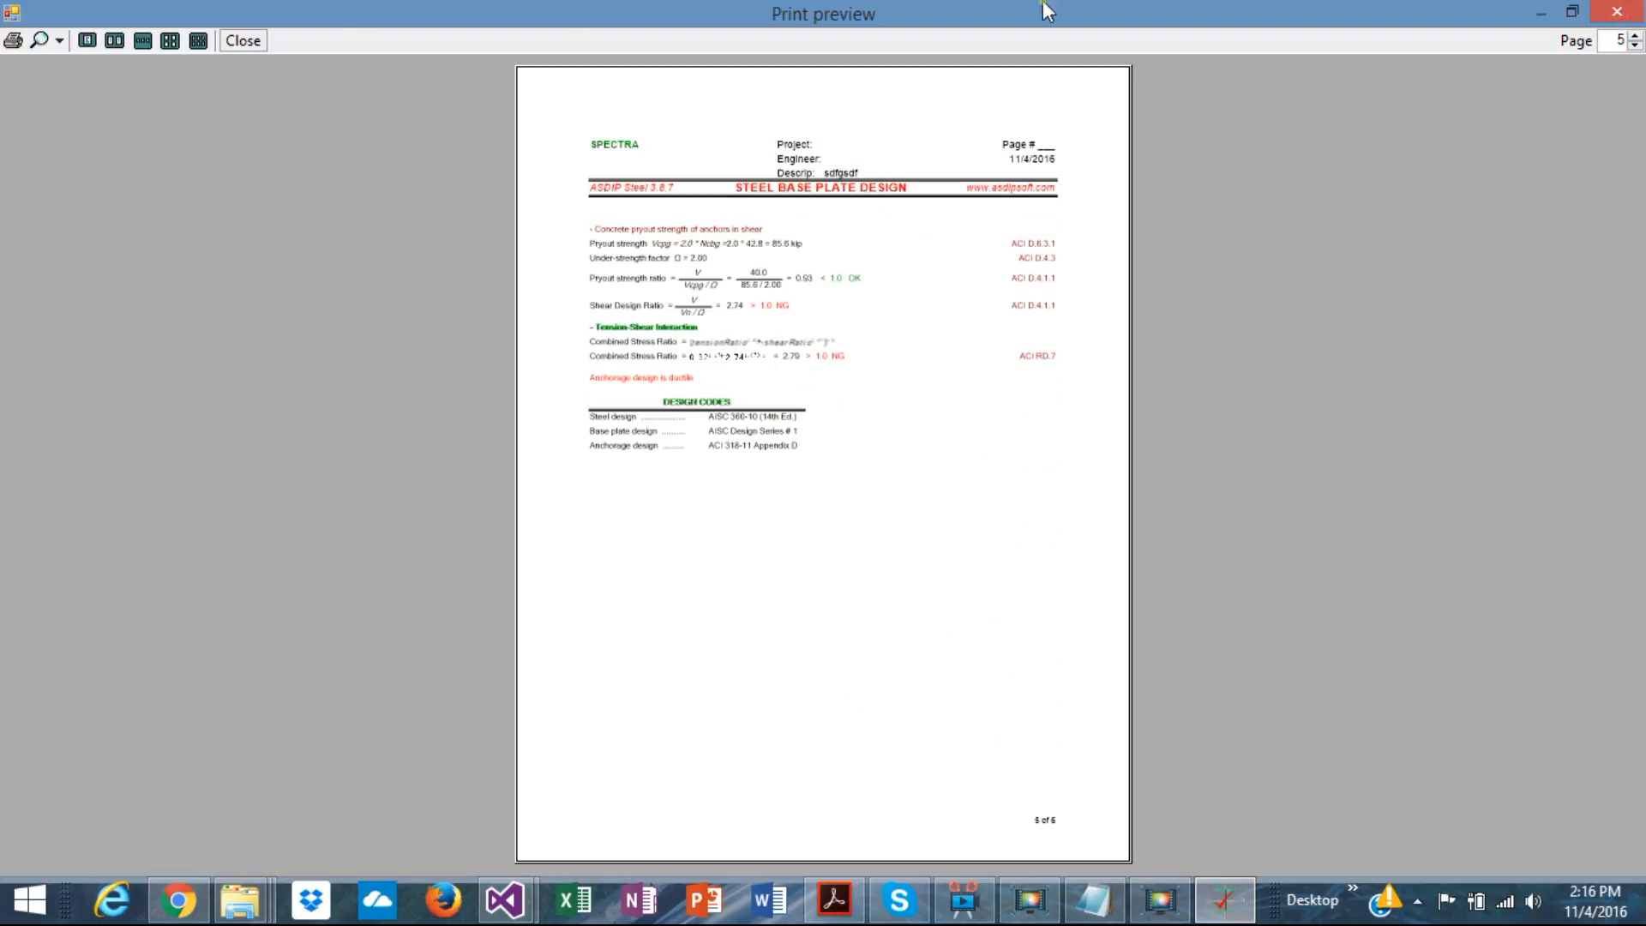
Step: Show six report pages at once starting from page 1, and close the print preview
click(198, 40)
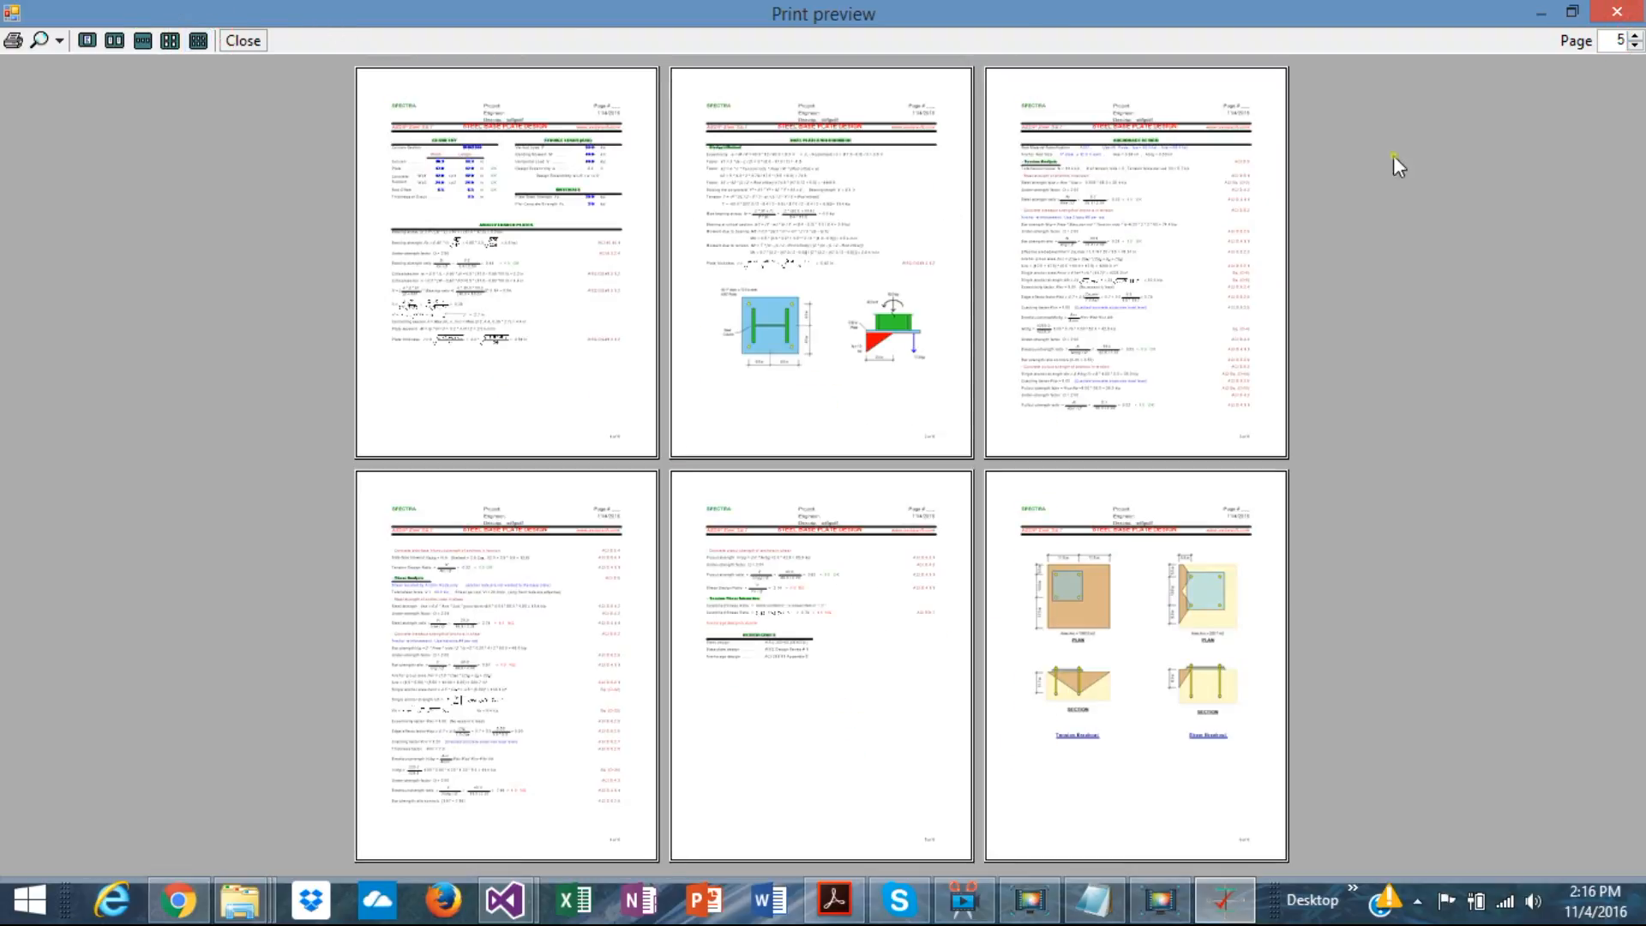
click(1635, 46)
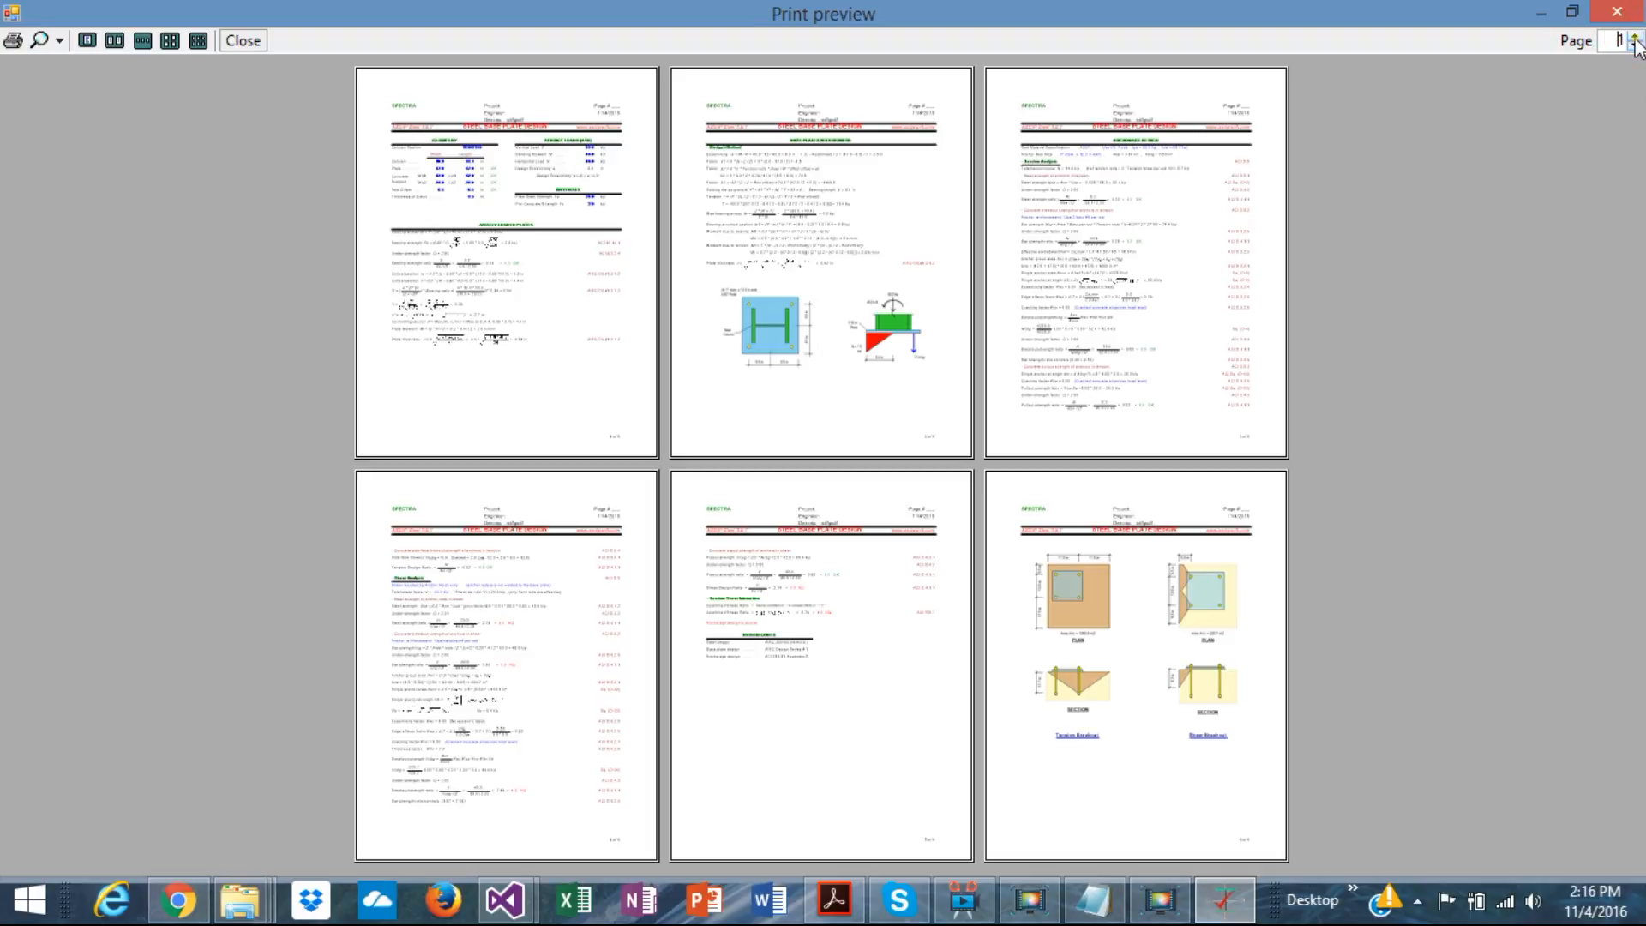
click(702, 464)
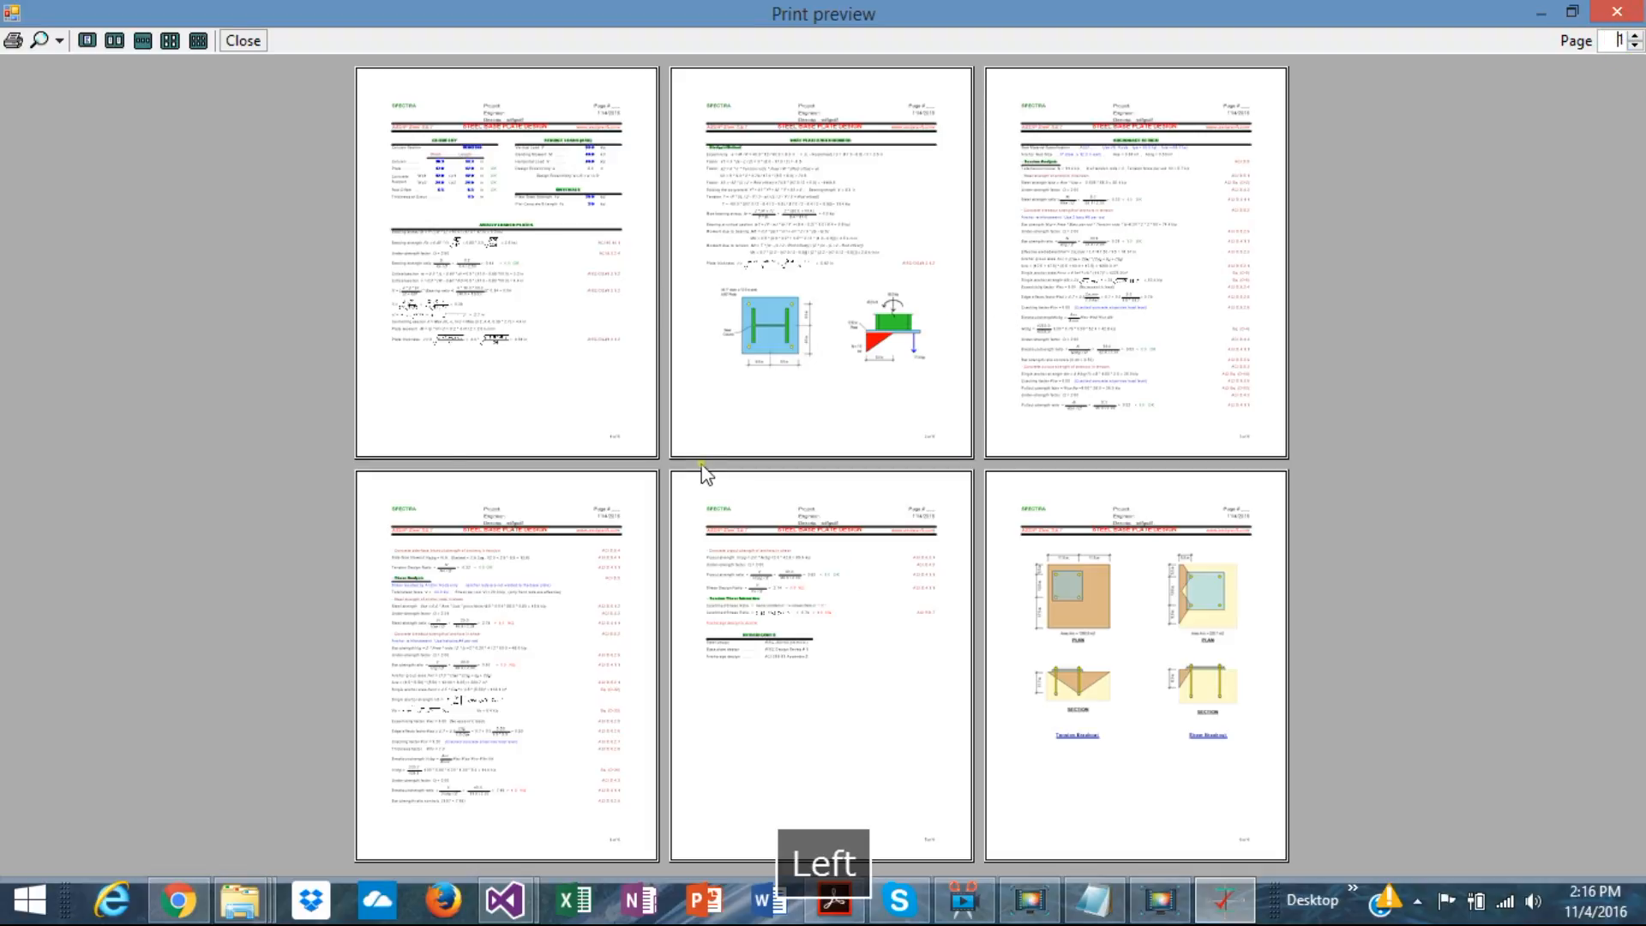
click(1617, 13)
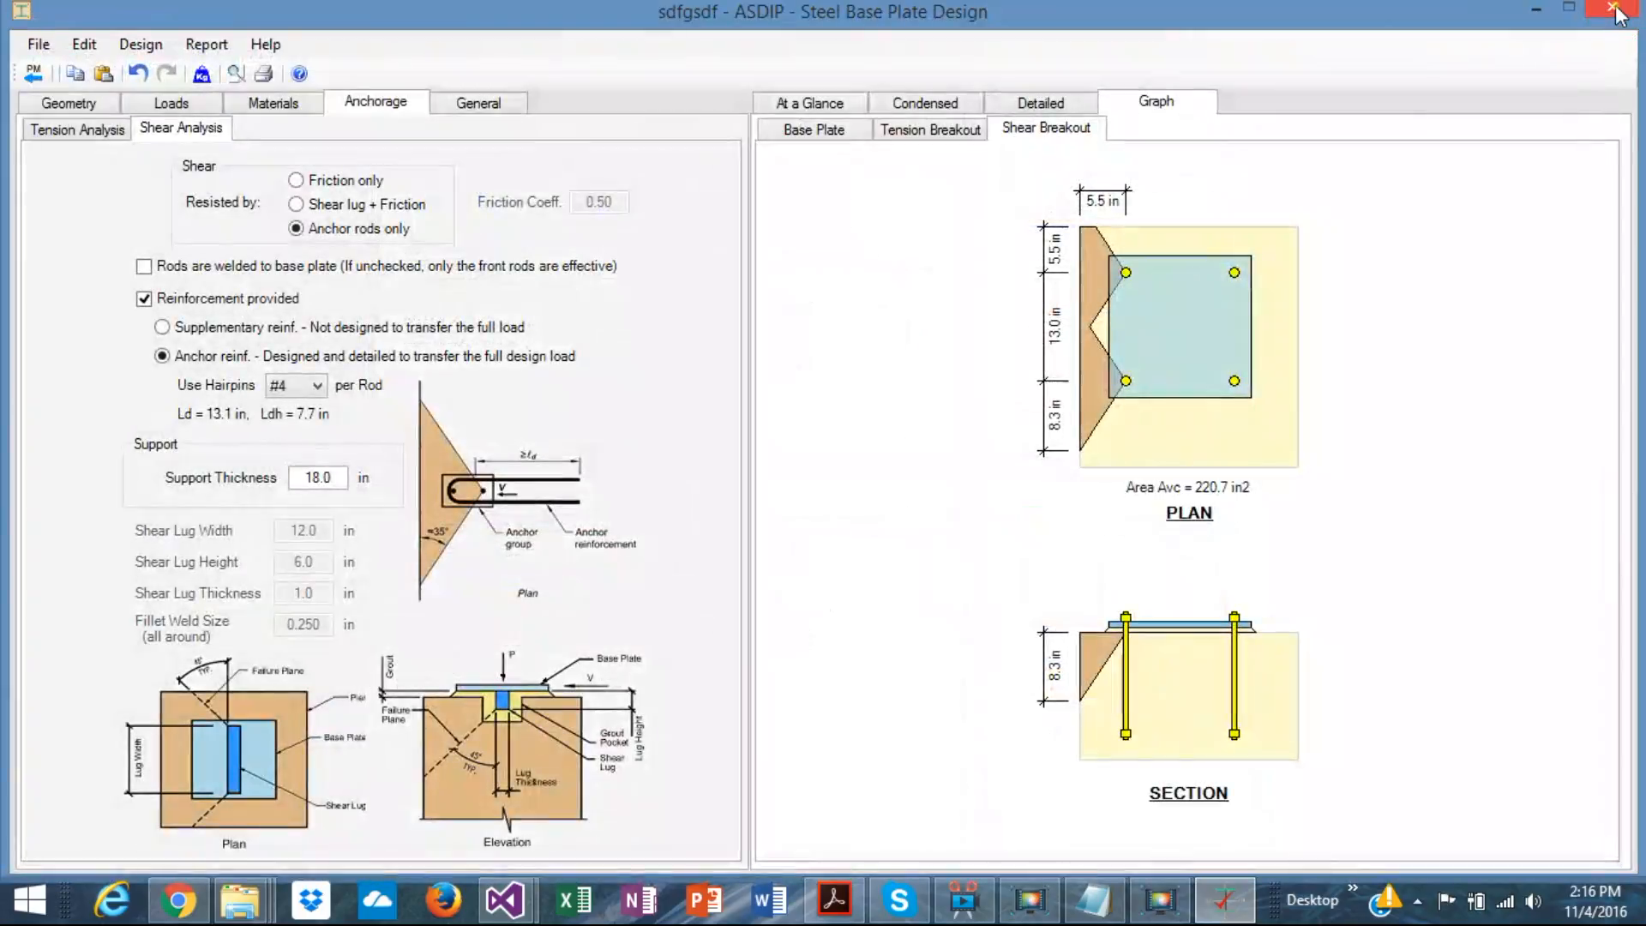
Step: Return to the project manager, add a Steel Column calculation named sdfgsdf, and open it
click(32, 73)
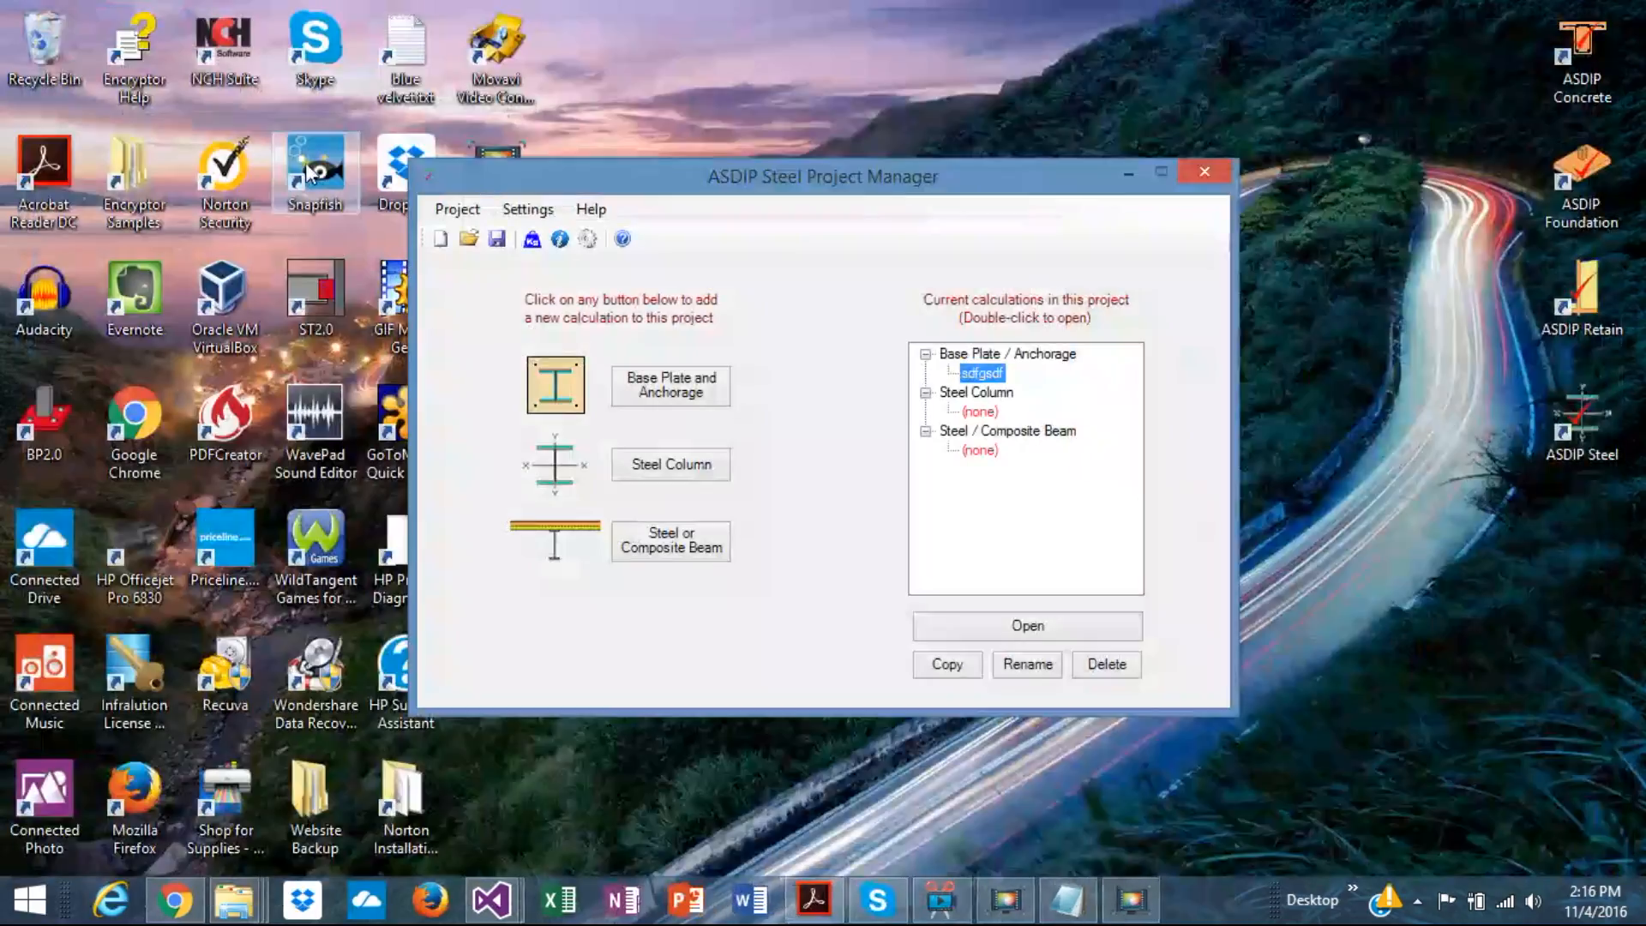
click(673, 464)
text(sdfgsdf)
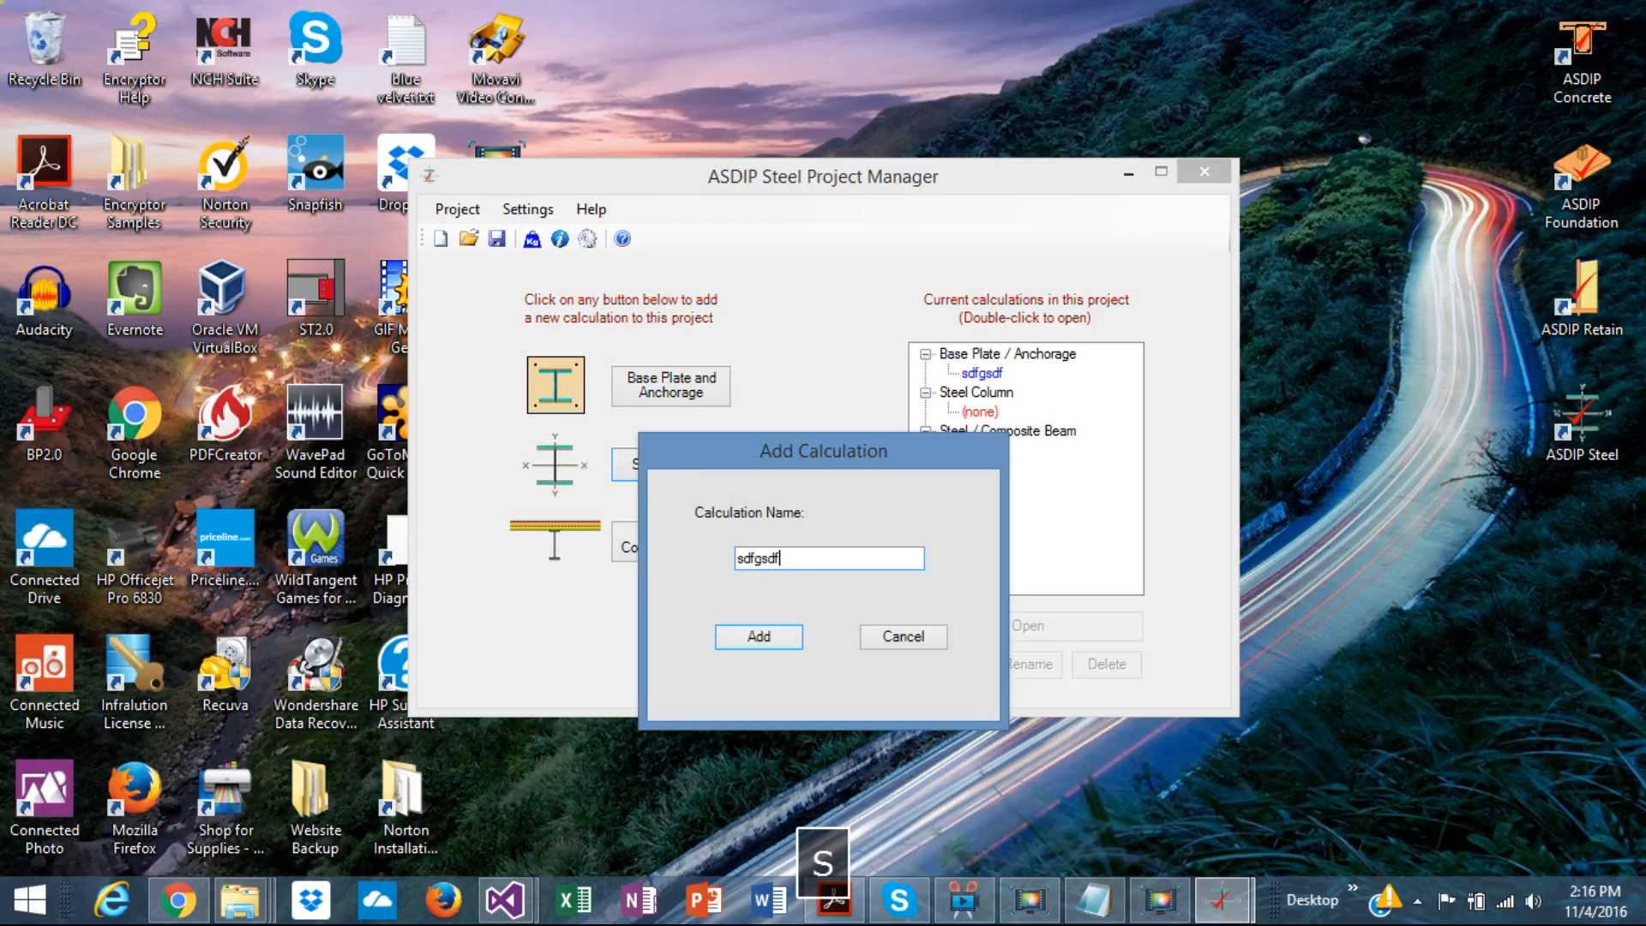
click(753, 636)
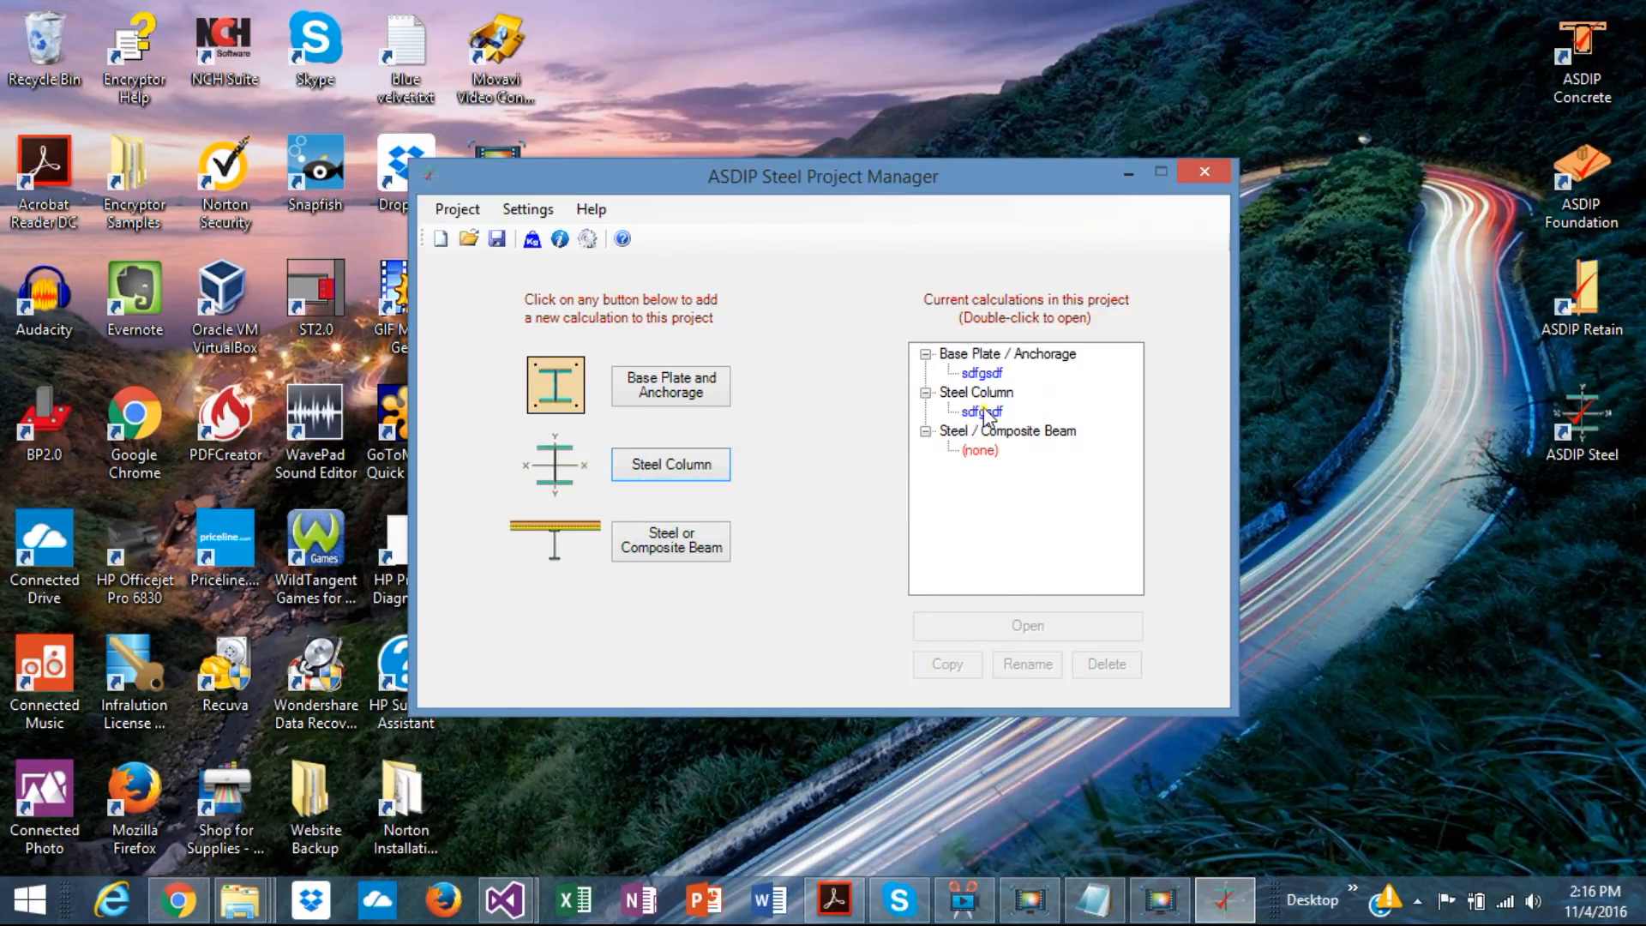
double_click(983, 412)
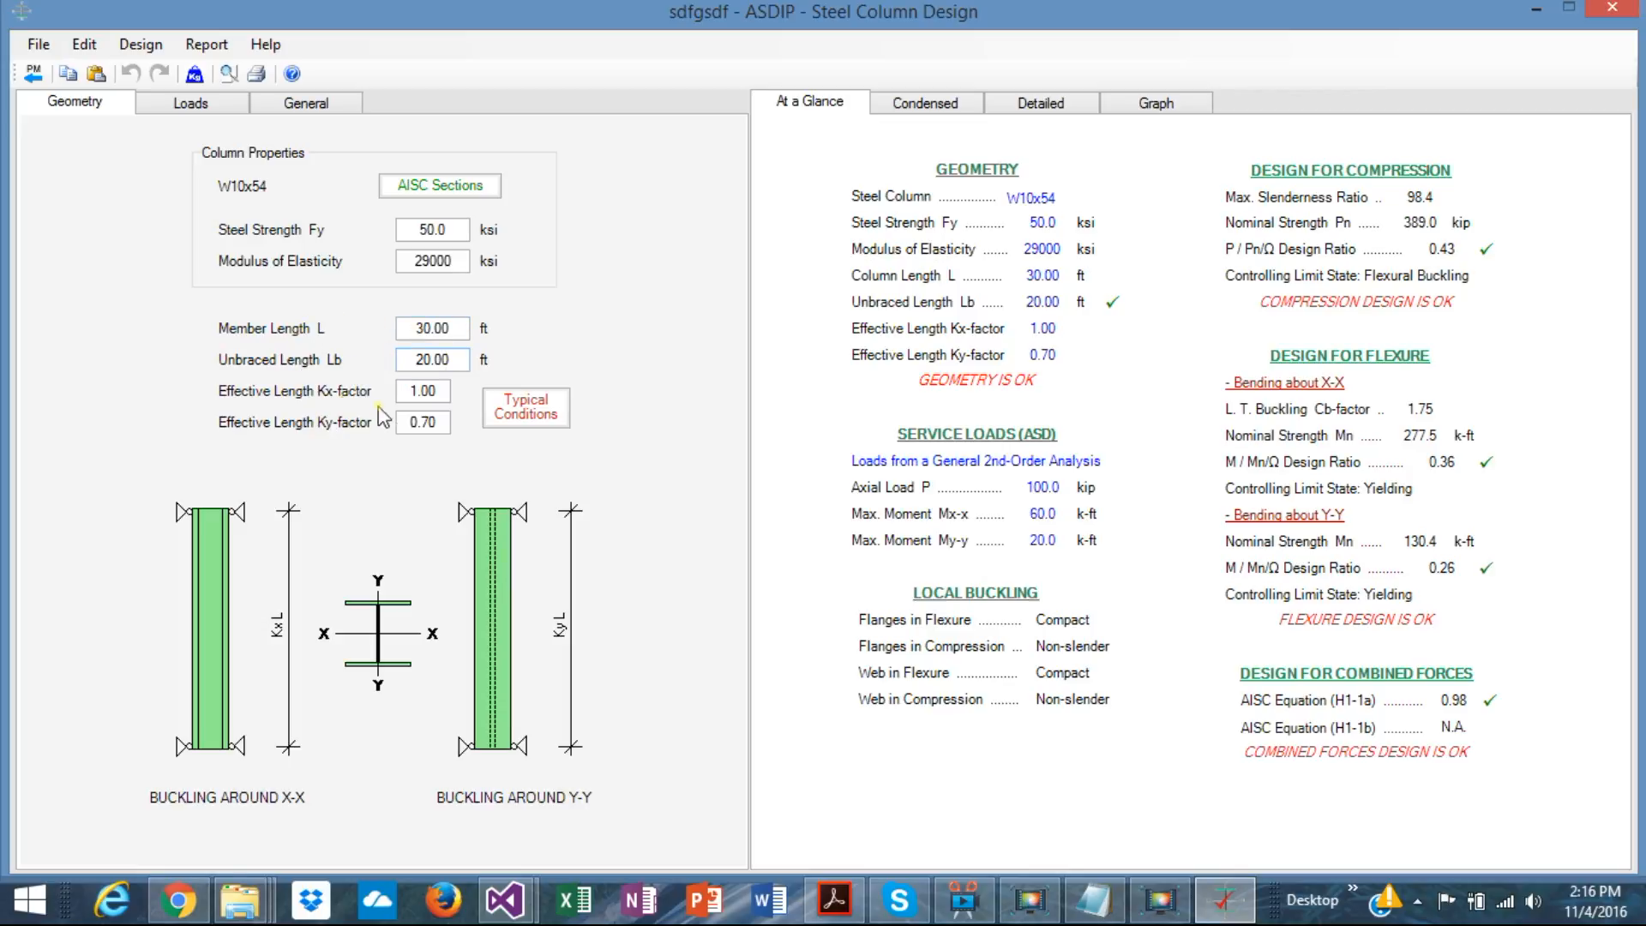
Step: Check the column's typical effective length K-factor conditions and set its load analysis type to Amplified First-Order Elastic Analysis
click(527, 415)
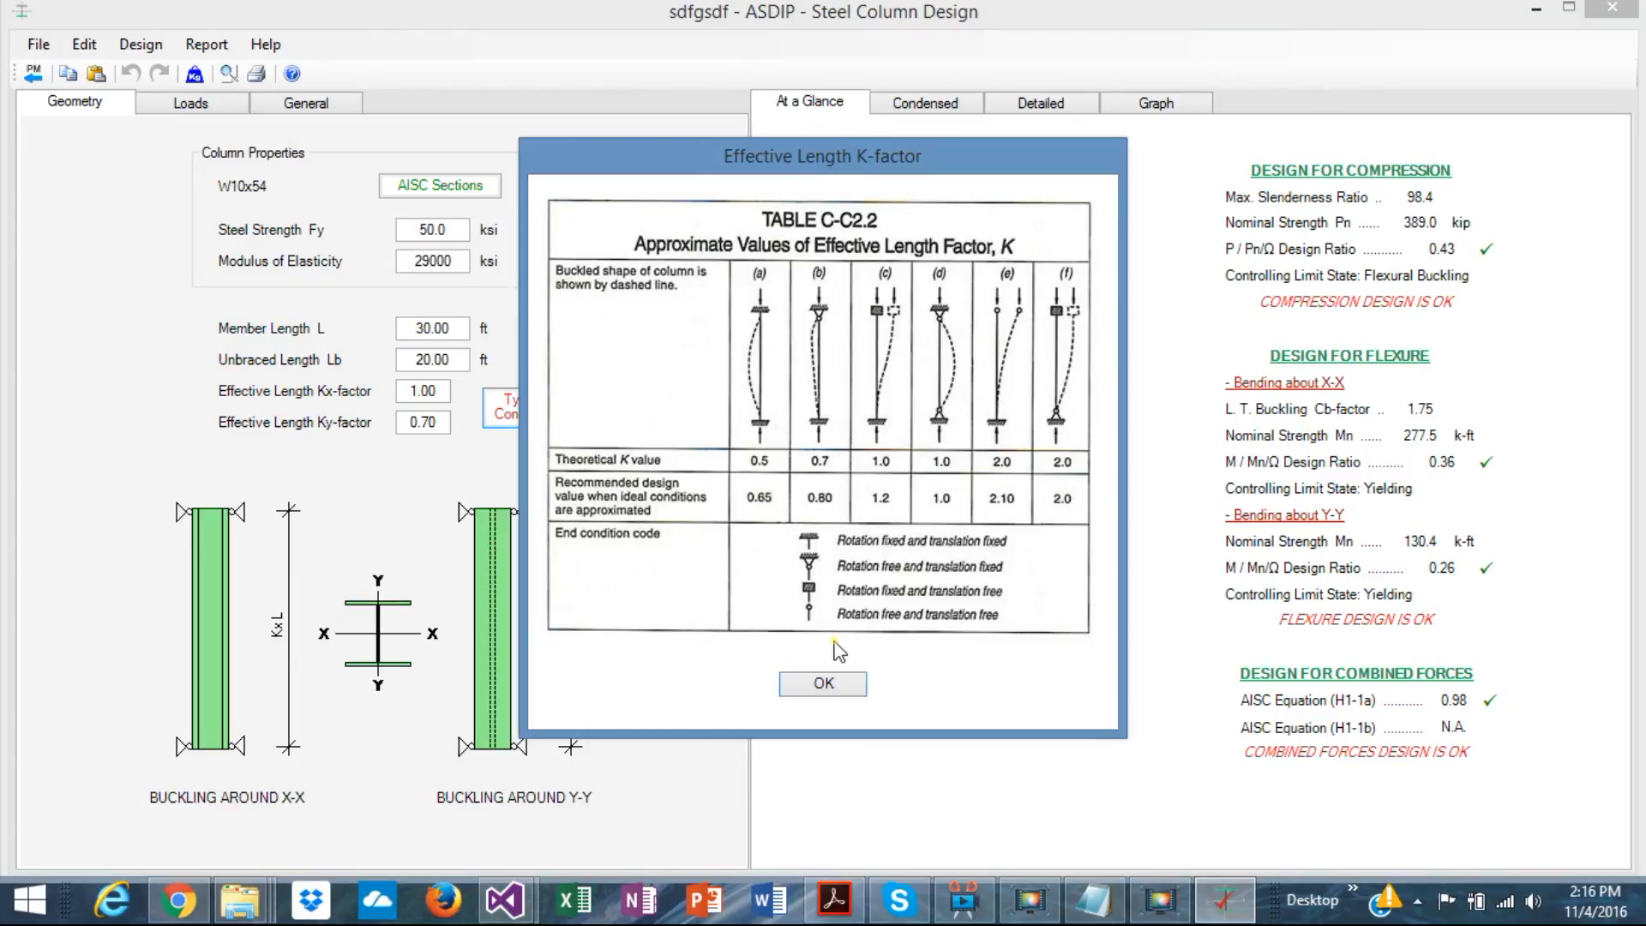
click(825, 683)
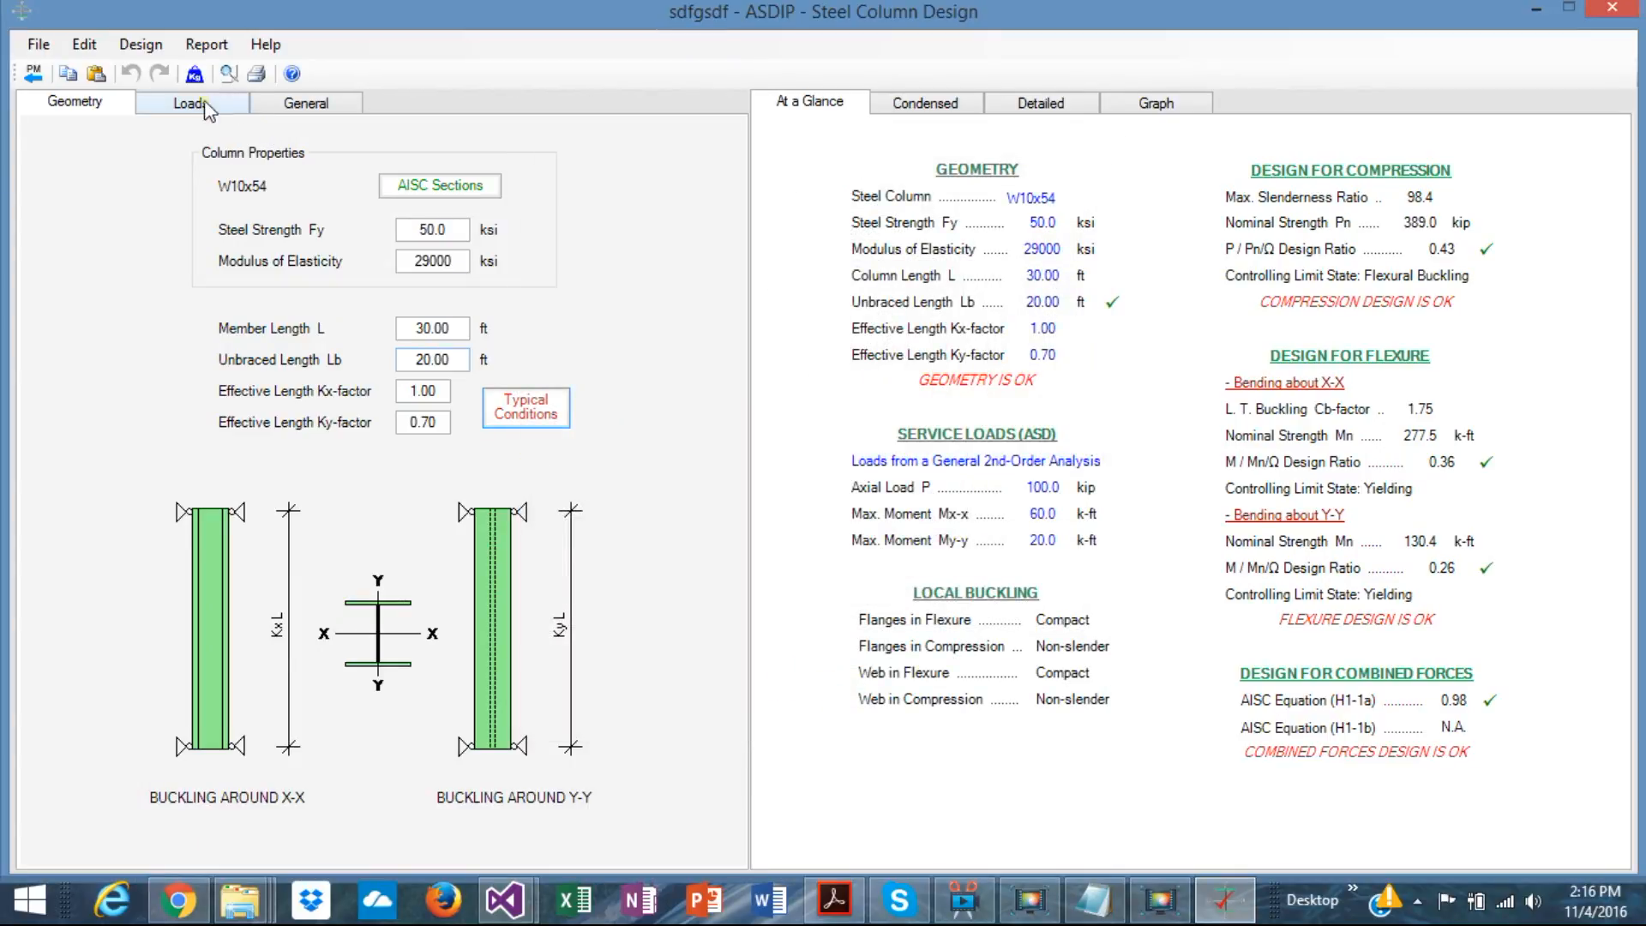
click(230, 106)
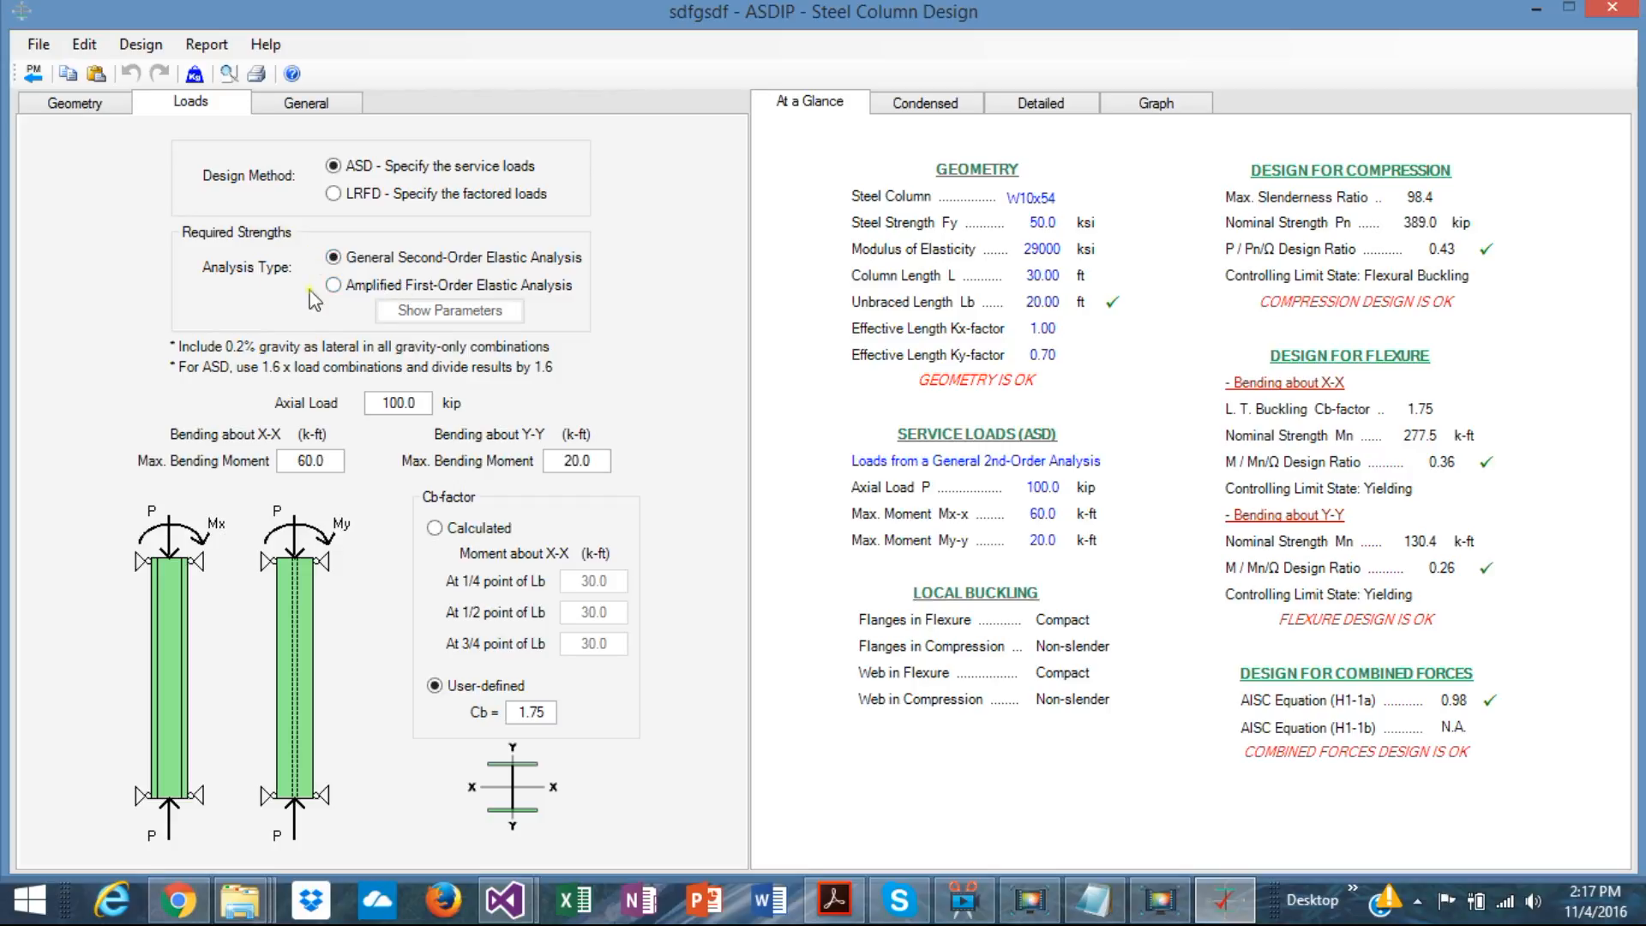
click(334, 286)
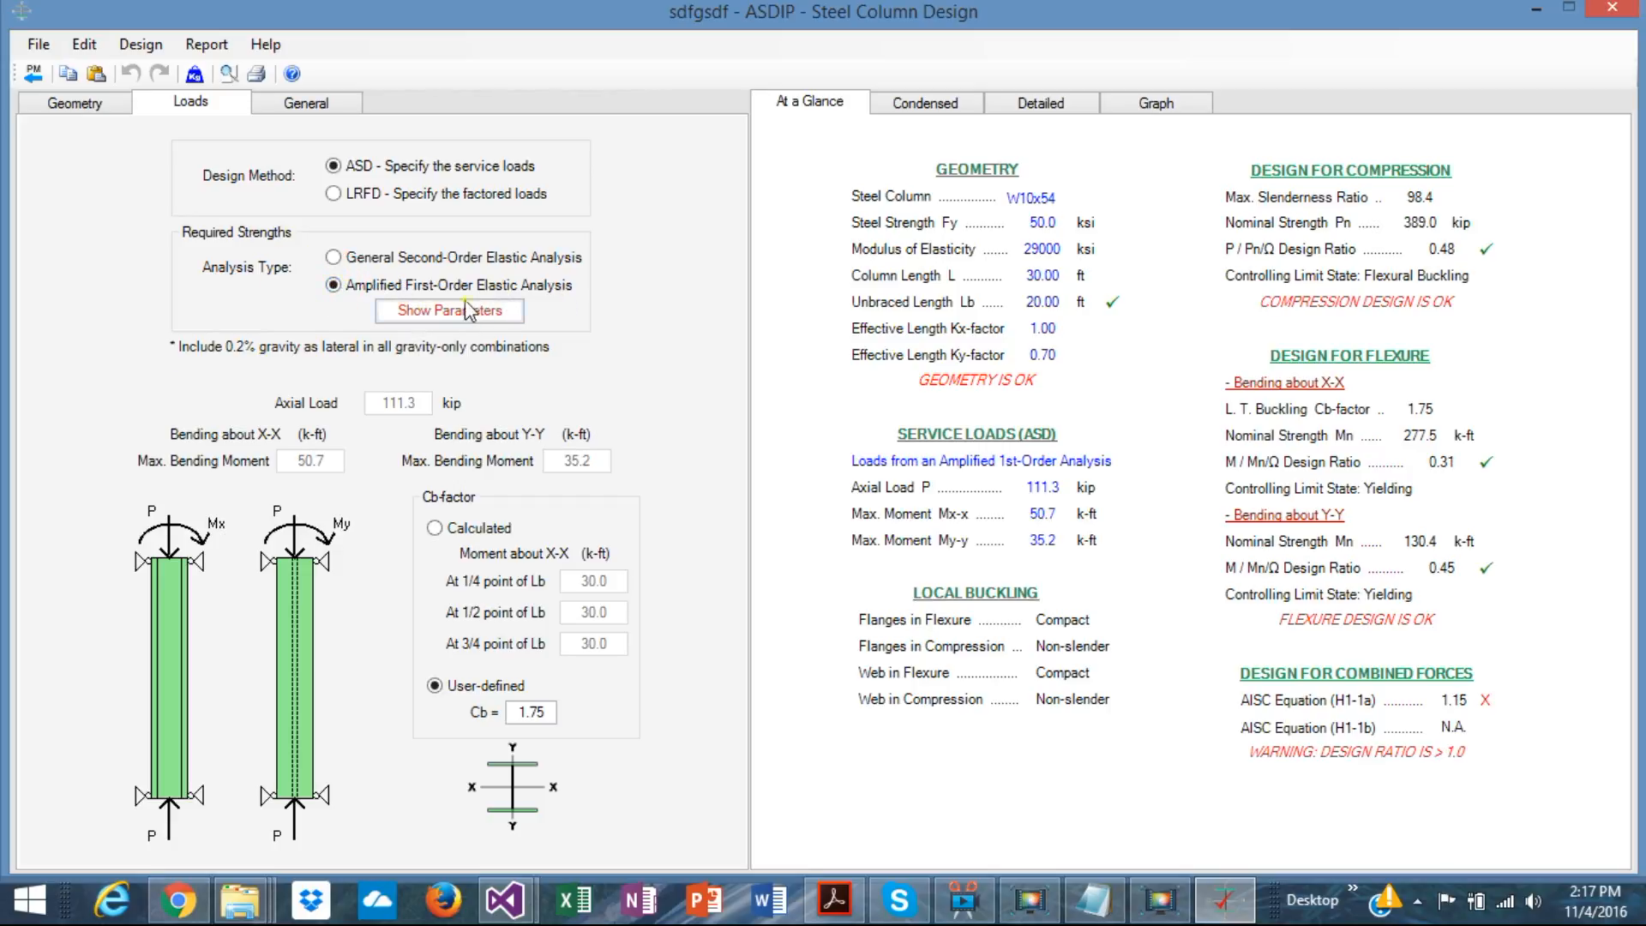
Step: Check the amplified first-order analysis parameters without changing them, and set the column's analysis type to General Second-Order Elastic Analysis
click(438, 310)
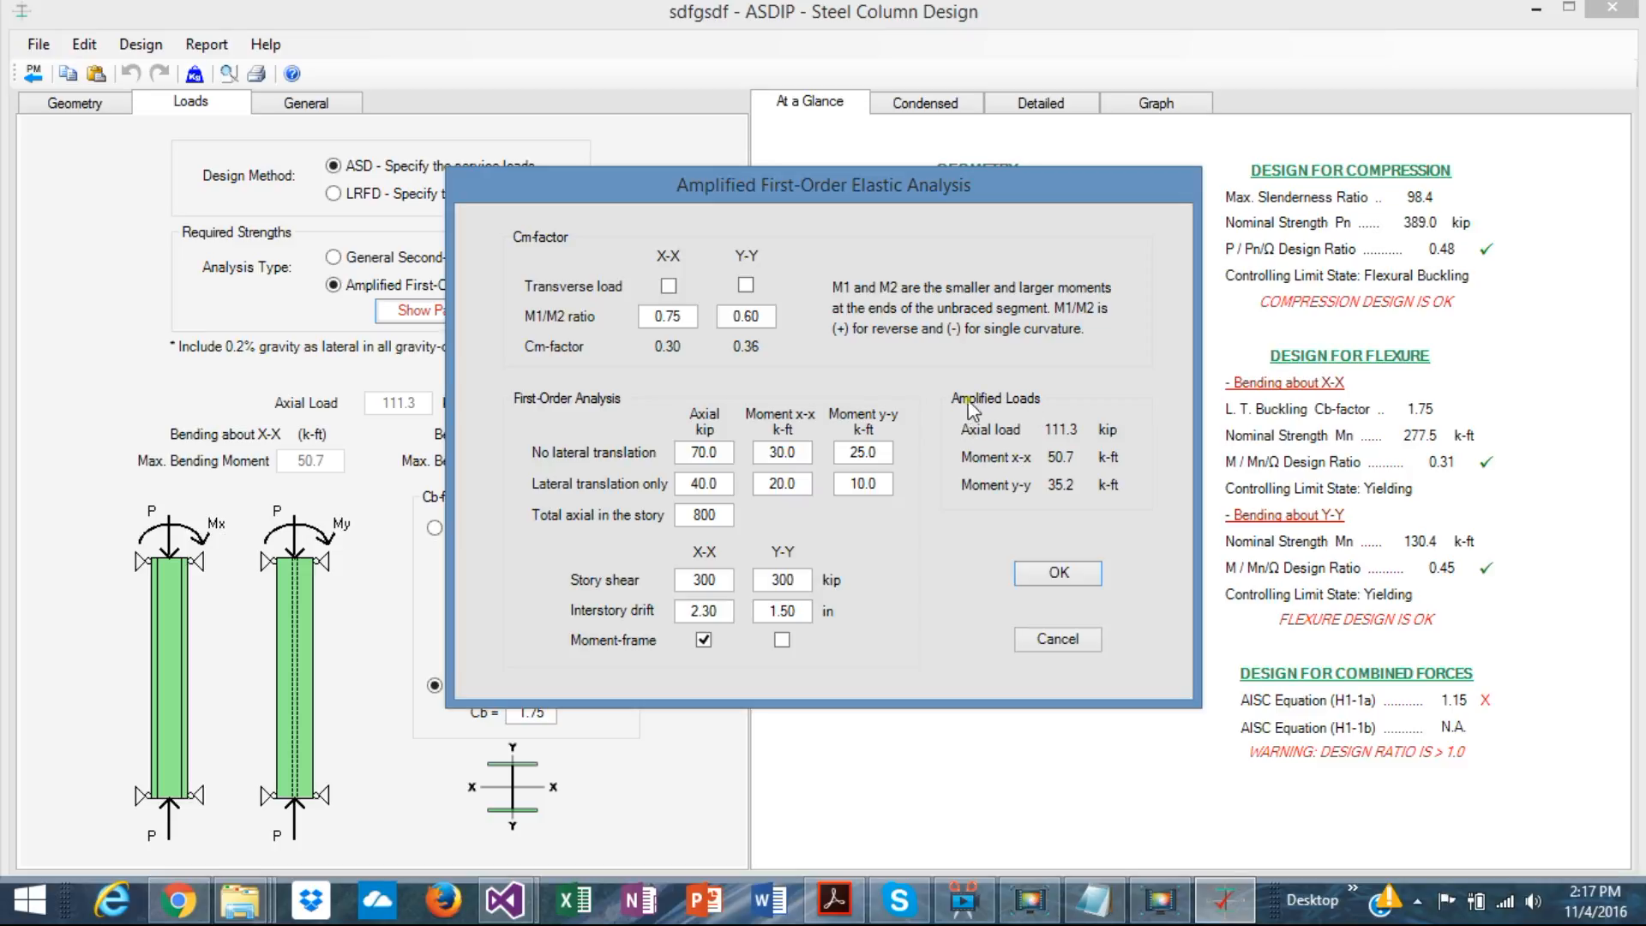
click(1057, 638)
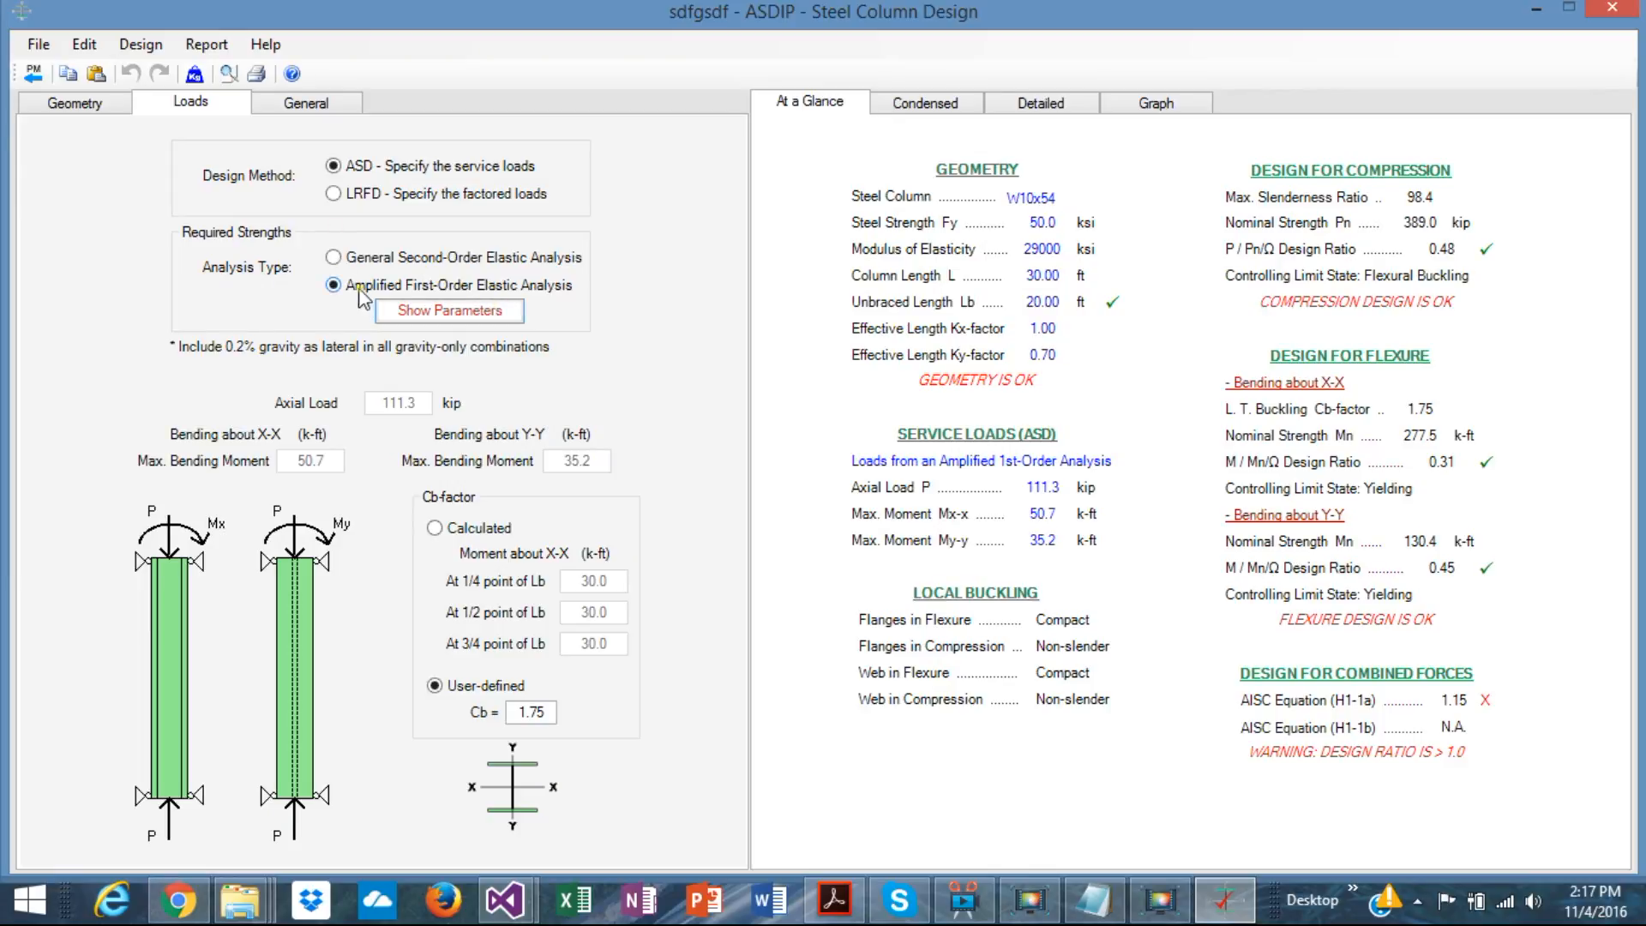
click(333, 257)
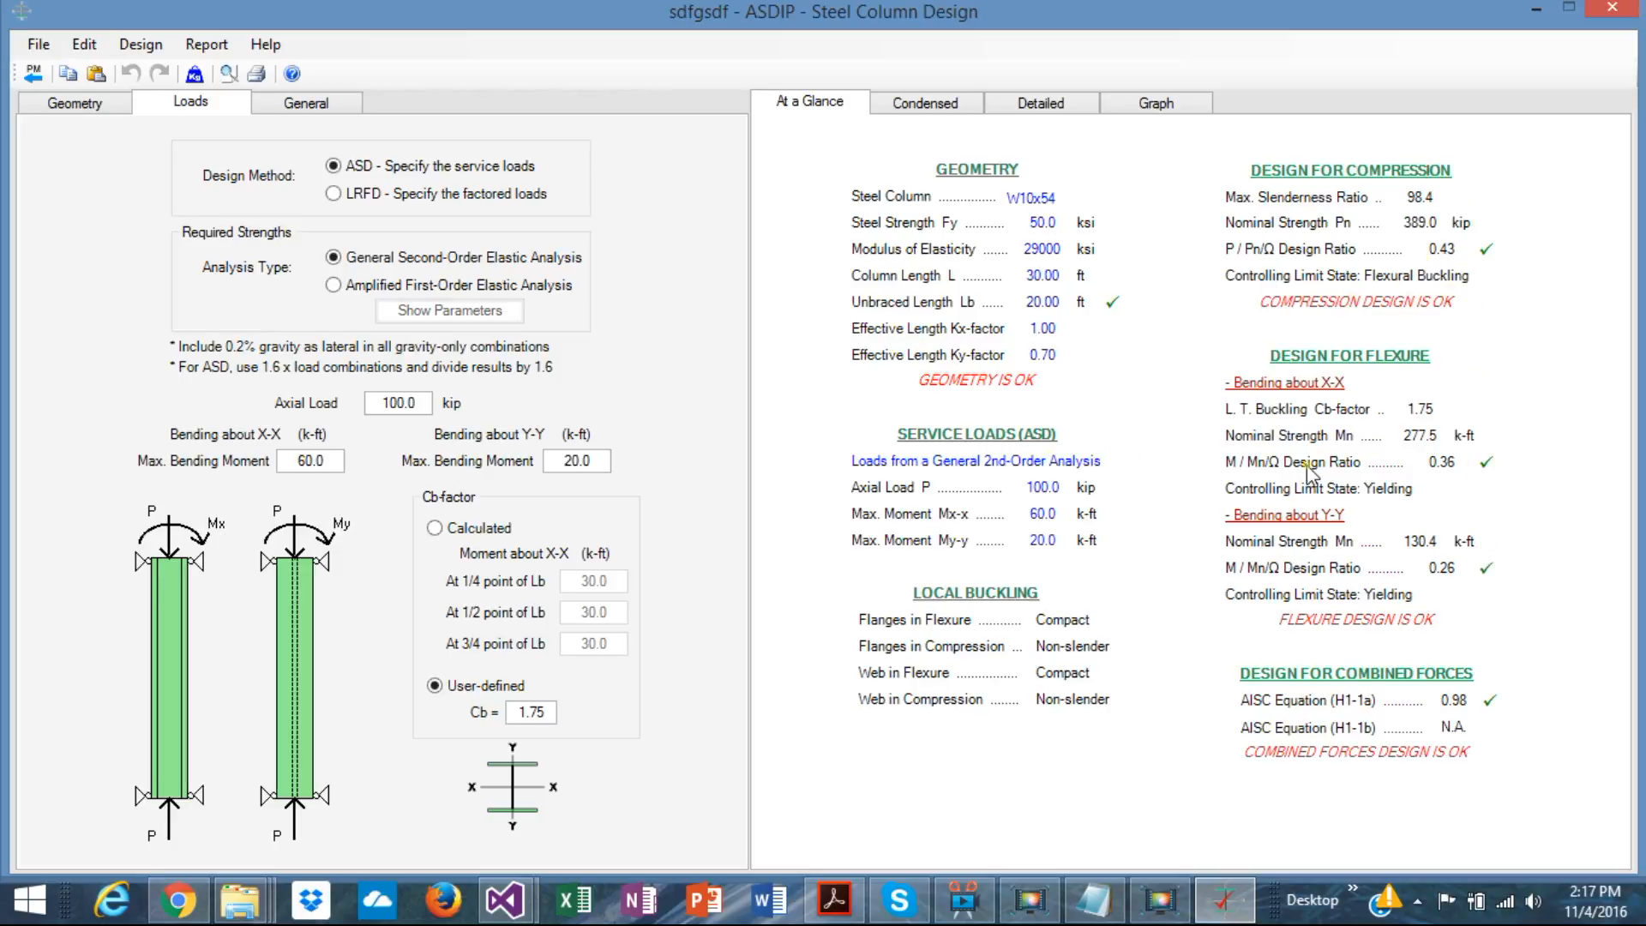
Step: Review the column's condensed results, from geometry and section properties through compression, bending and combined forces
click(940, 108)
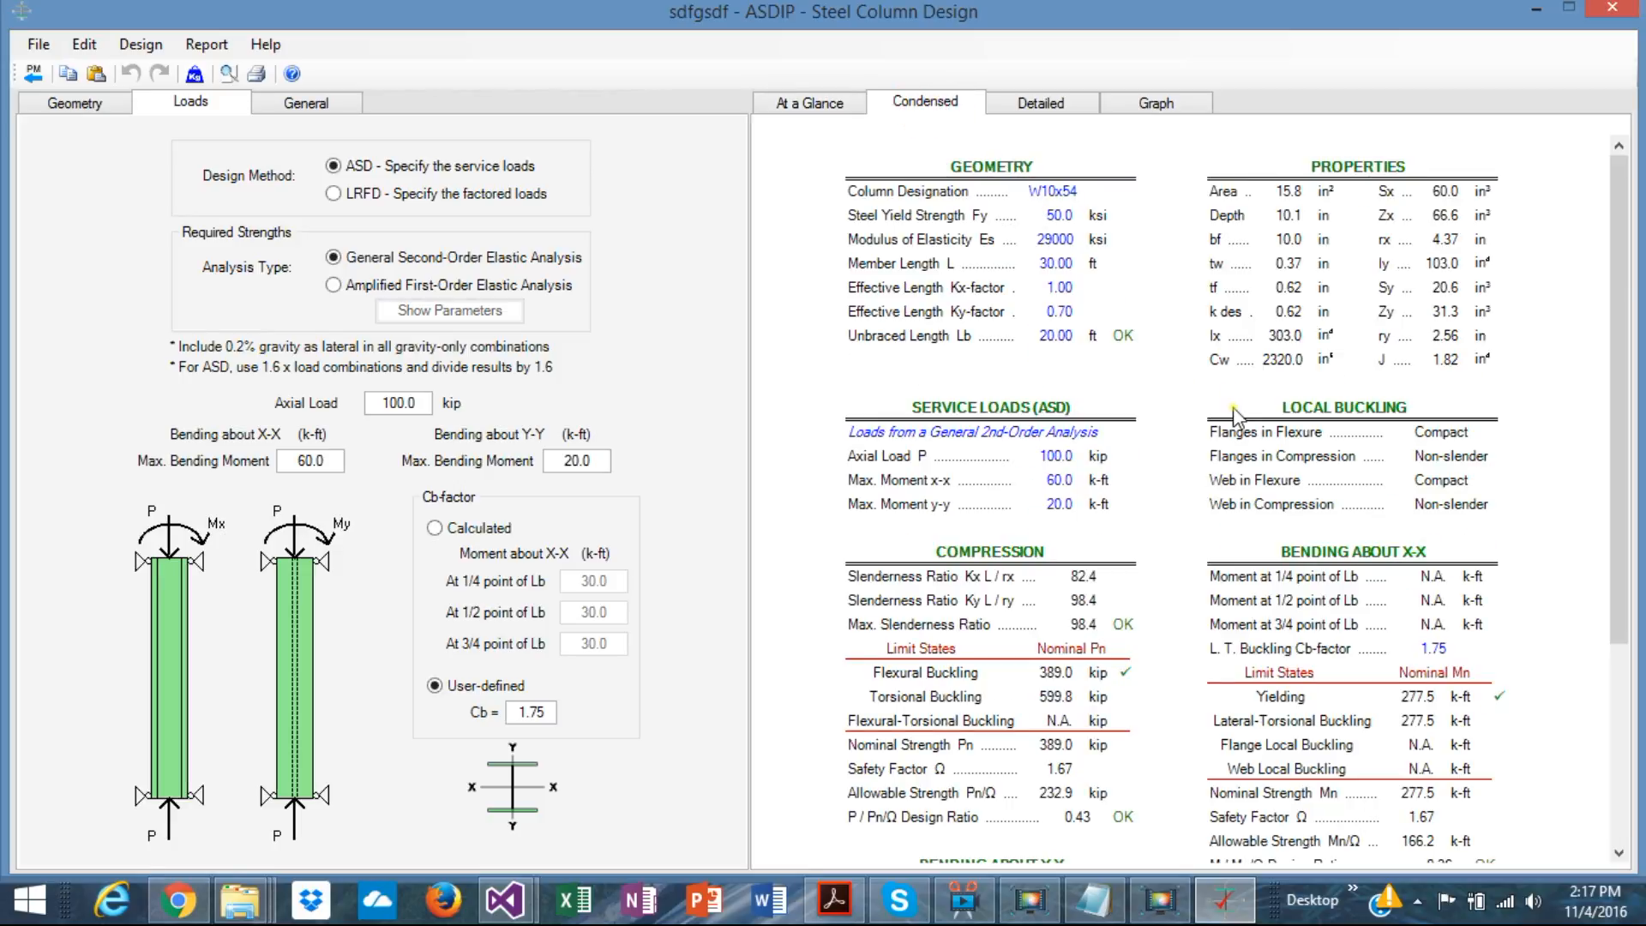
scroll(1235, 418, down, 3)
scroll(1235, 417, up, 3)
scroll(1237, 417, down, 3)
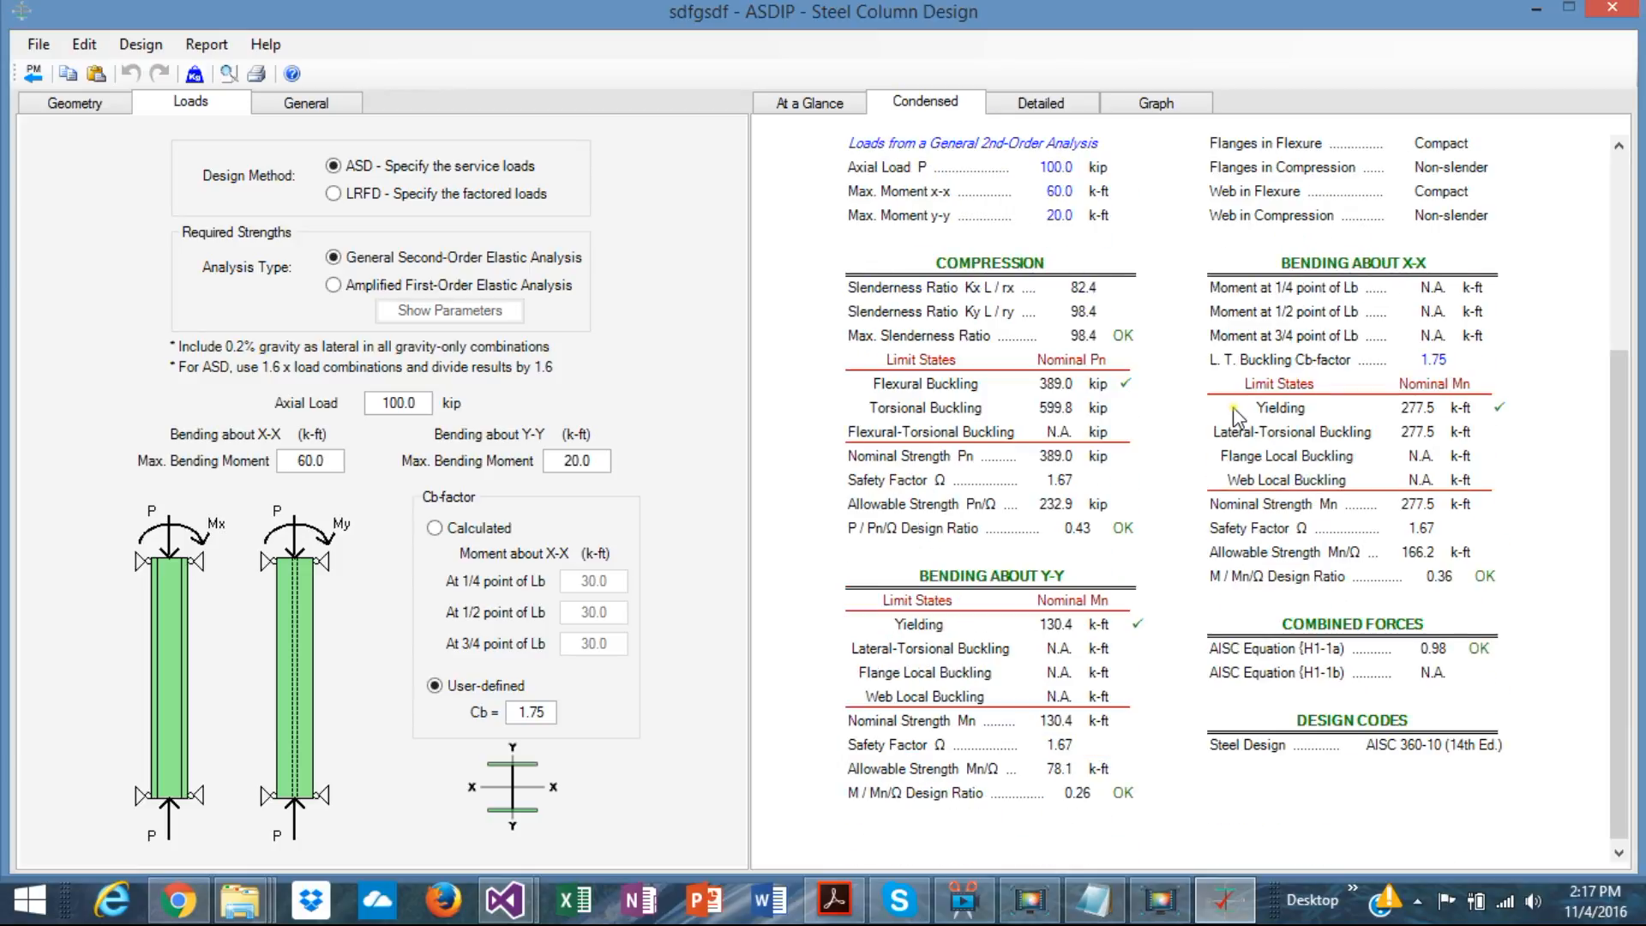
scroll(1237, 418, up, 3)
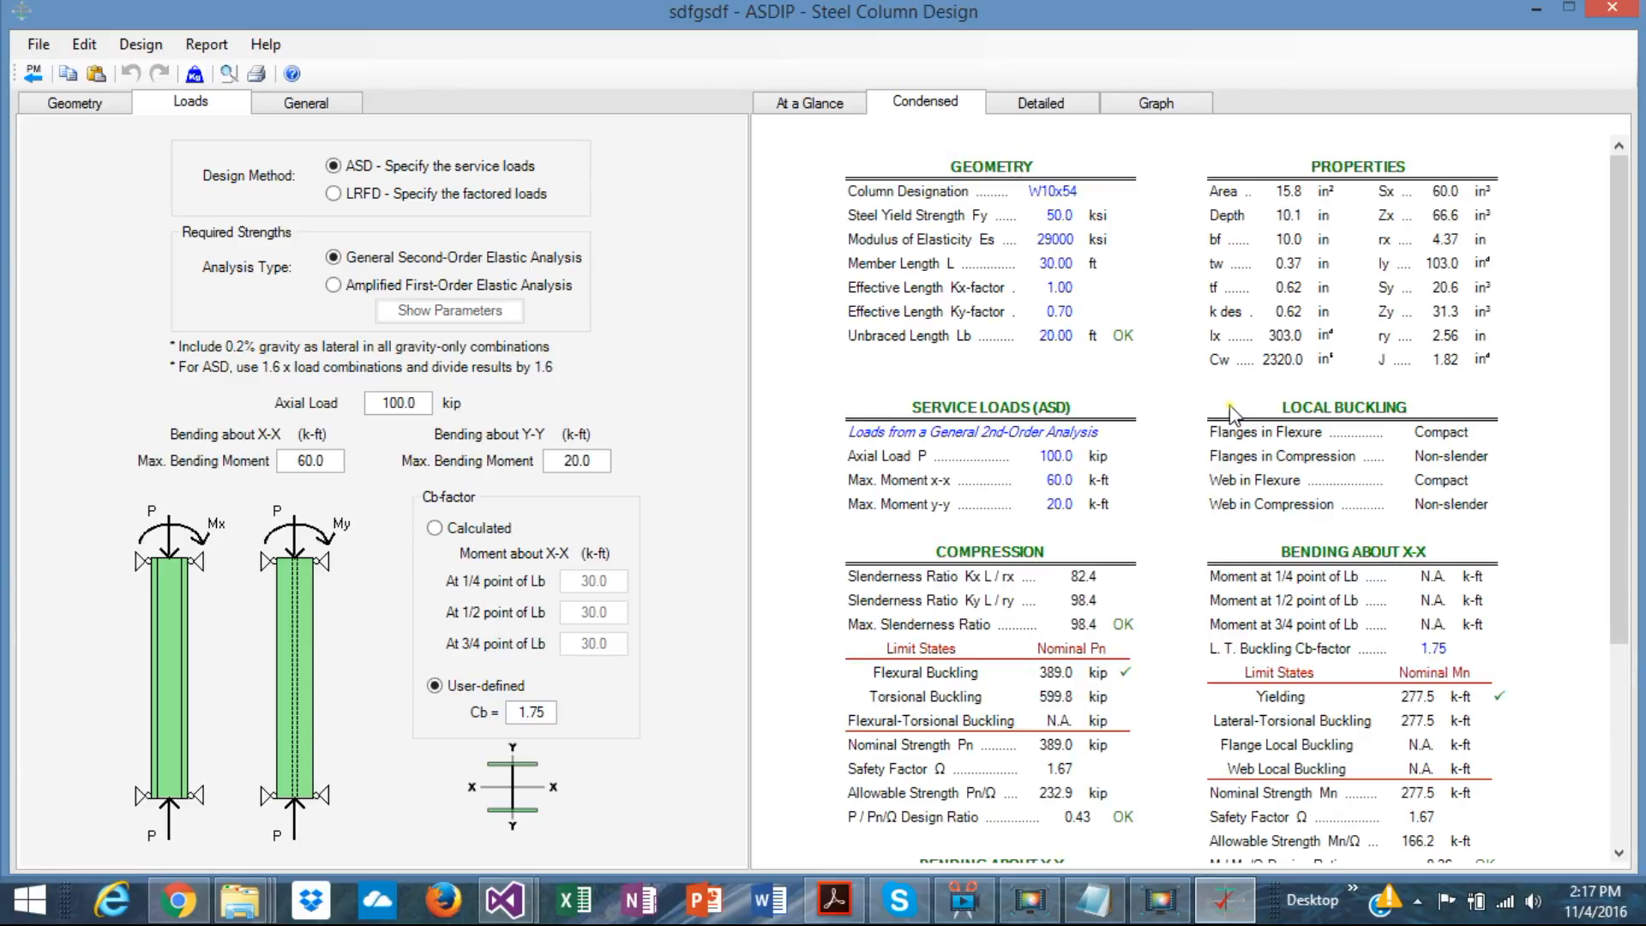
scroll(1232, 414, down, 3)
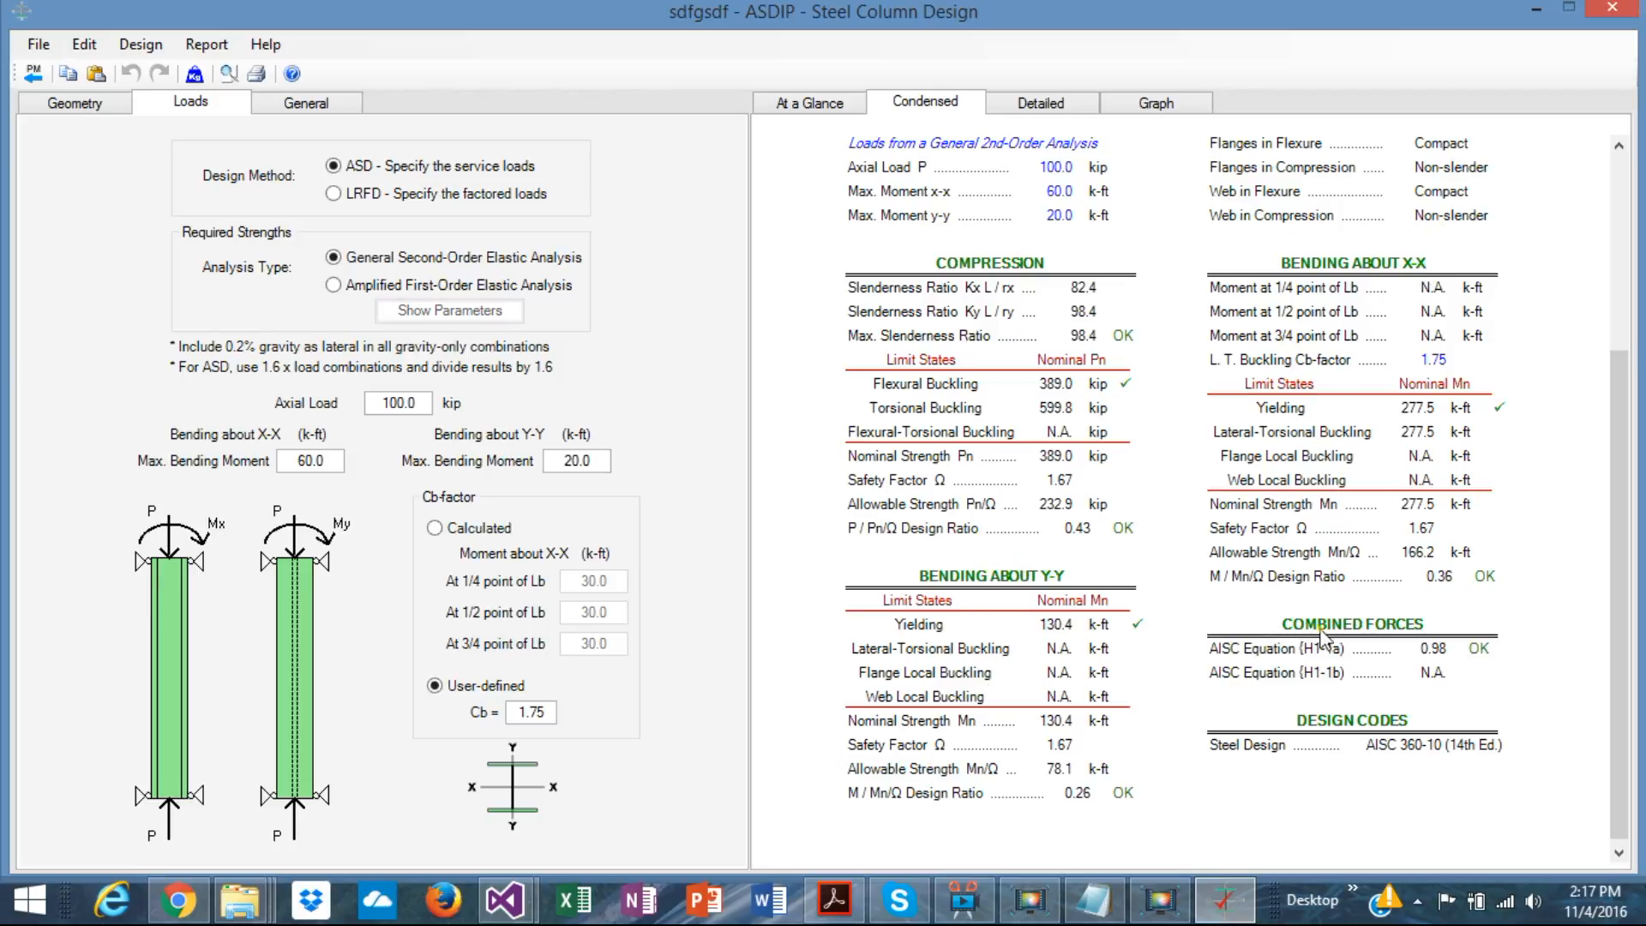
Step: Read through the column's detailed design calculations, and view its interaction graphs alongside the geometry inputs
click(1039, 104)
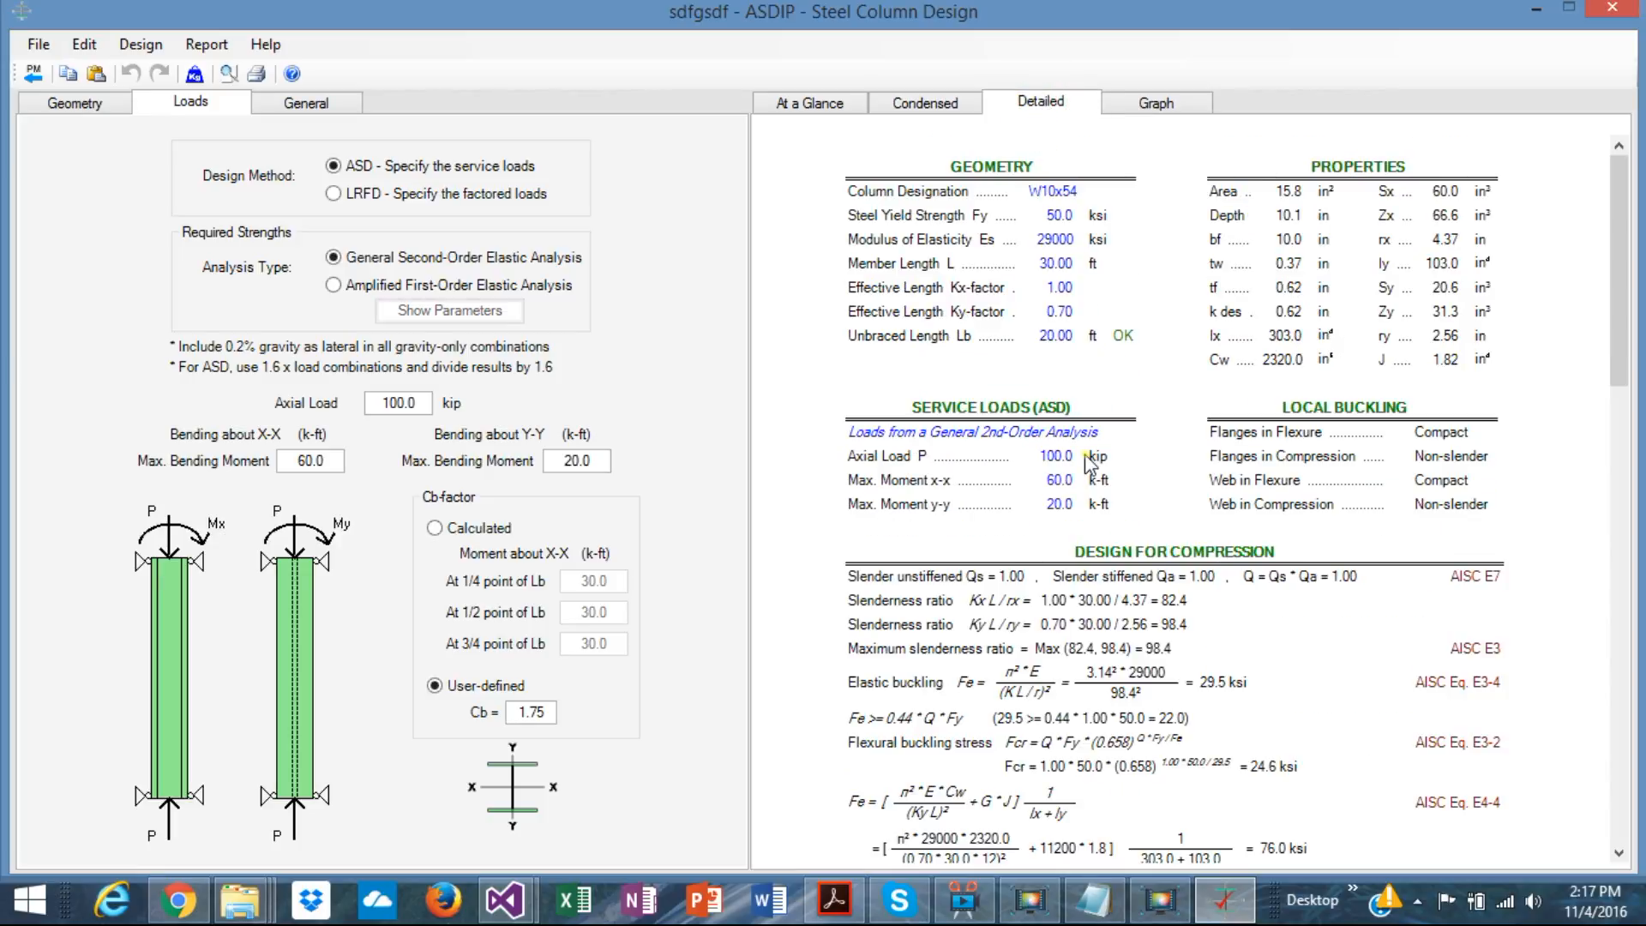
scroll(1088, 465, down, 5)
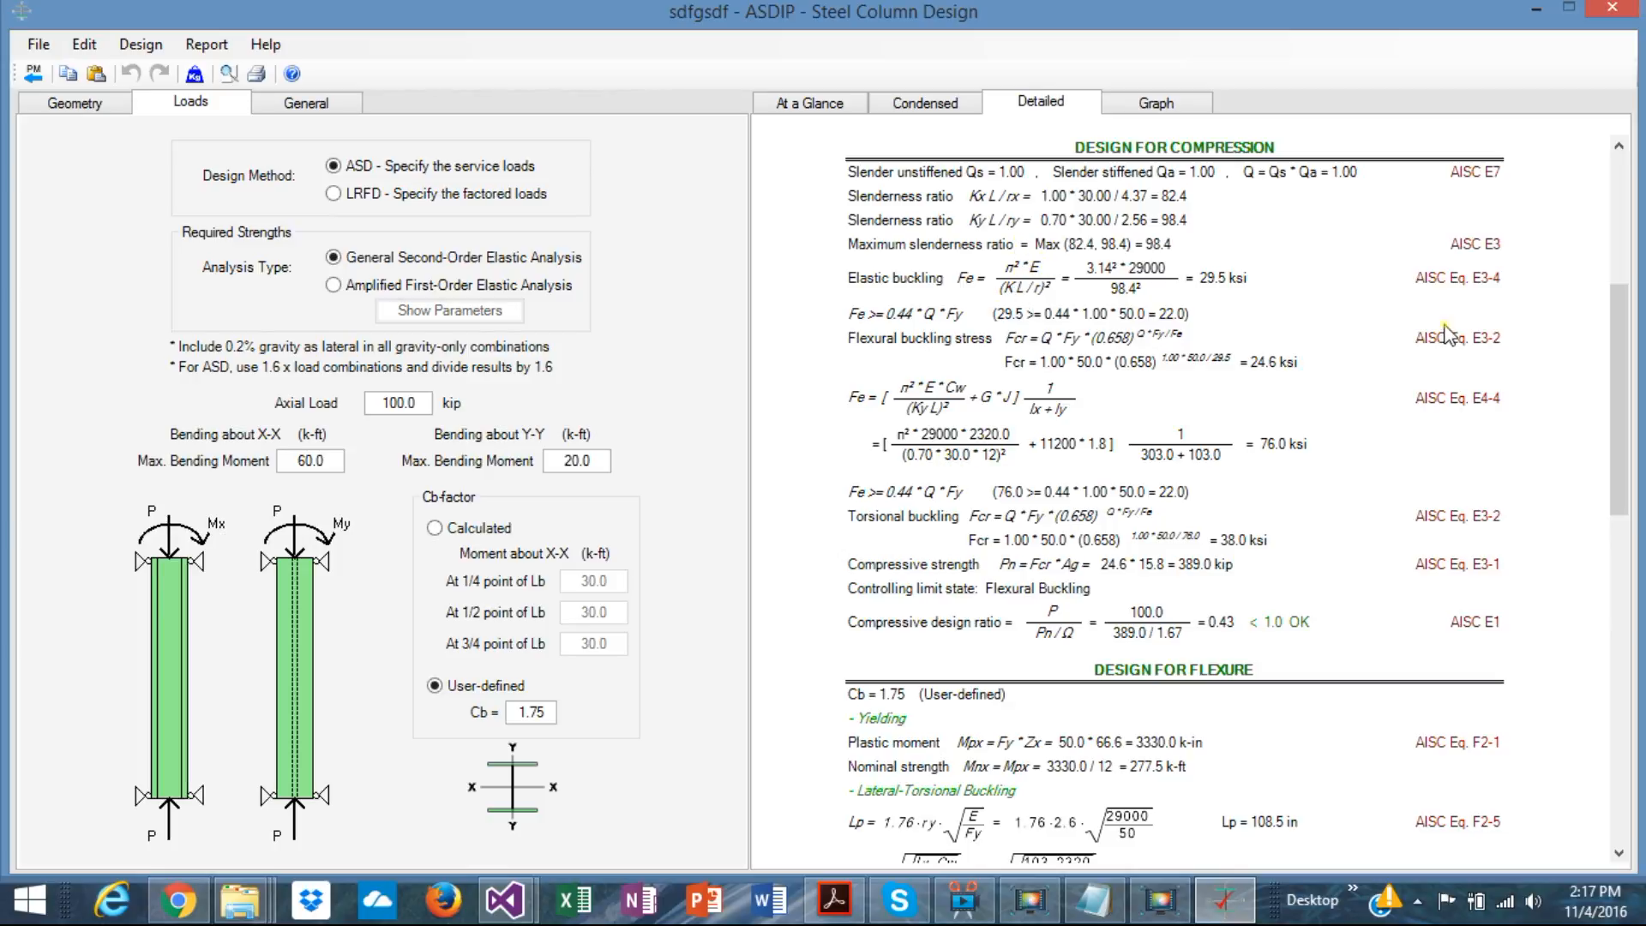
scroll(1446, 529, down, 7)
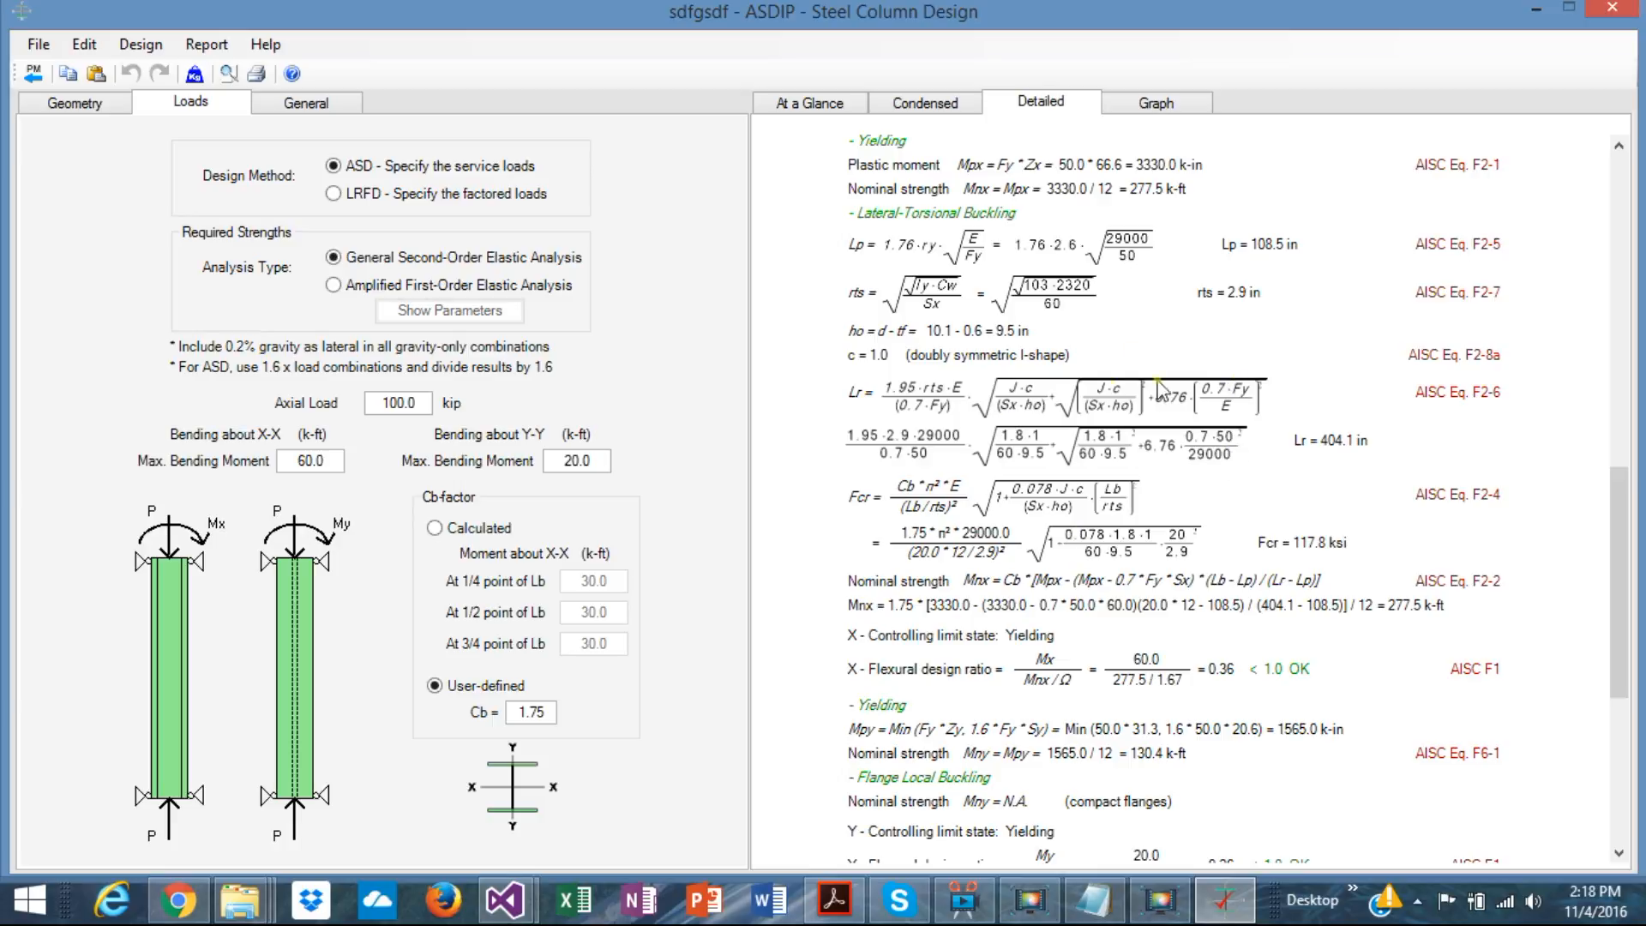
scroll(1527, 450, down, 4)
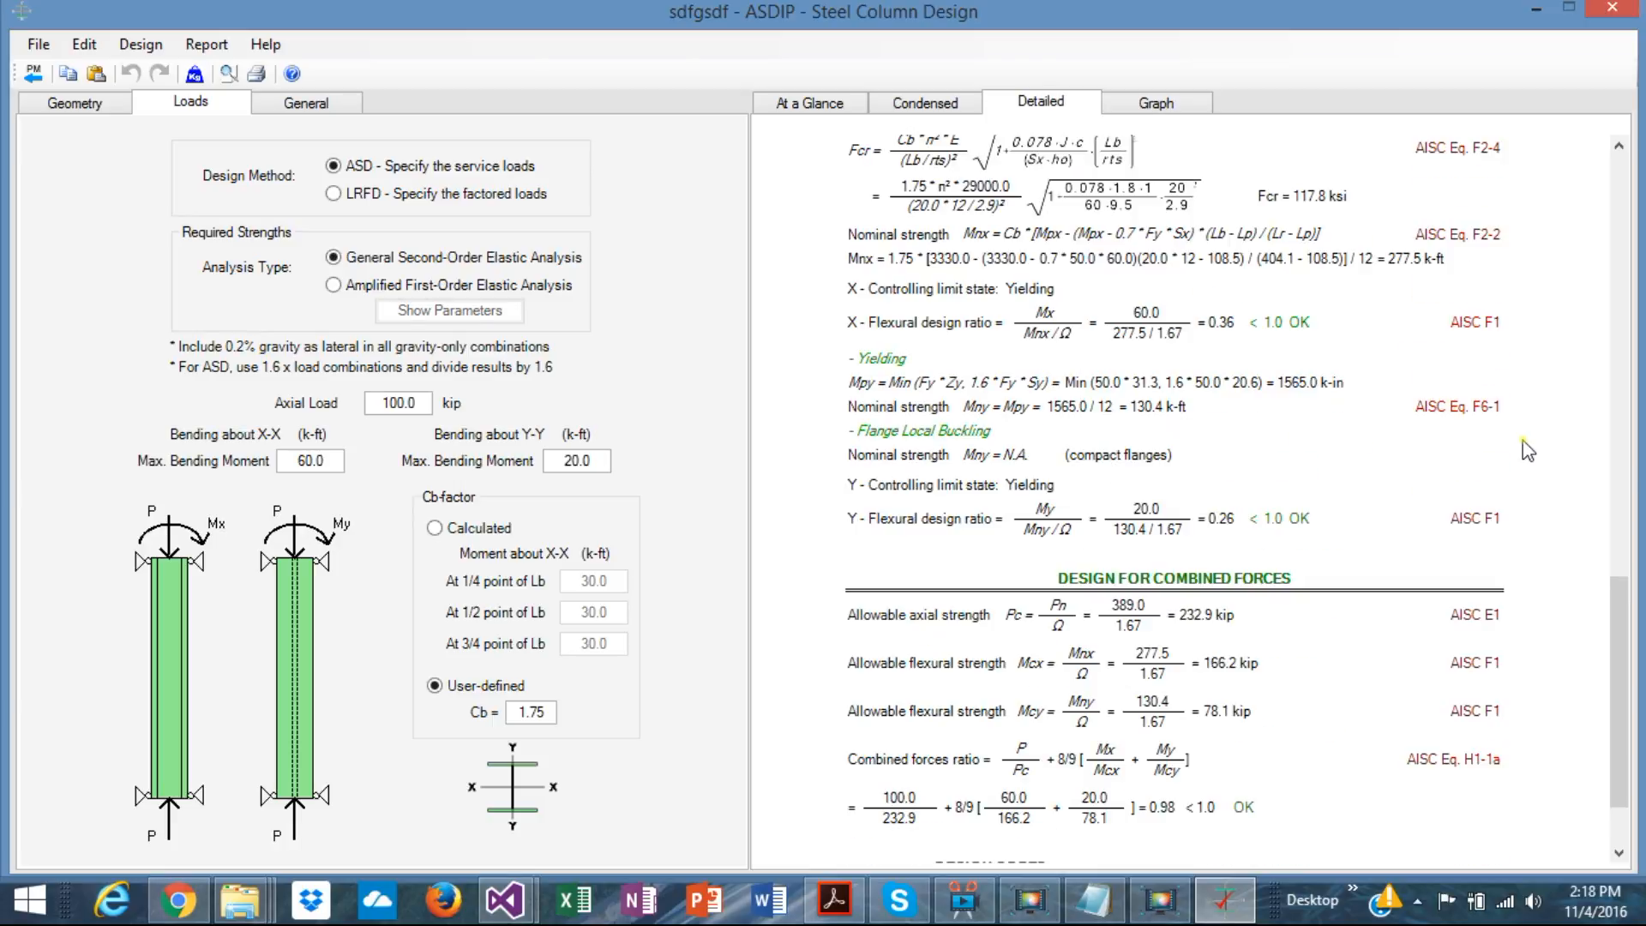
scroll(1527, 450, down, 2)
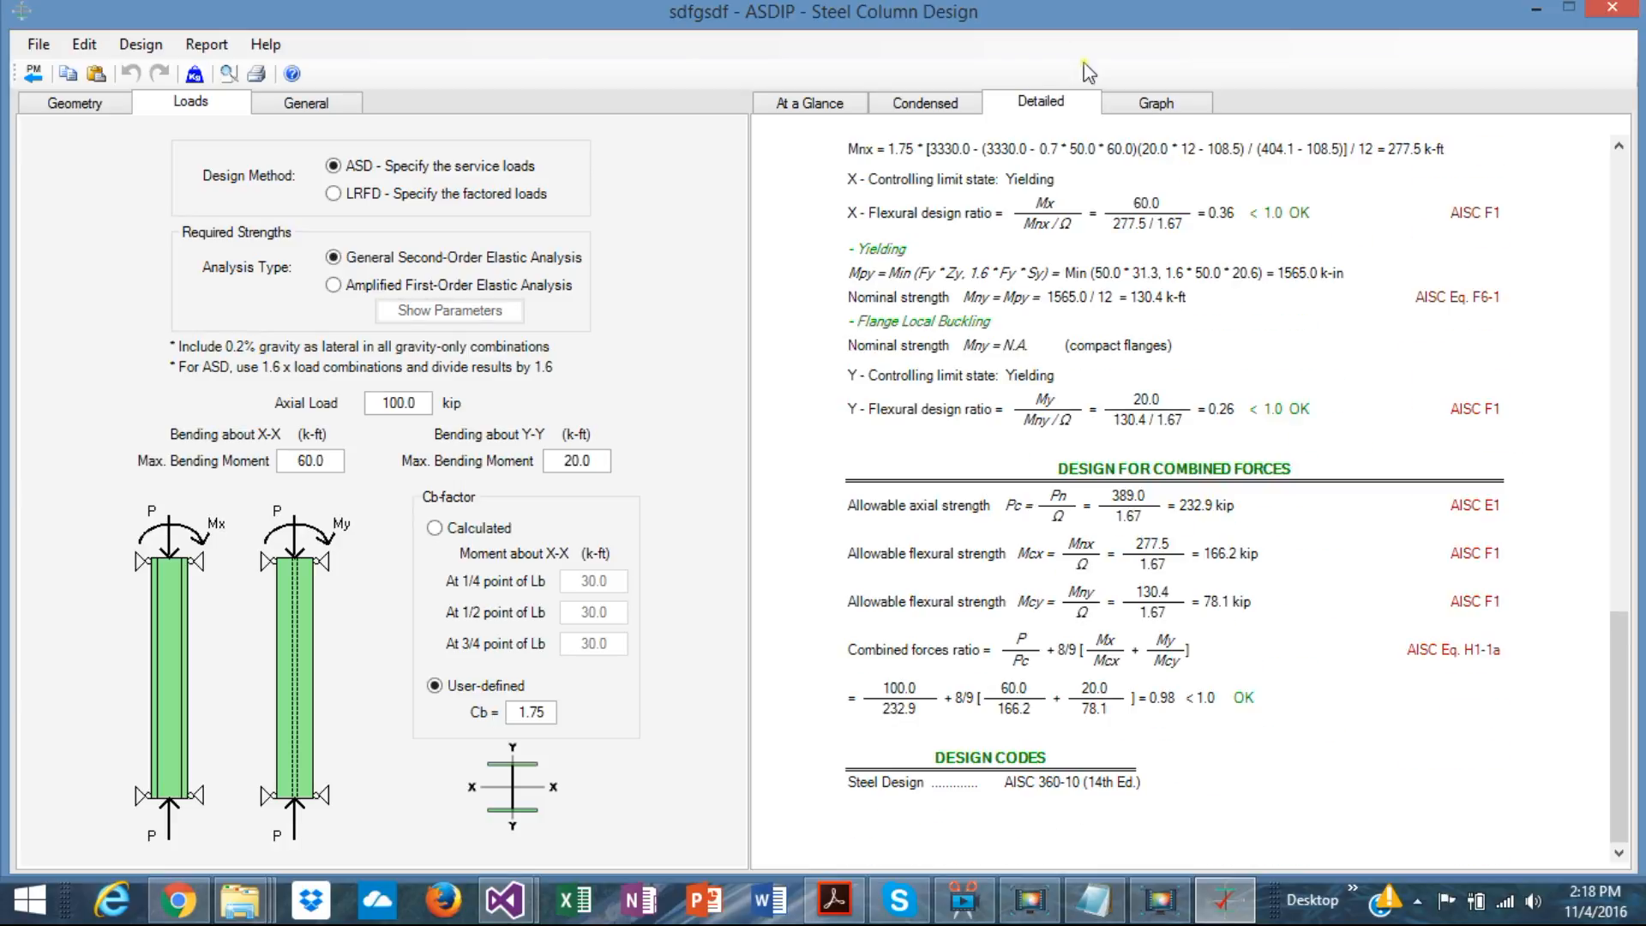
click(1149, 105)
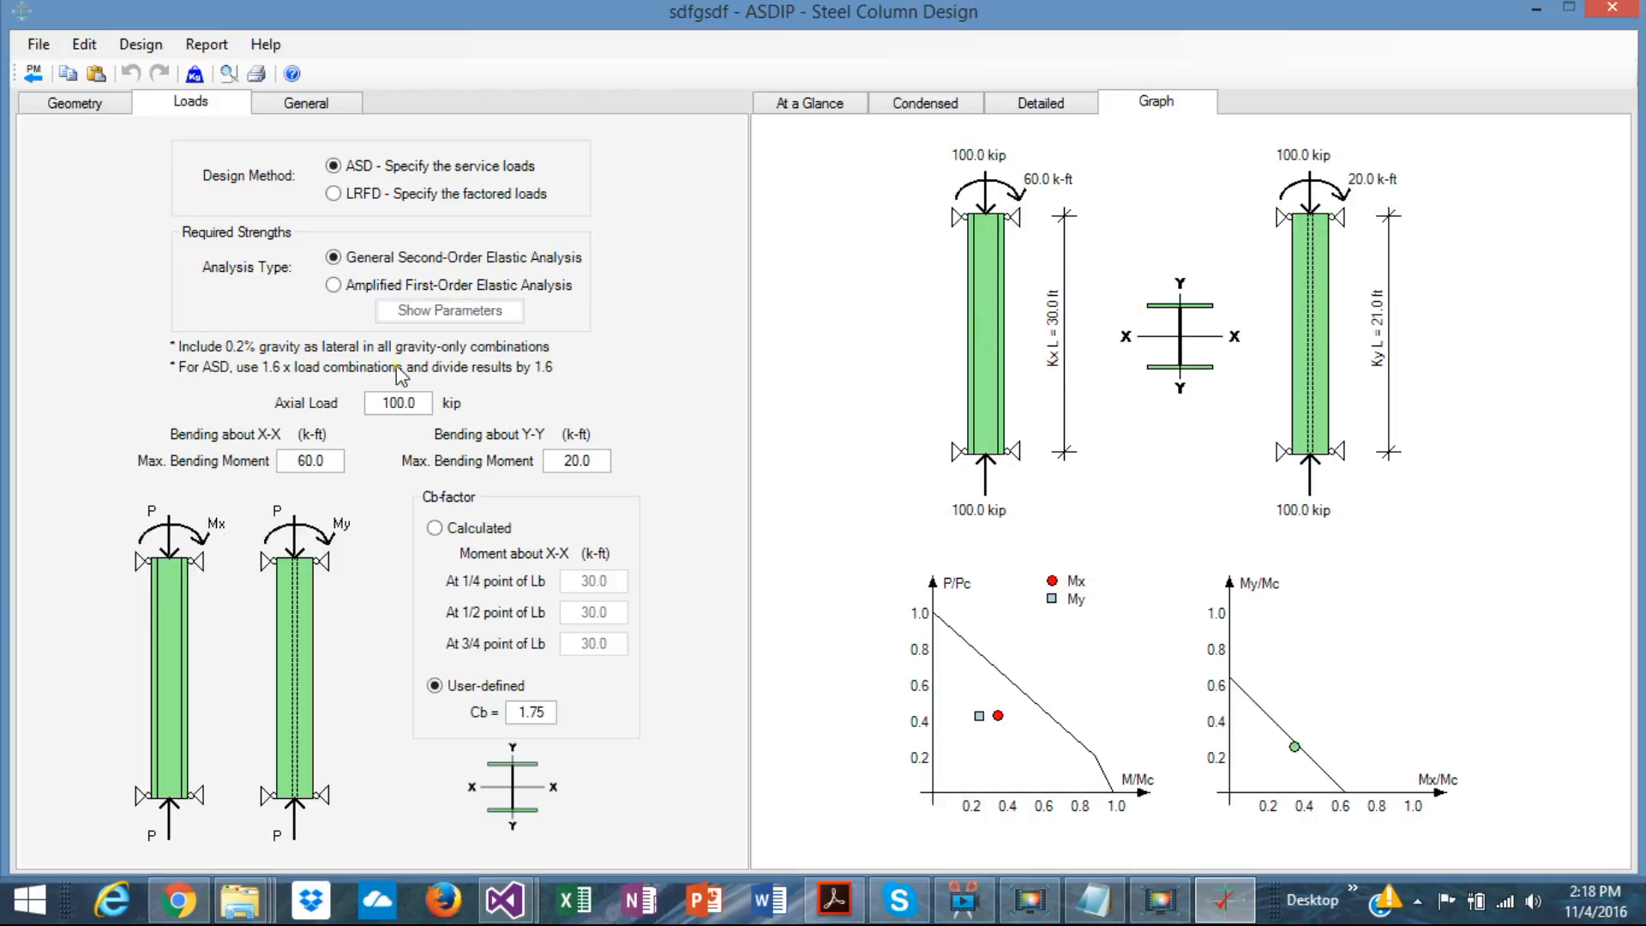
click(76, 105)
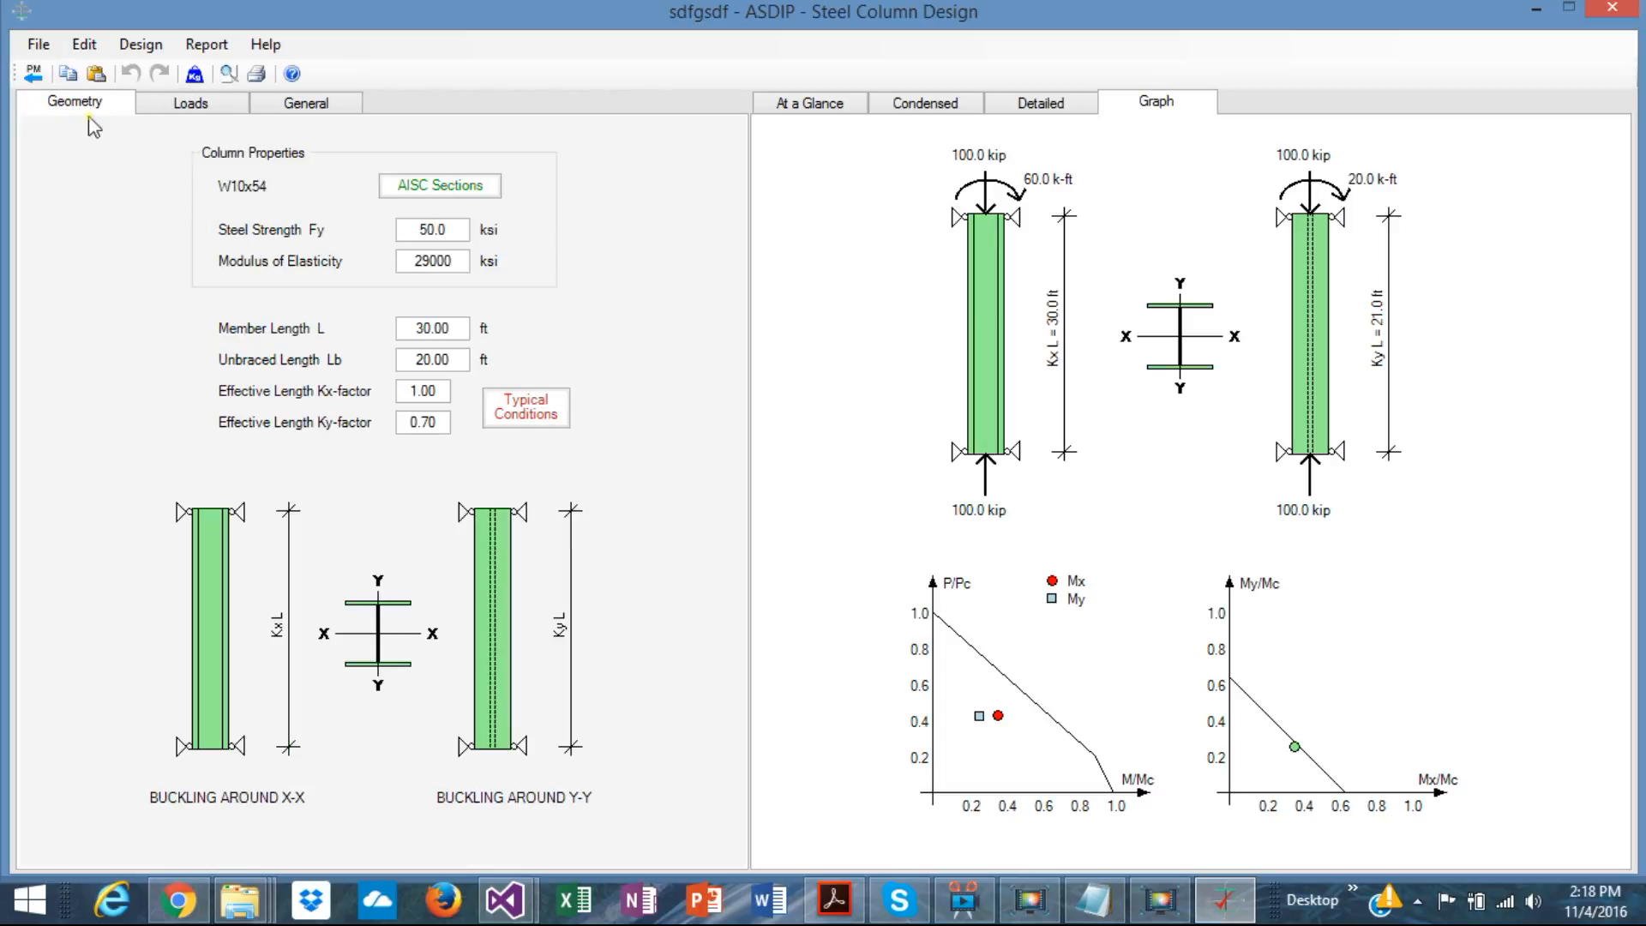
Step: Close the column design, add a Steel or Composite Beam calculation named sdgh to the project, and open it
click(1634, 12)
click(671, 566)
text(sdgh)
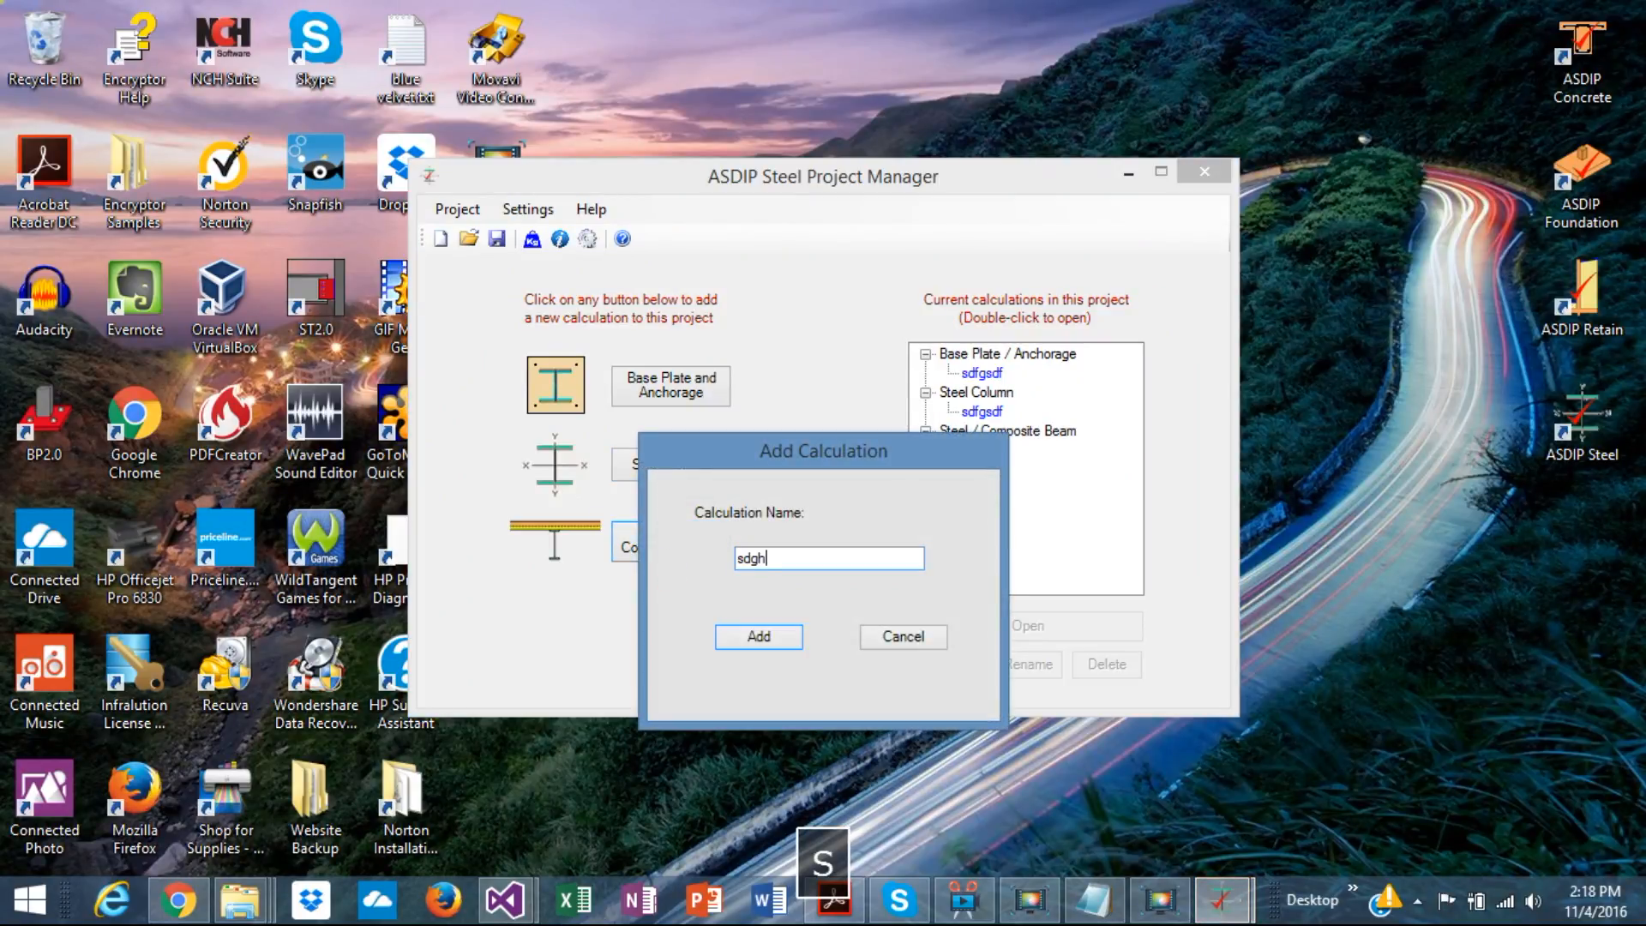
click(759, 638)
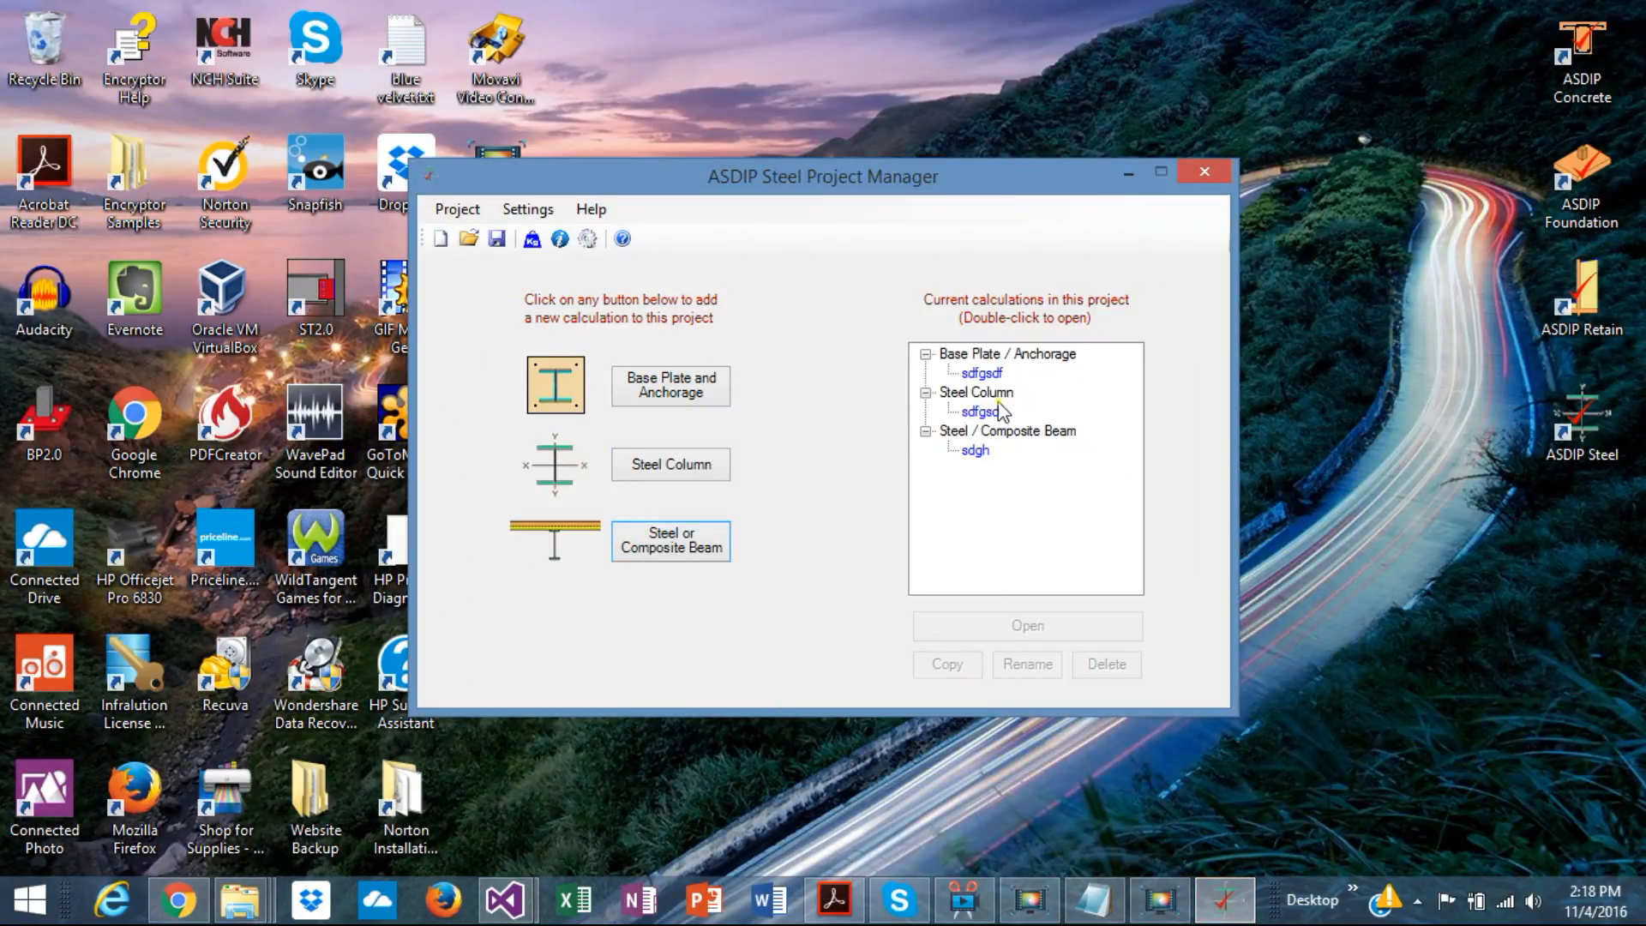
double_click(974, 450)
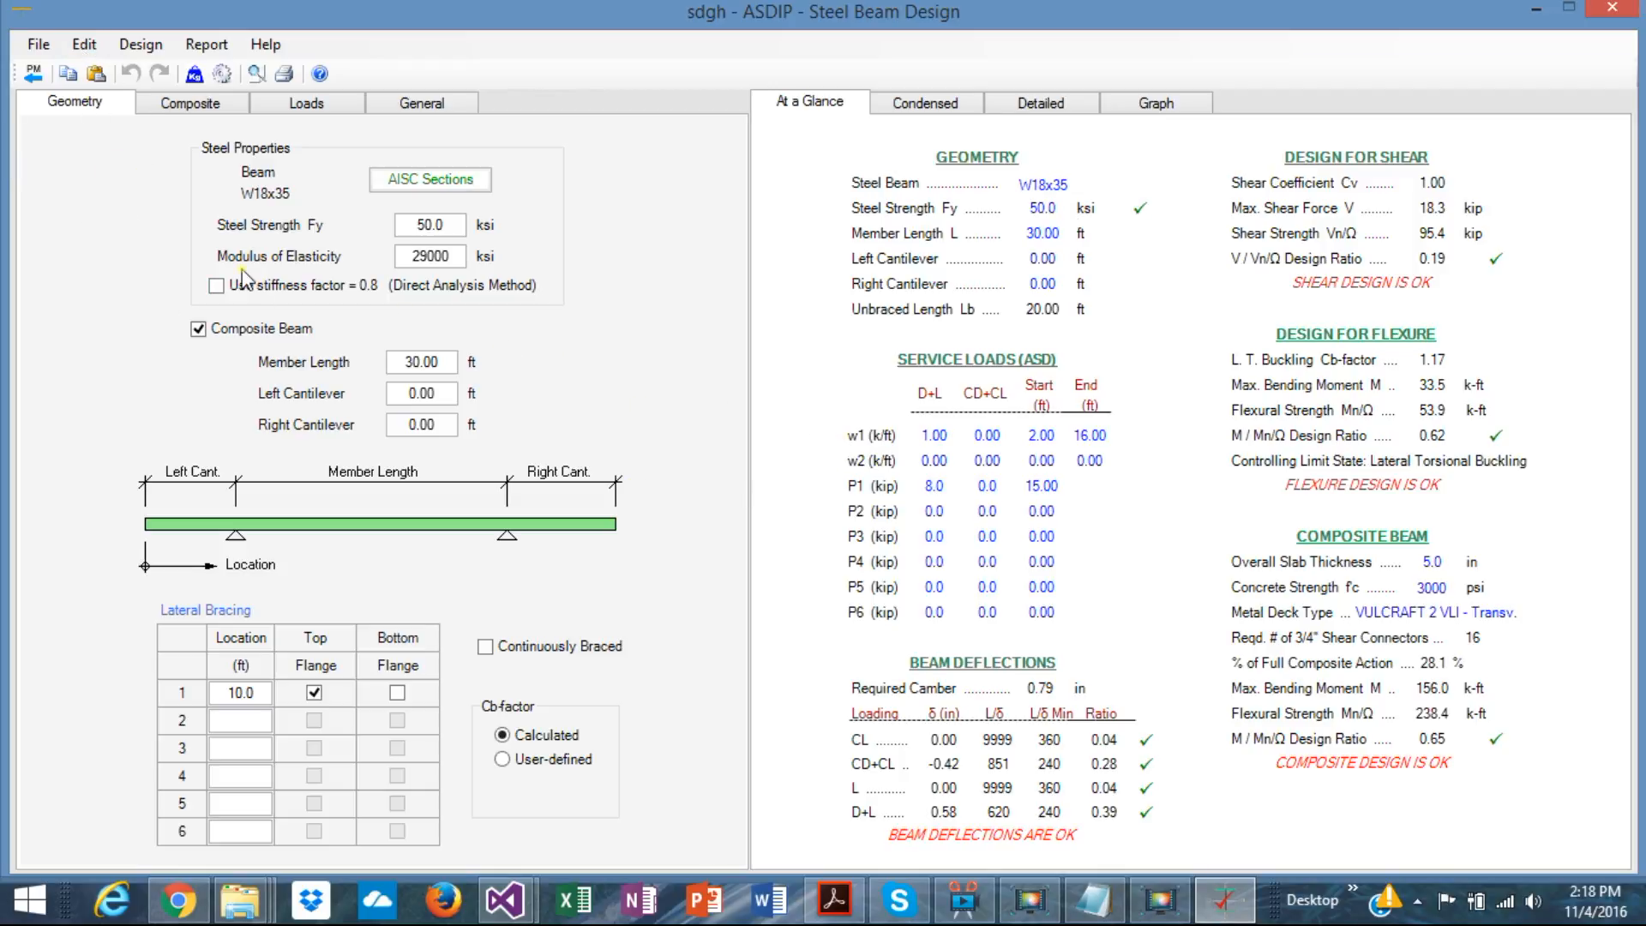
Step: Browse the W and S shapes in the AISC sections database for the beam, and leave without selecting a section
click(431, 180)
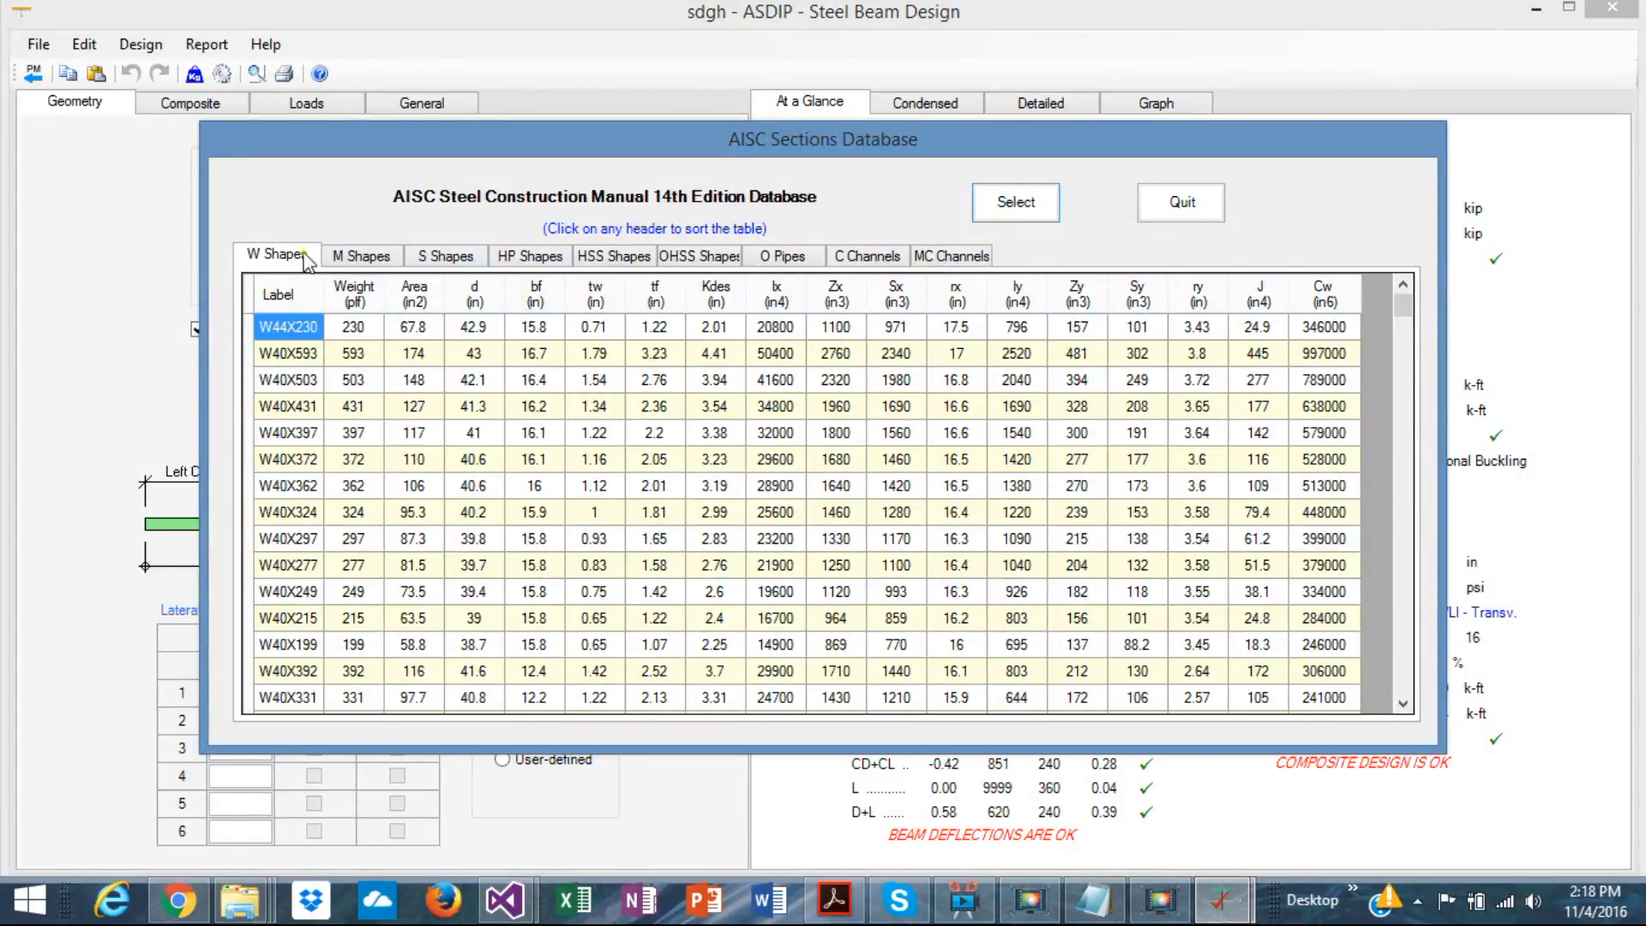
click(434, 257)
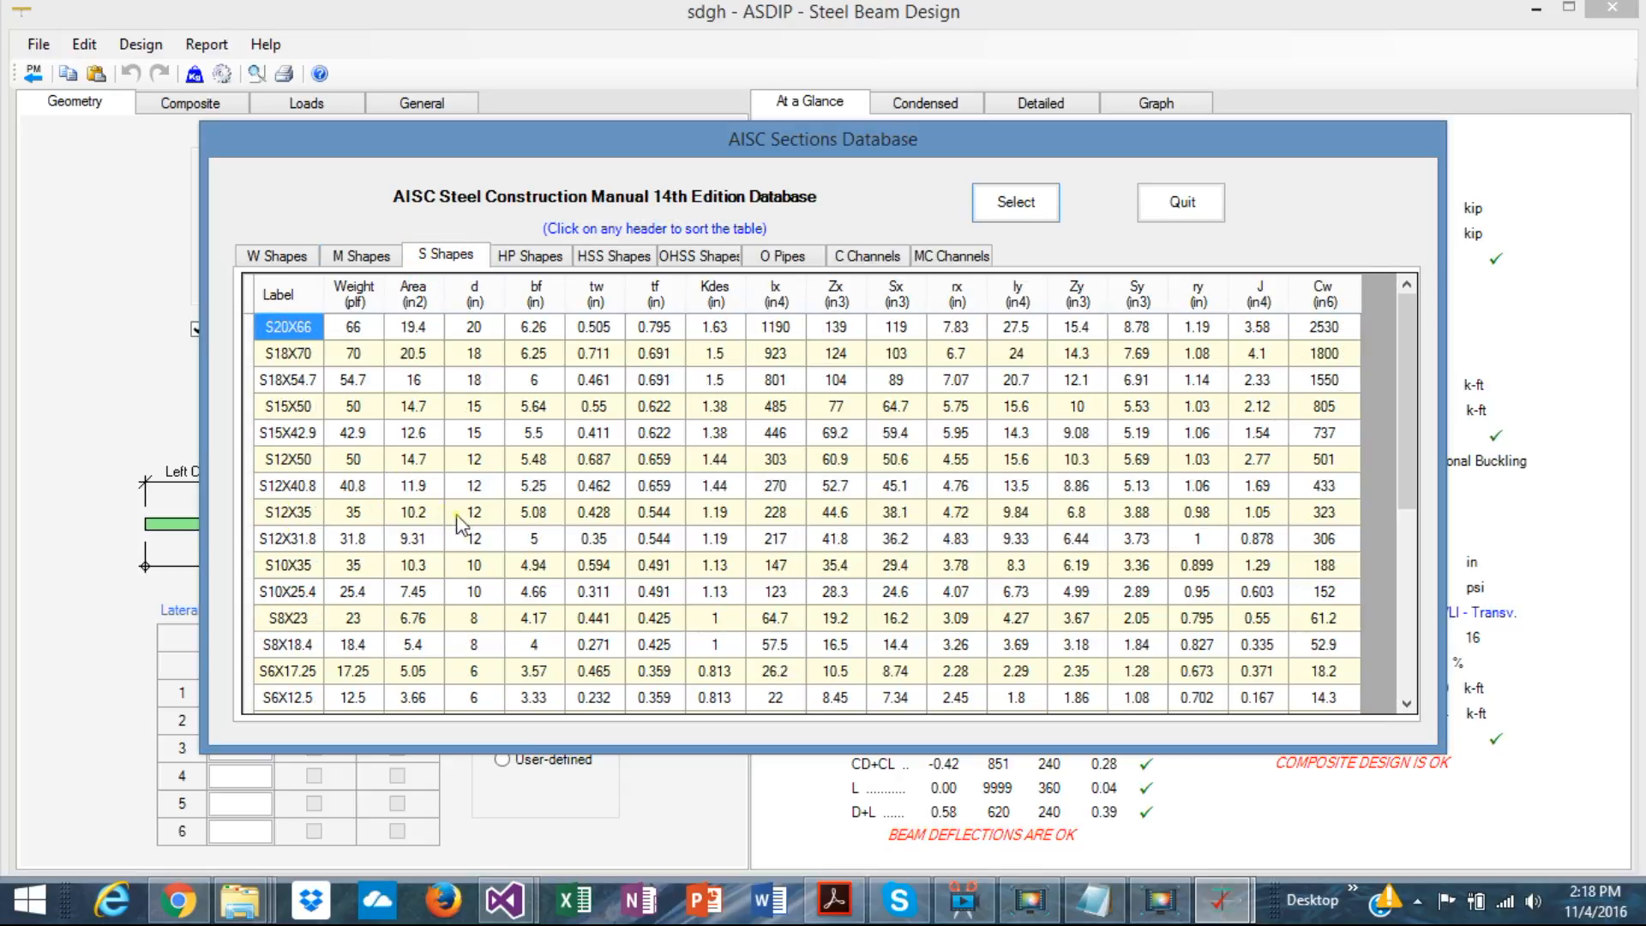
click(1163, 204)
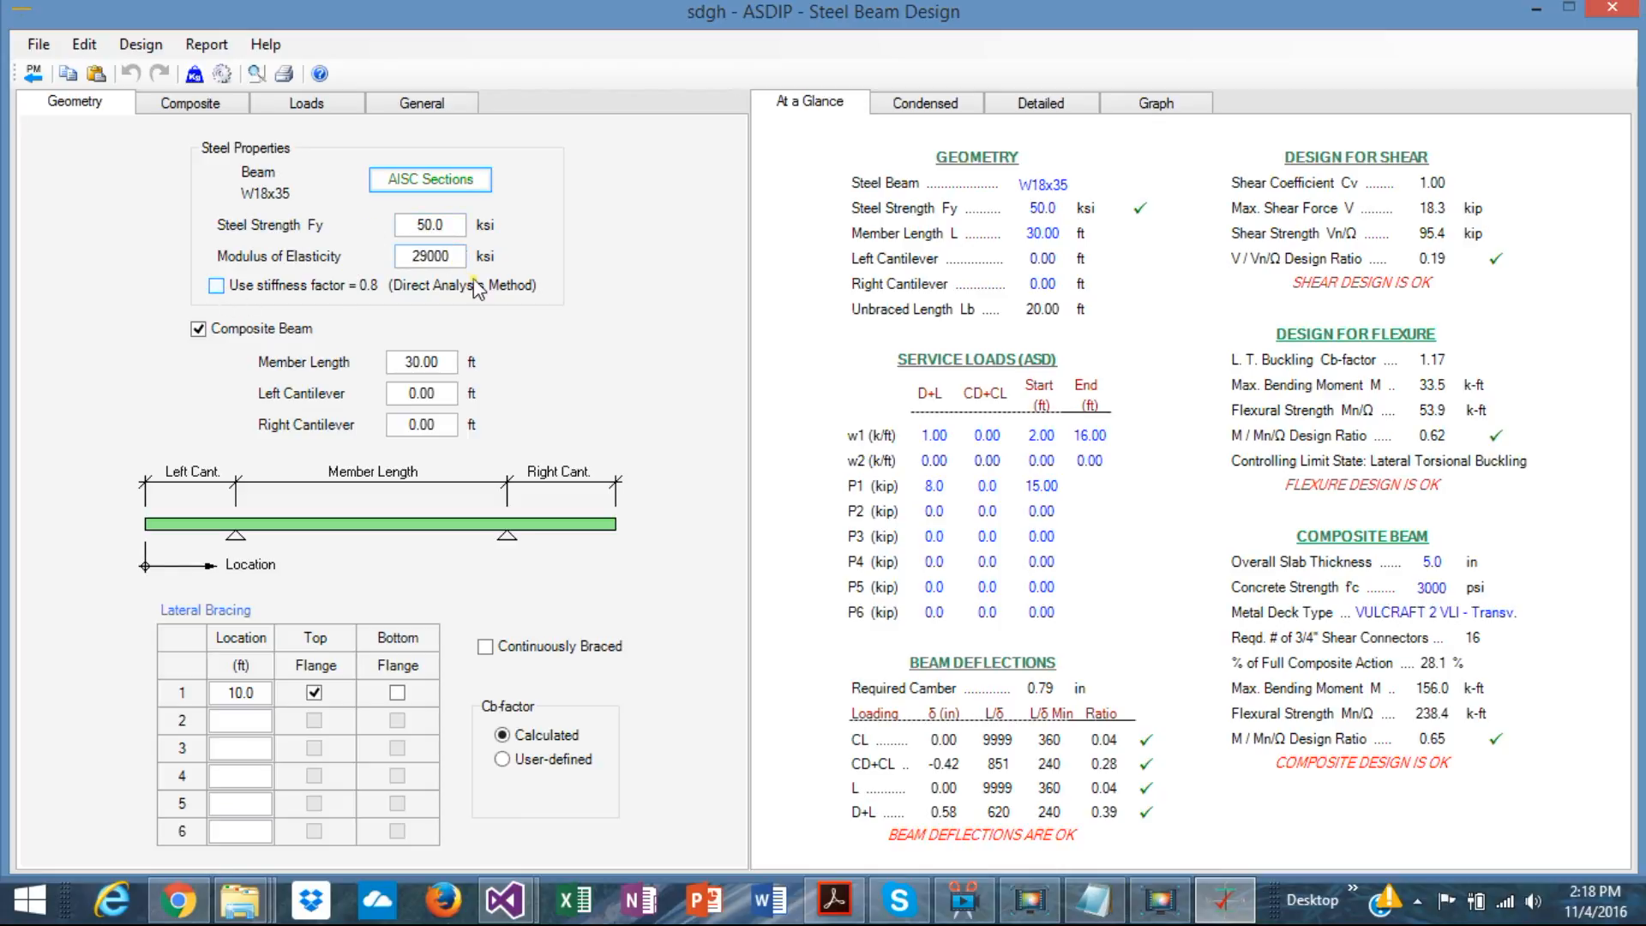
Step: Toggle the Composite Beam option off and back on, and display the beam's shear and moment diagrams
click(198, 329)
click(198, 330)
click(1163, 105)
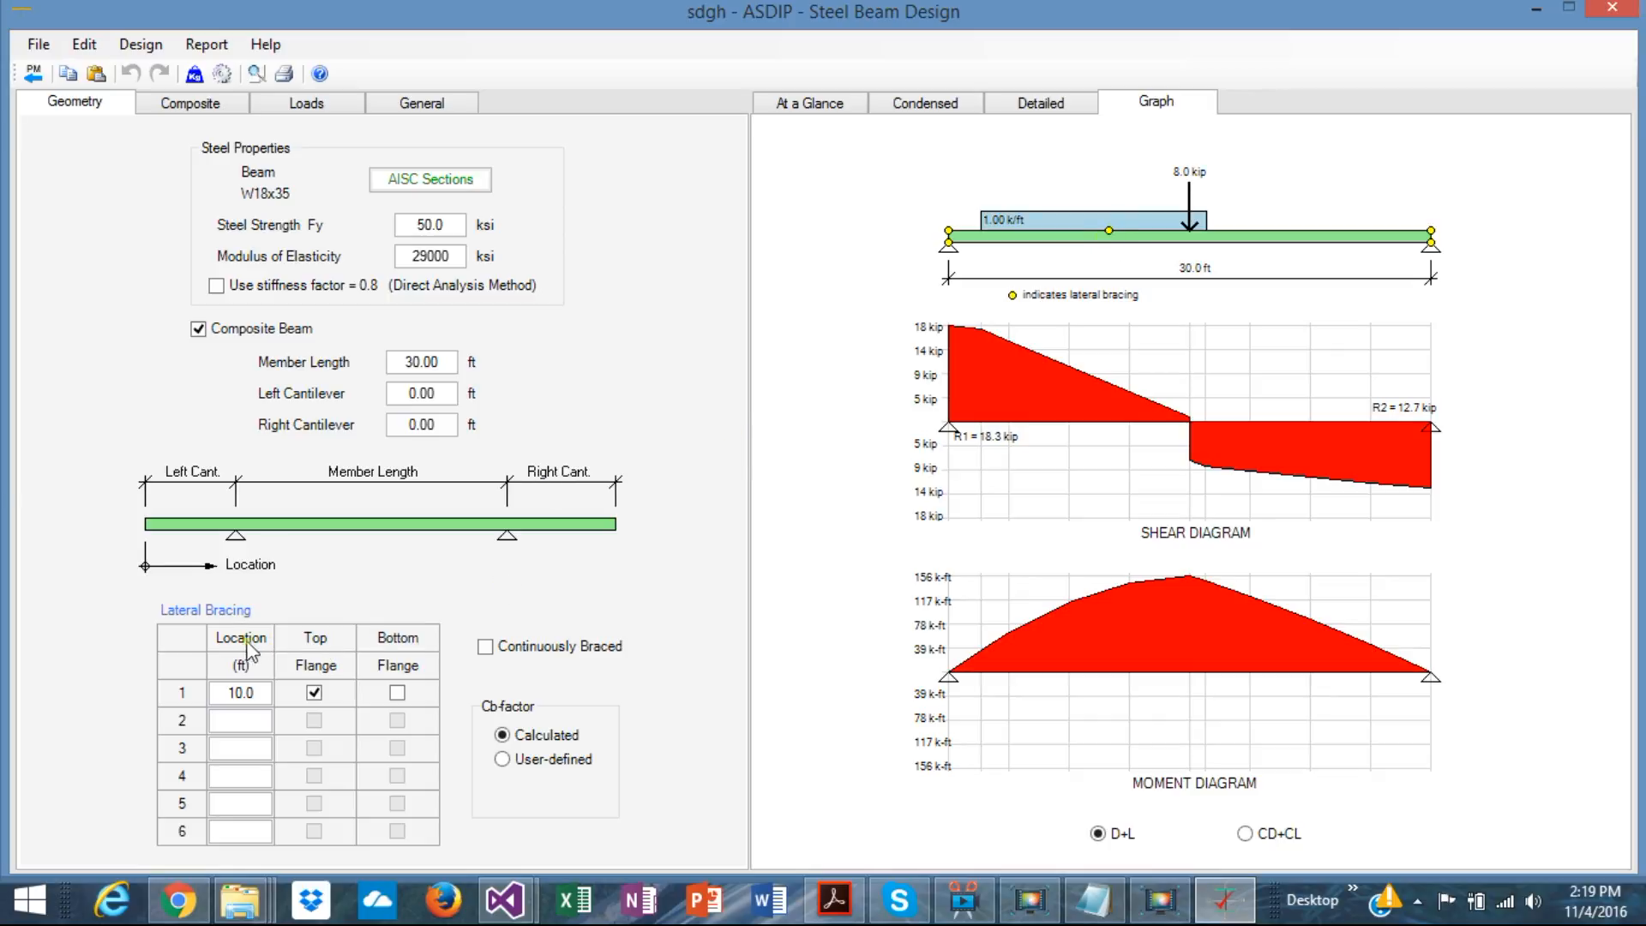
Step: Look over the beam's lateral bracing location, its composite slab, deck and stud inputs, and its uniform and concentrated loads
click(245, 692)
click(193, 107)
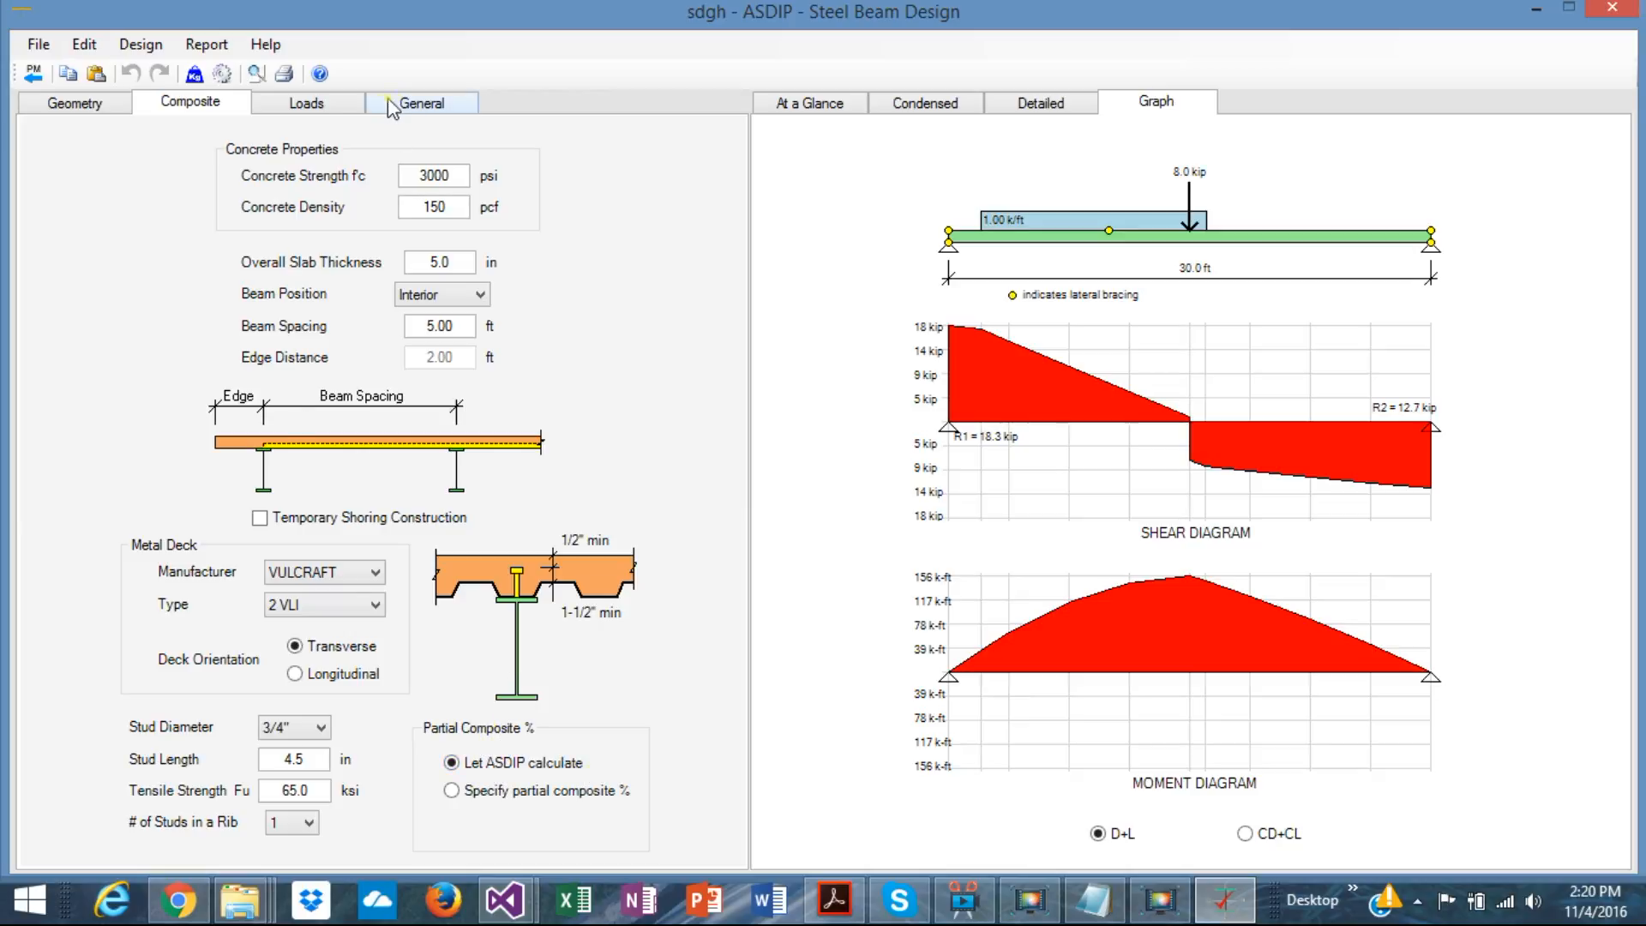
click(306, 104)
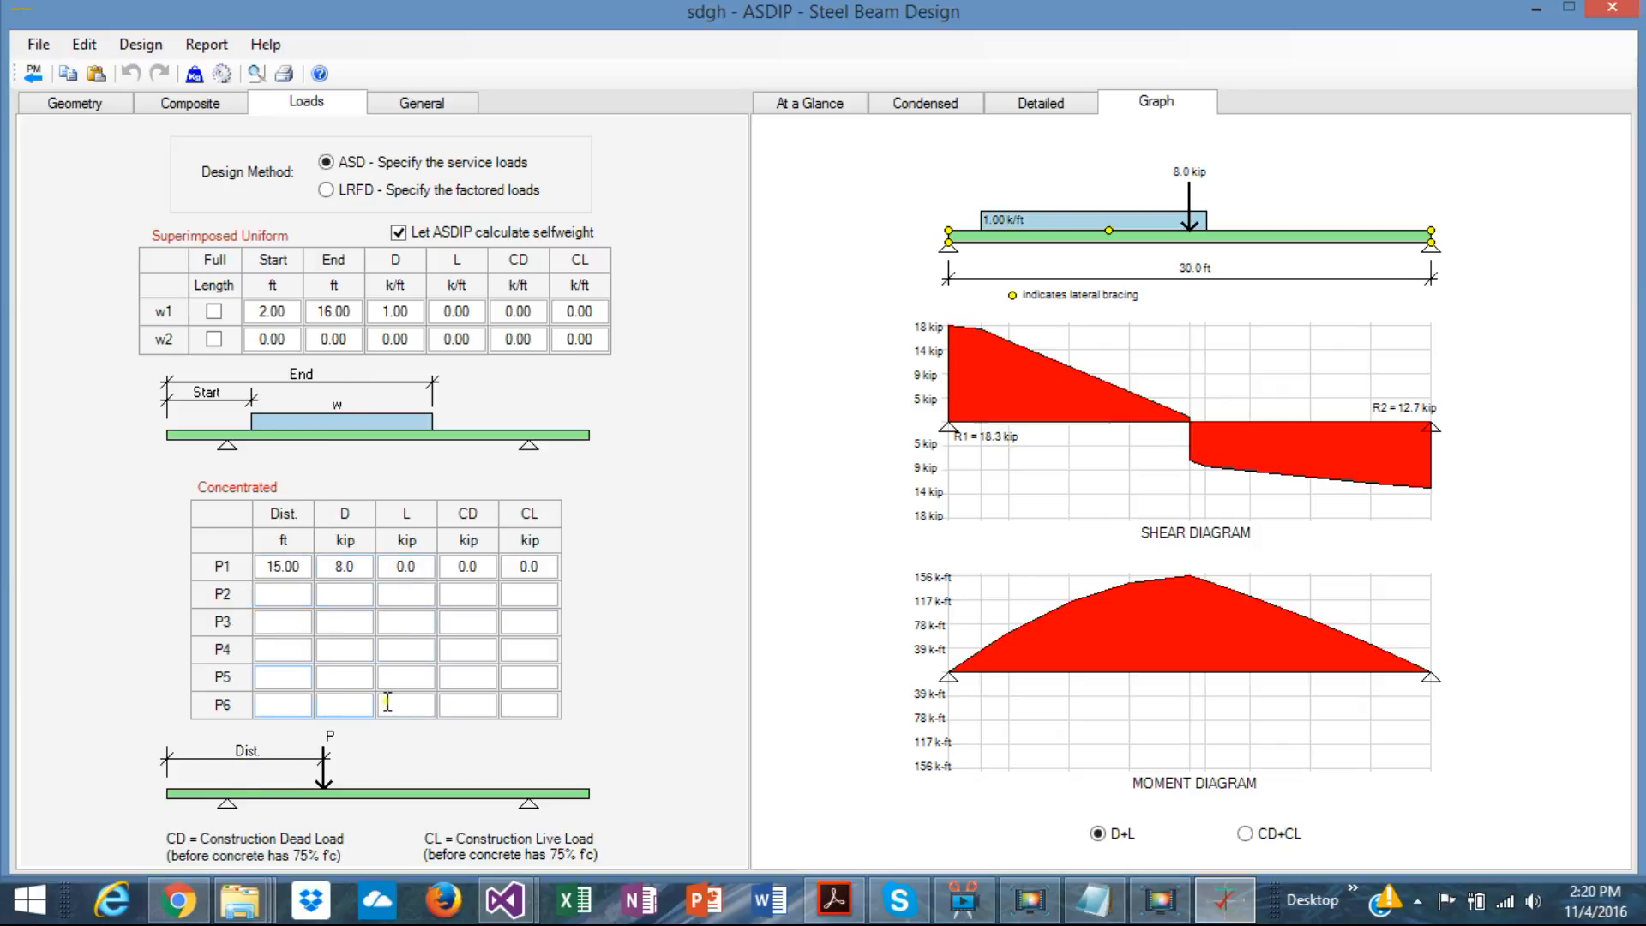
Step: Review the beam's at-a-glance summary and its condensed shear, flexure, shear connector and deflection results
click(797, 104)
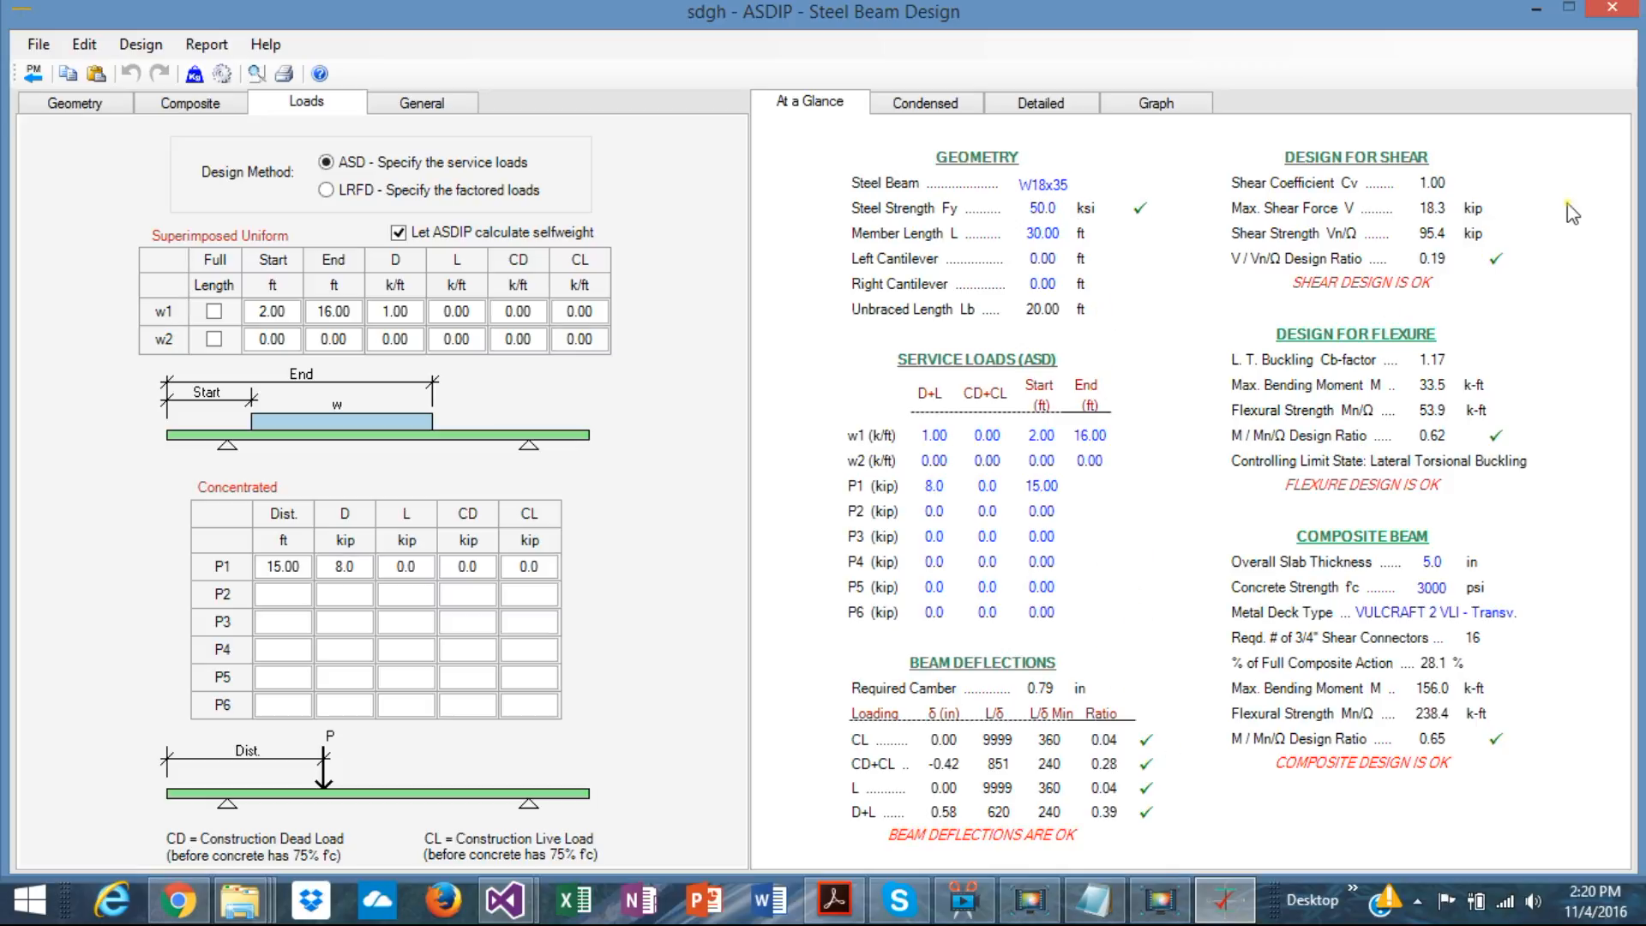
click(939, 108)
scroll(1181, 482, down, 7)
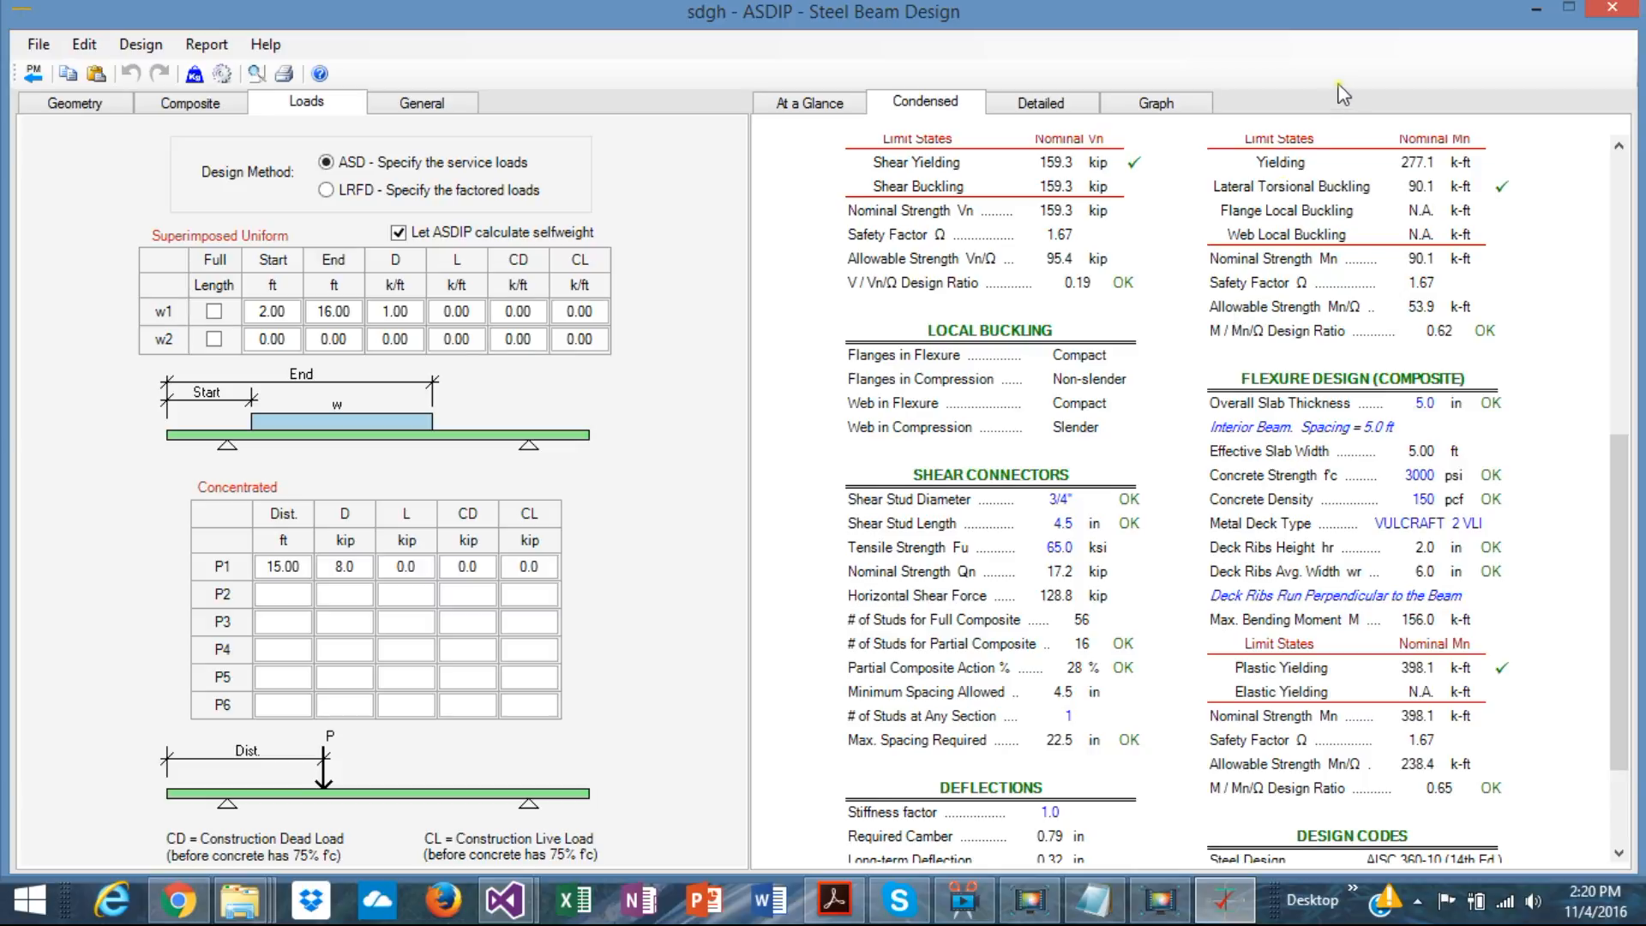
scroll(1309, 232, up, 3)
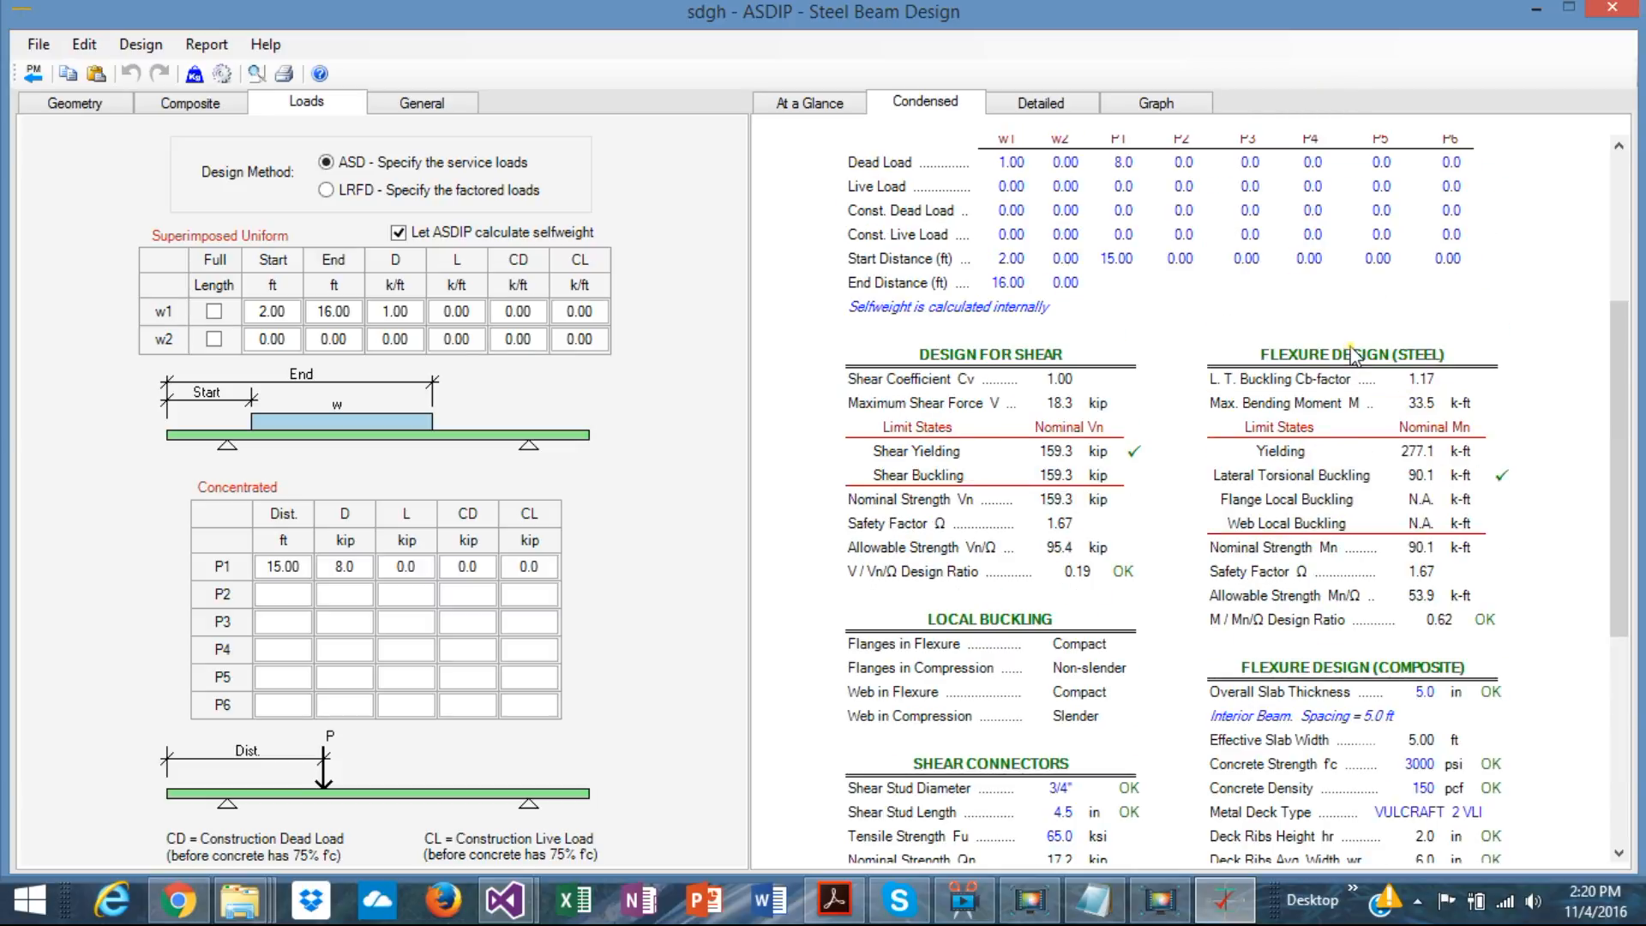
scroll(1300, 364, down, 3)
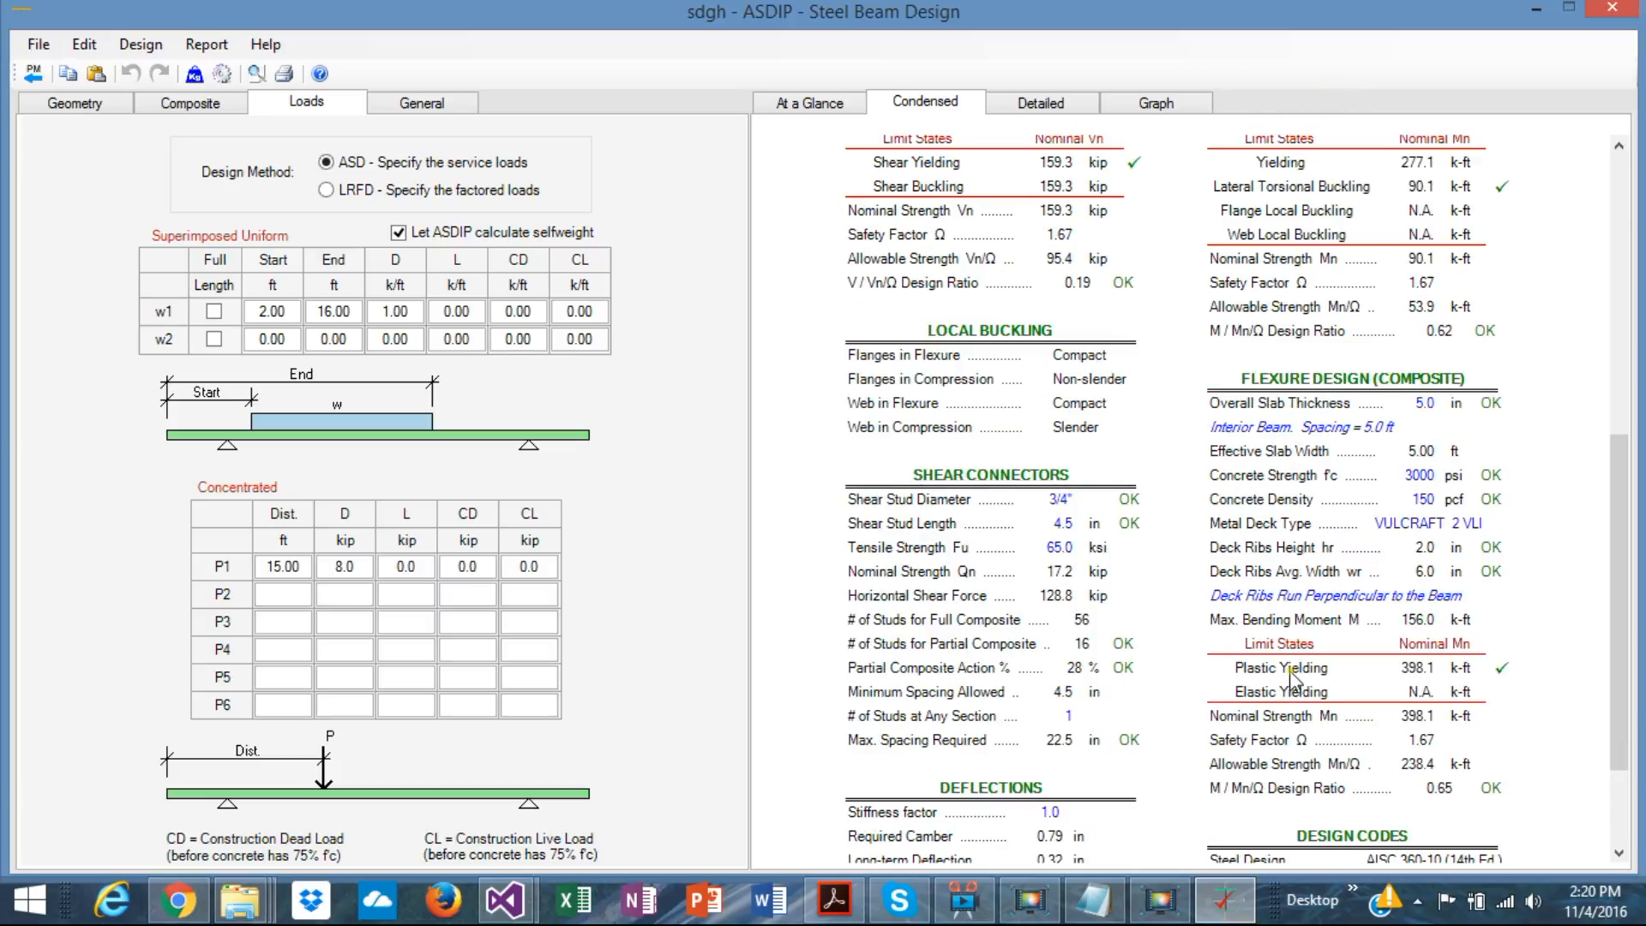
scroll(1289, 674, down, 2)
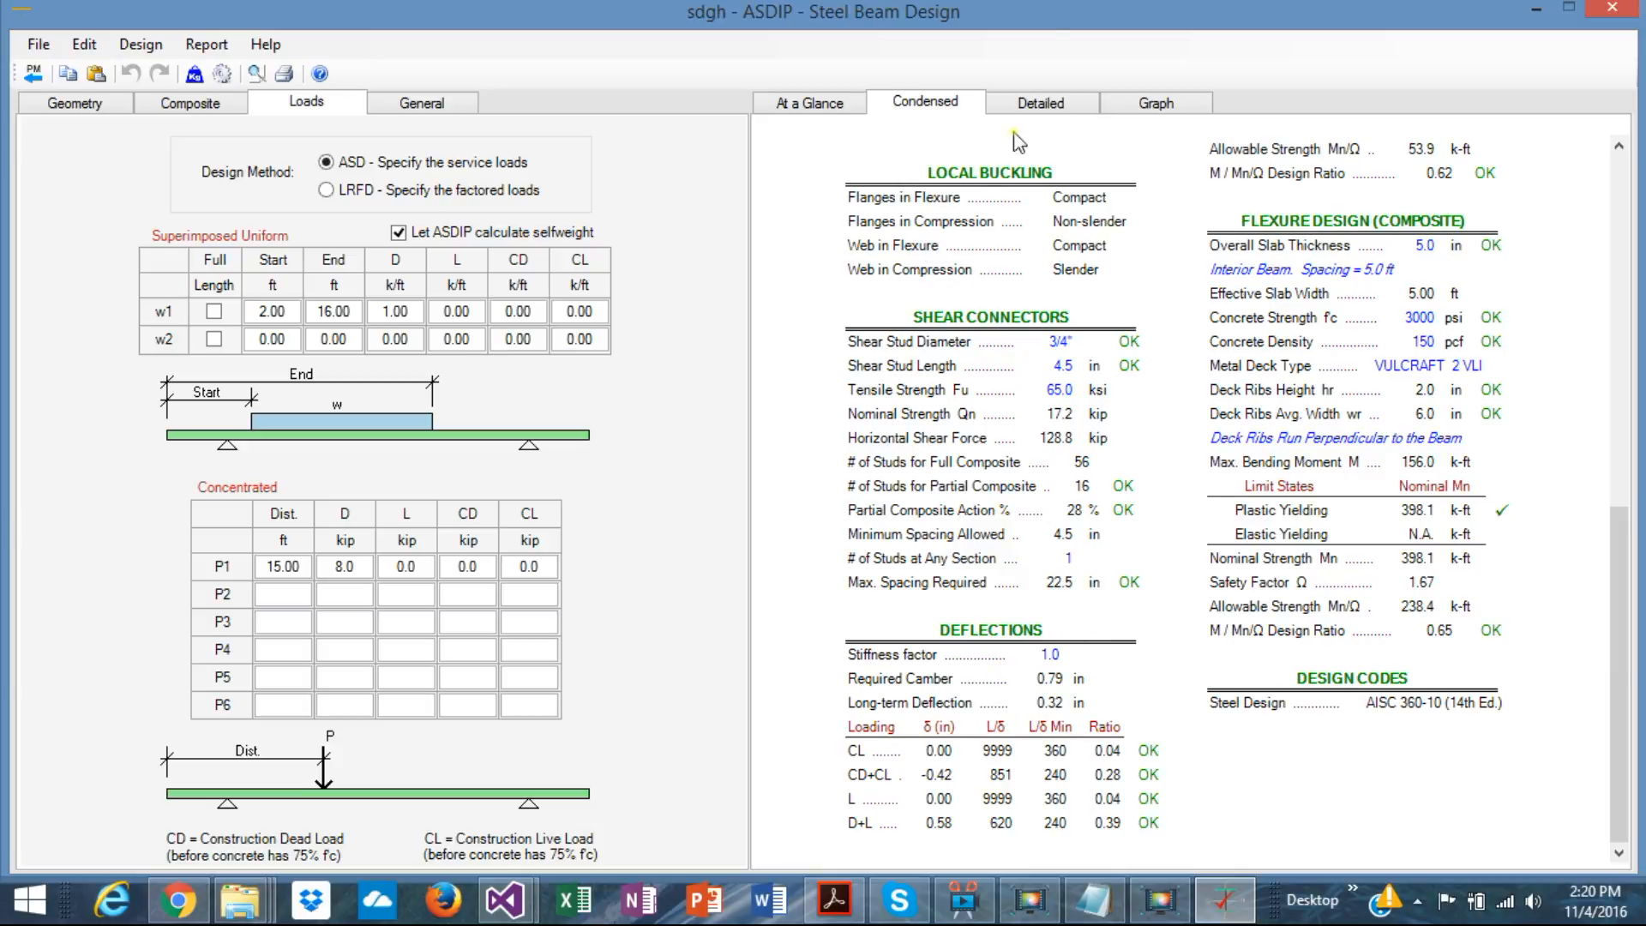
Step: Read through the beam's detailed shear, flexure, composite and deflection calculations, and return to the shear and moment diagrams
click(1028, 107)
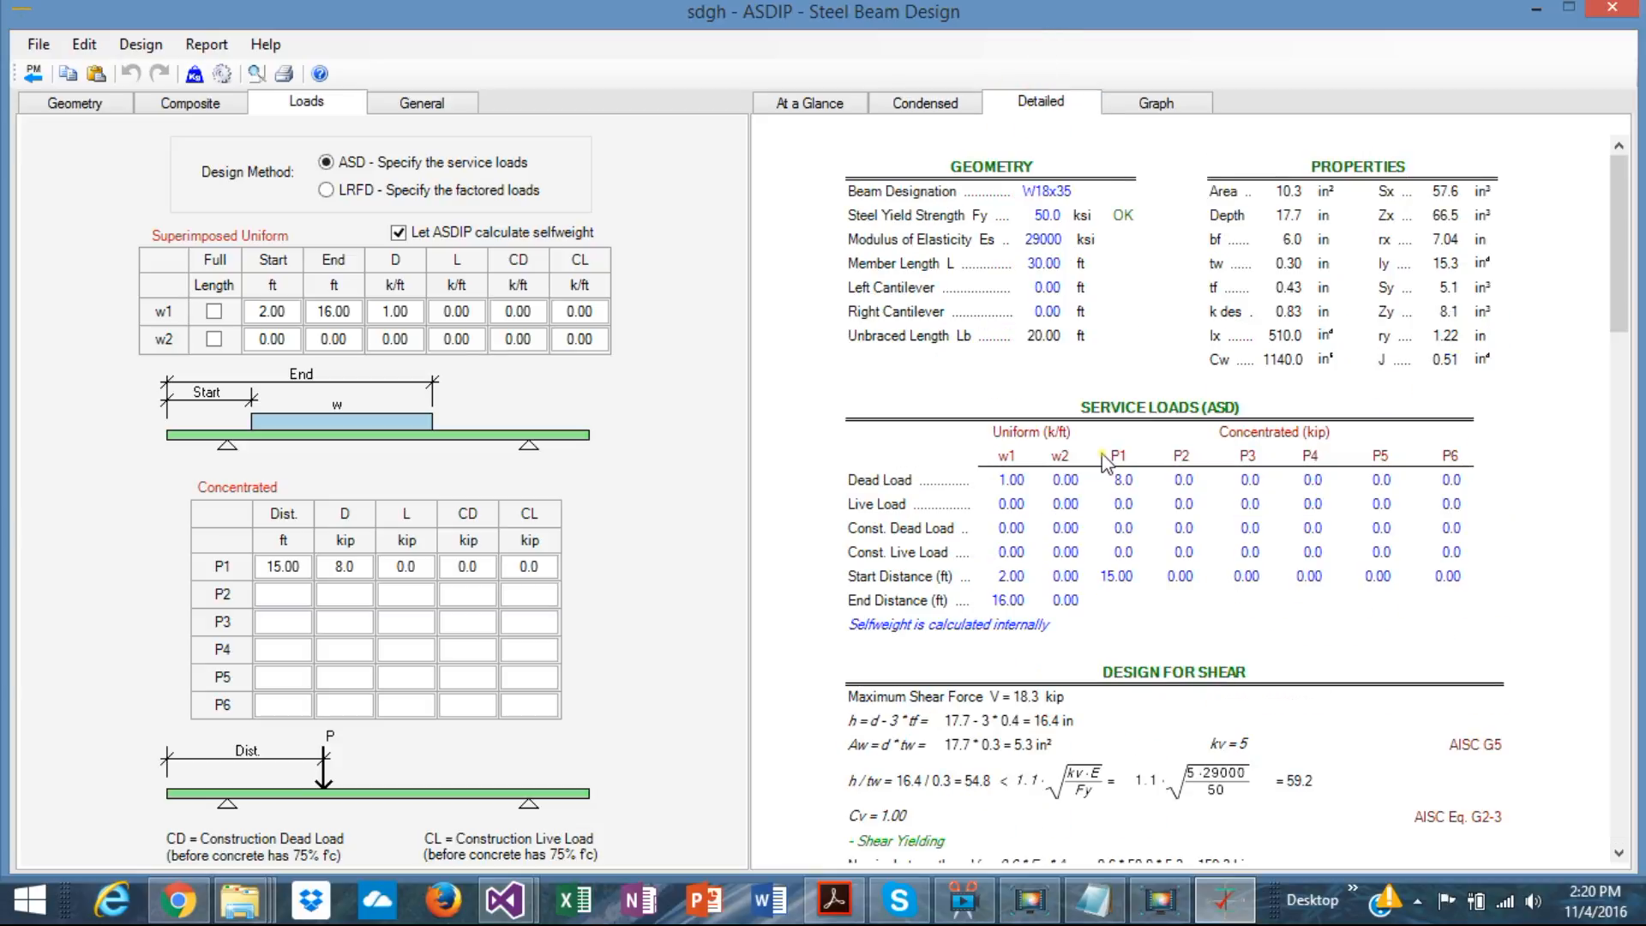
scroll(1088, 429, down, 6)
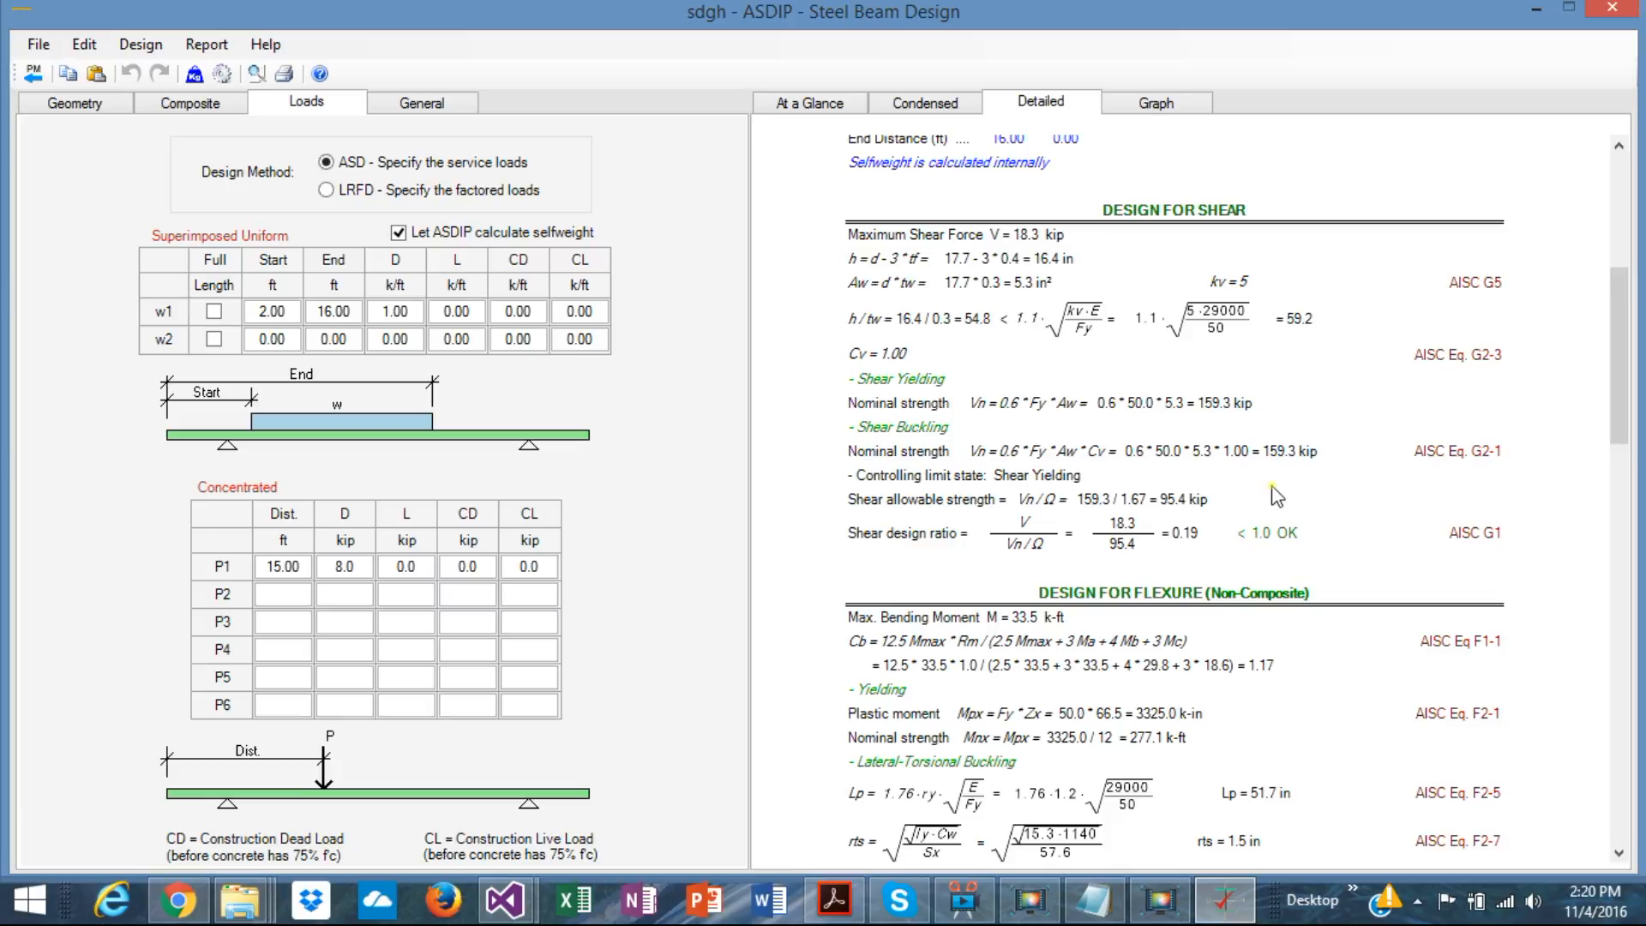
scroll(1277, 495, down, 10)
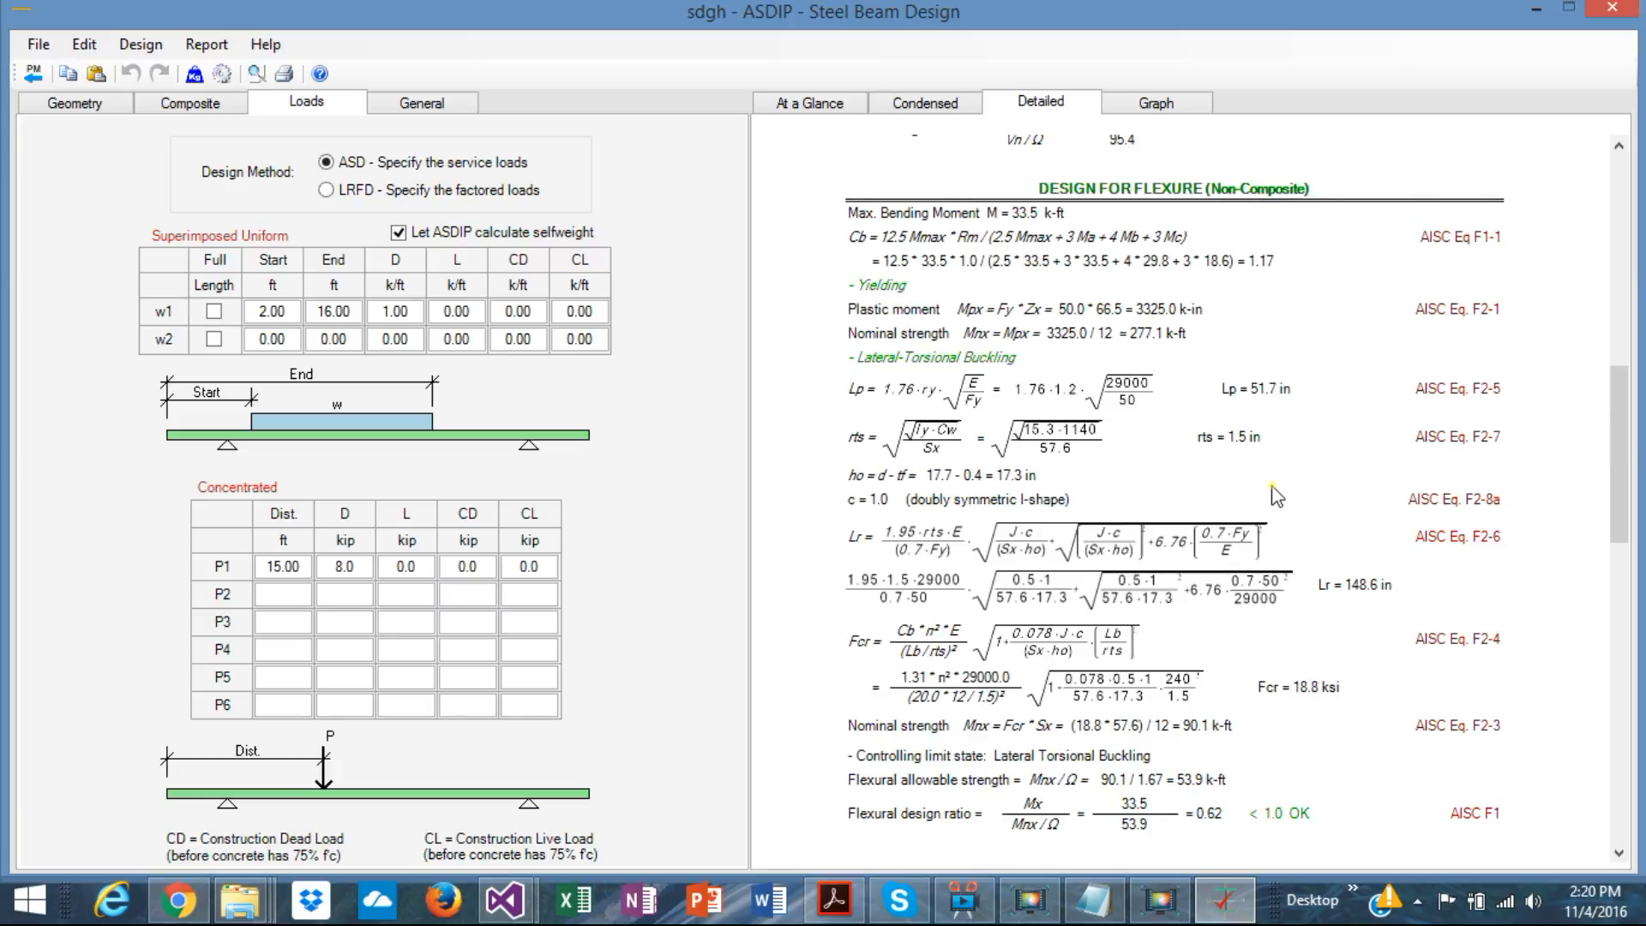
scroll(1277, 496, down, 5)
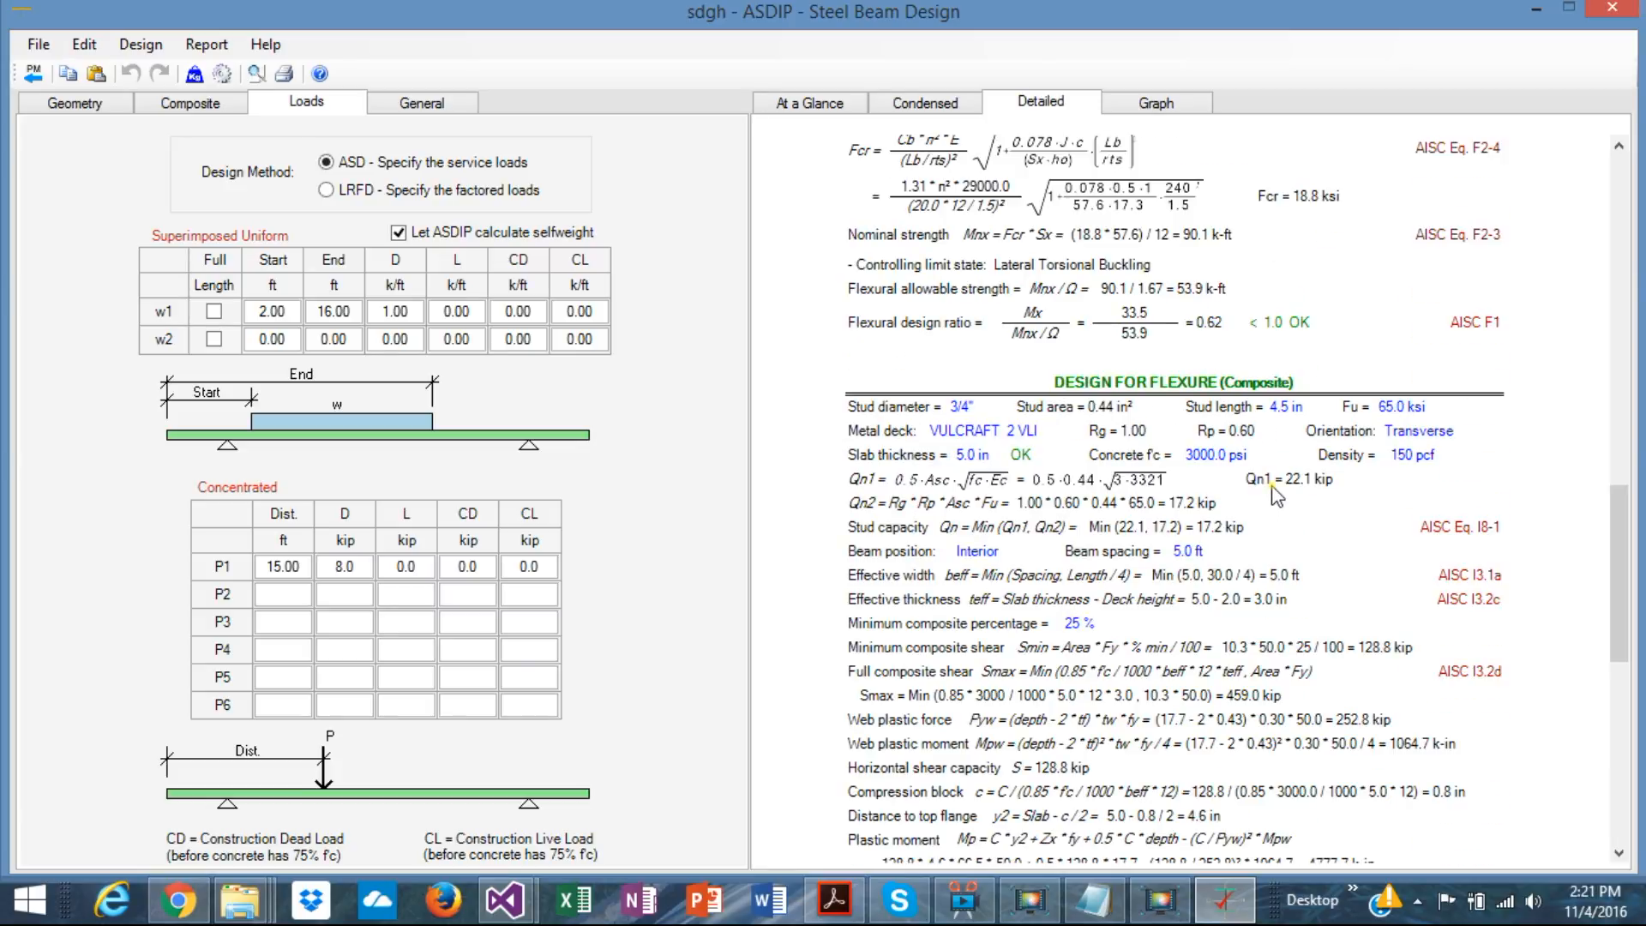
scroll(1282, 518, down, 5)
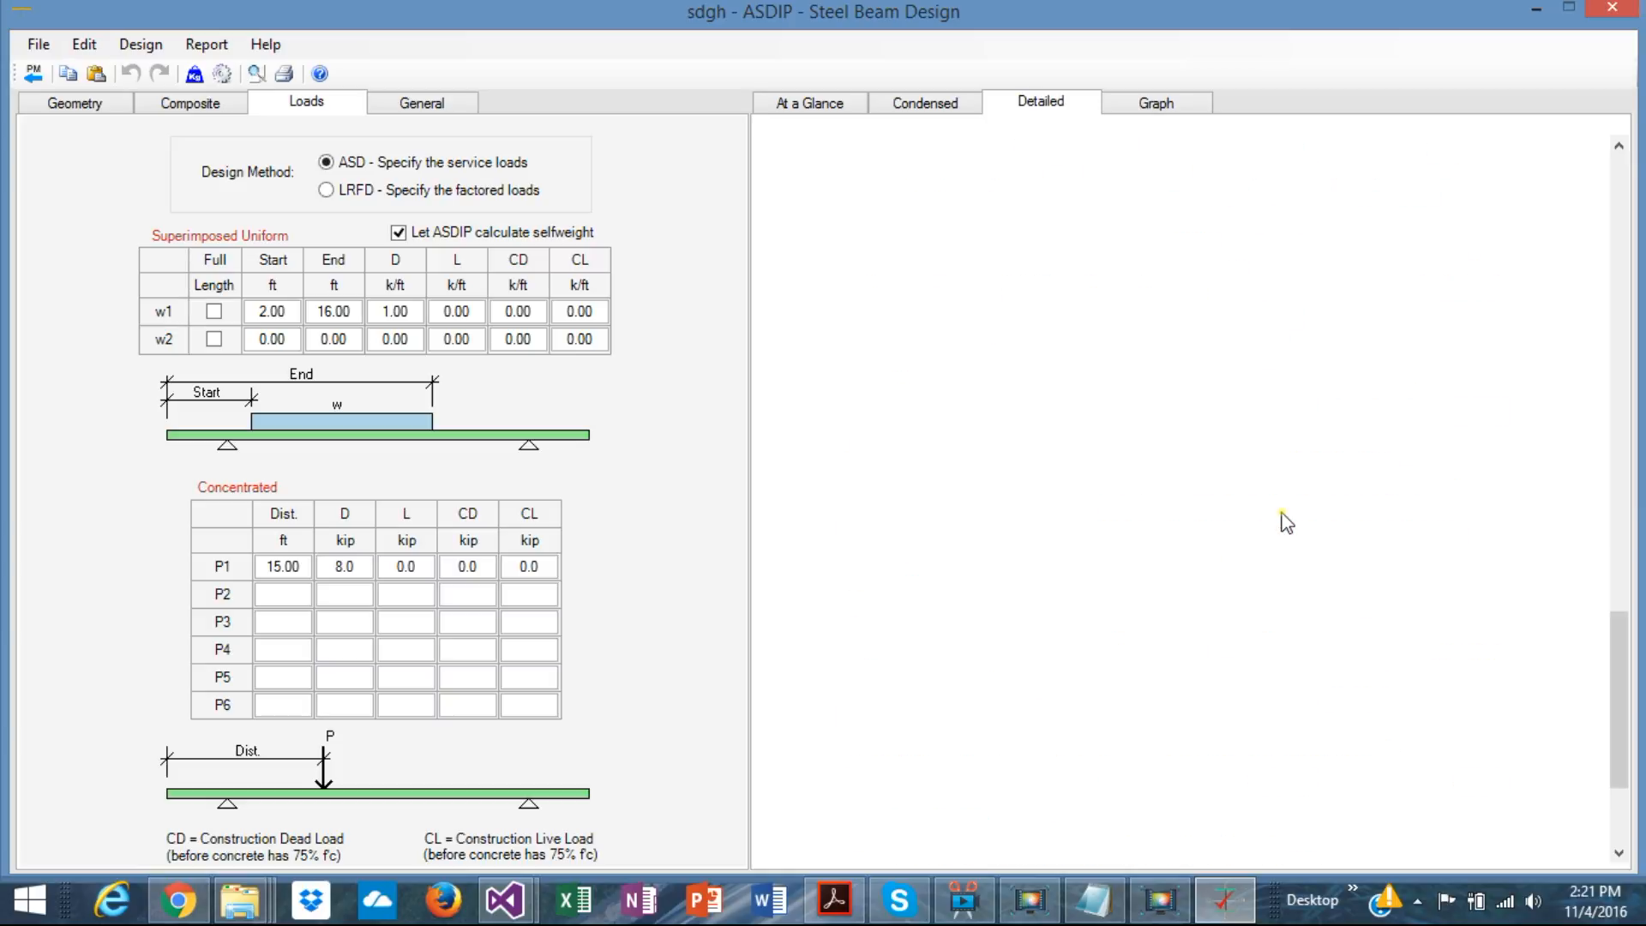
scroll(1282, 518, down, 3)
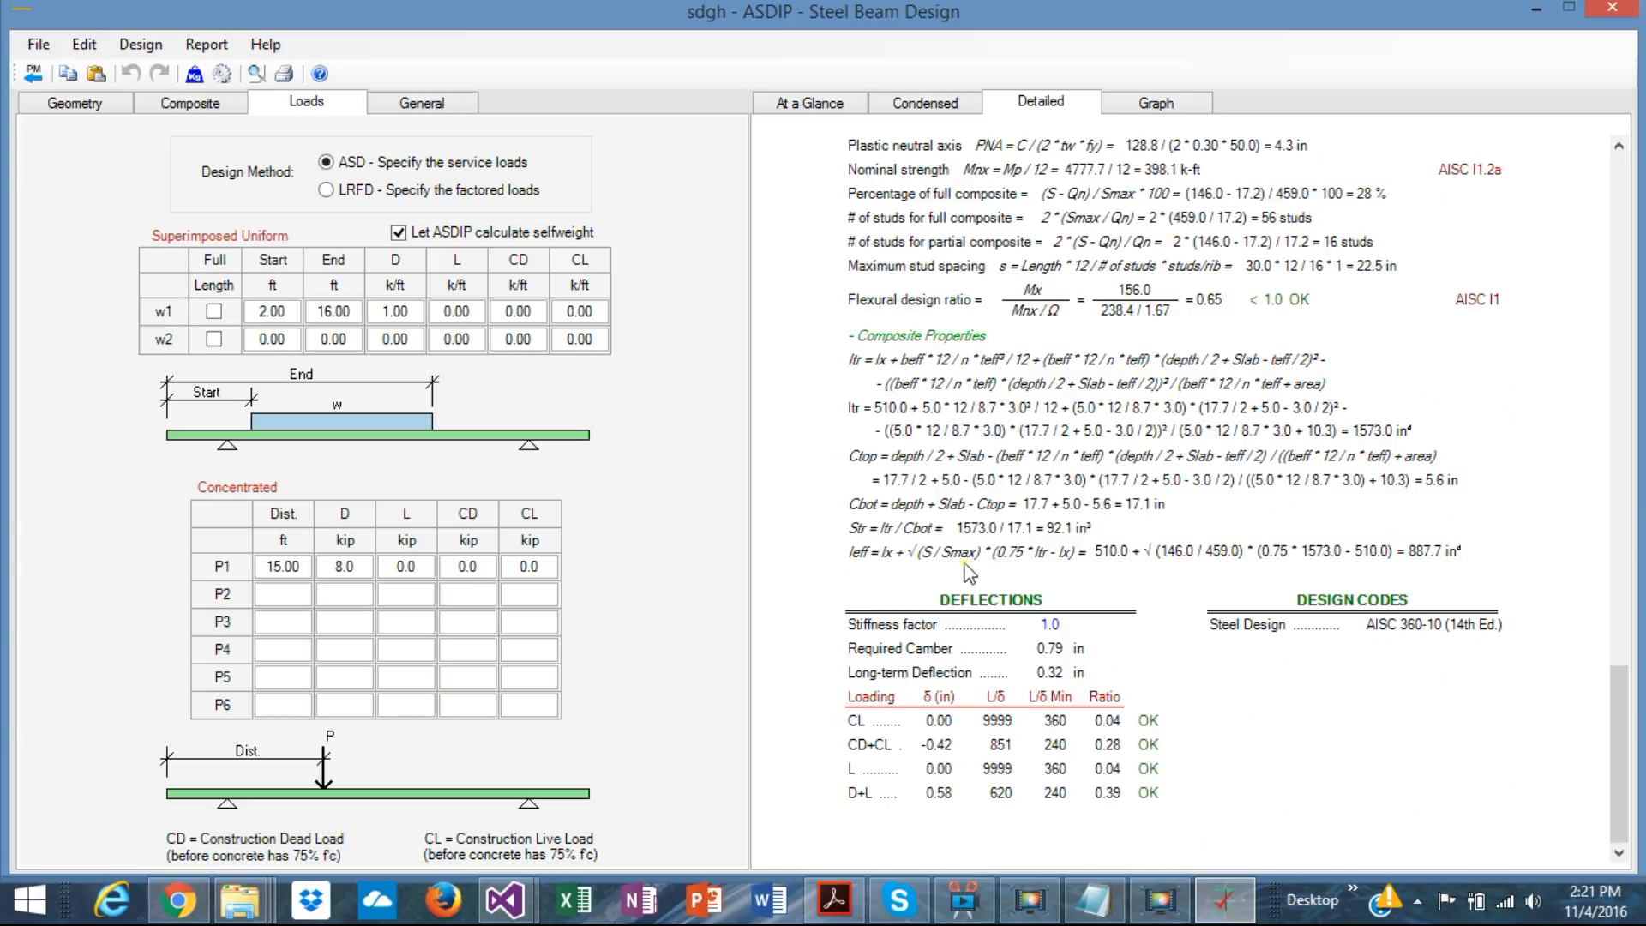
click(1156, 105)
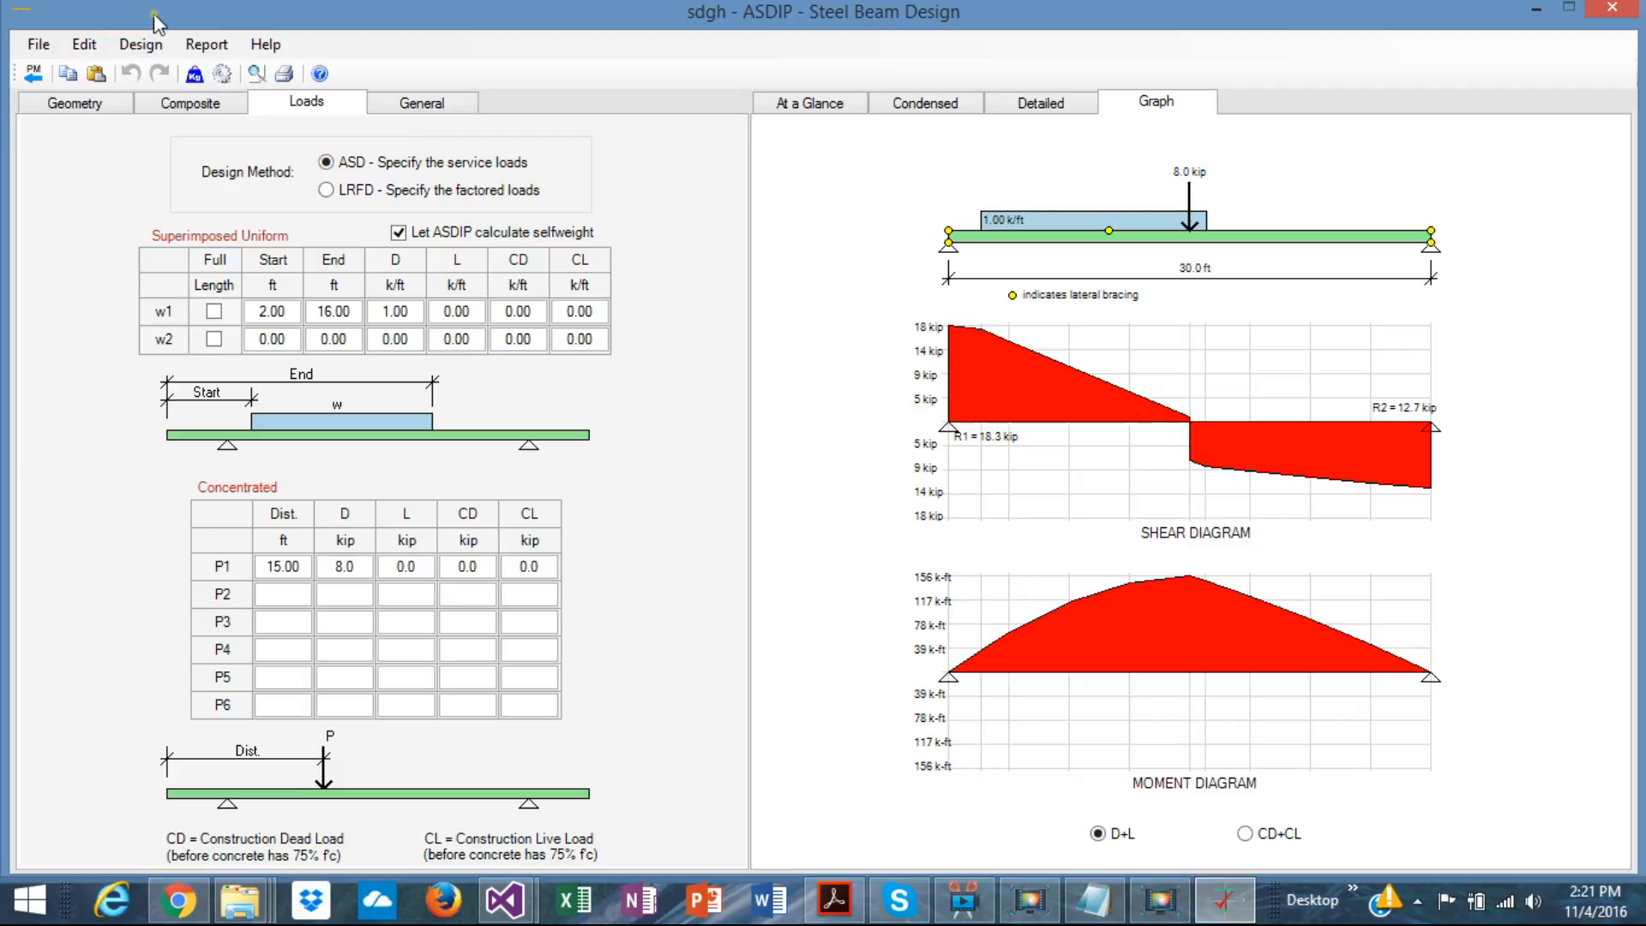
Step: Open a print preview of the steel beam's Detailed Report
click(206, 44)
click(240, 75)
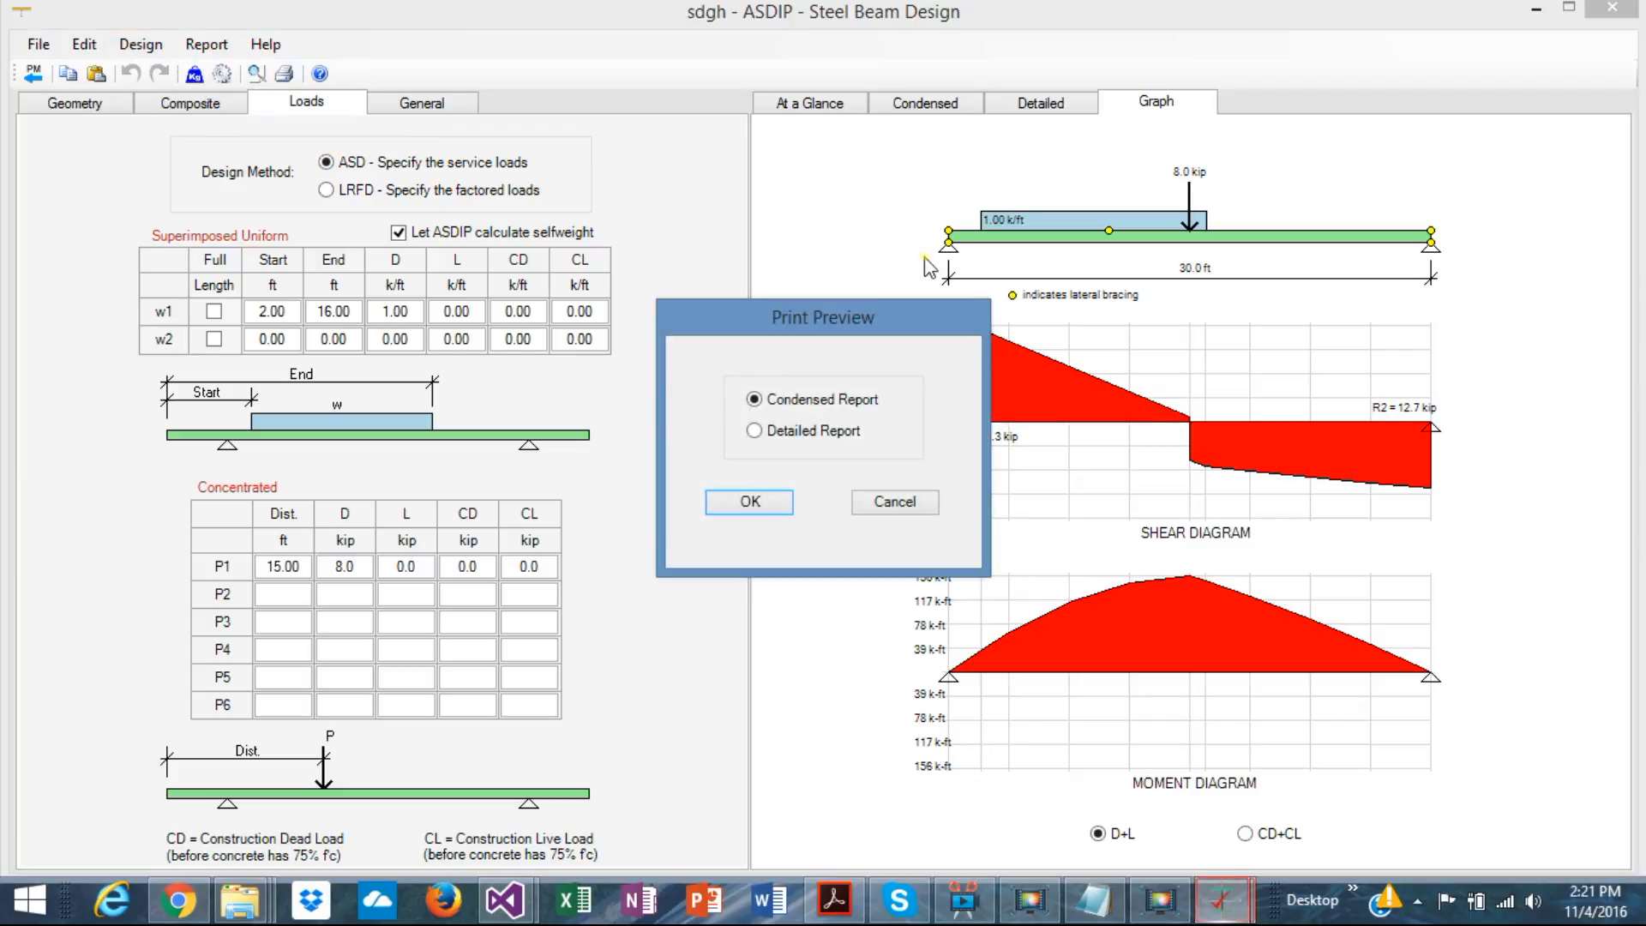
click(758, 430)
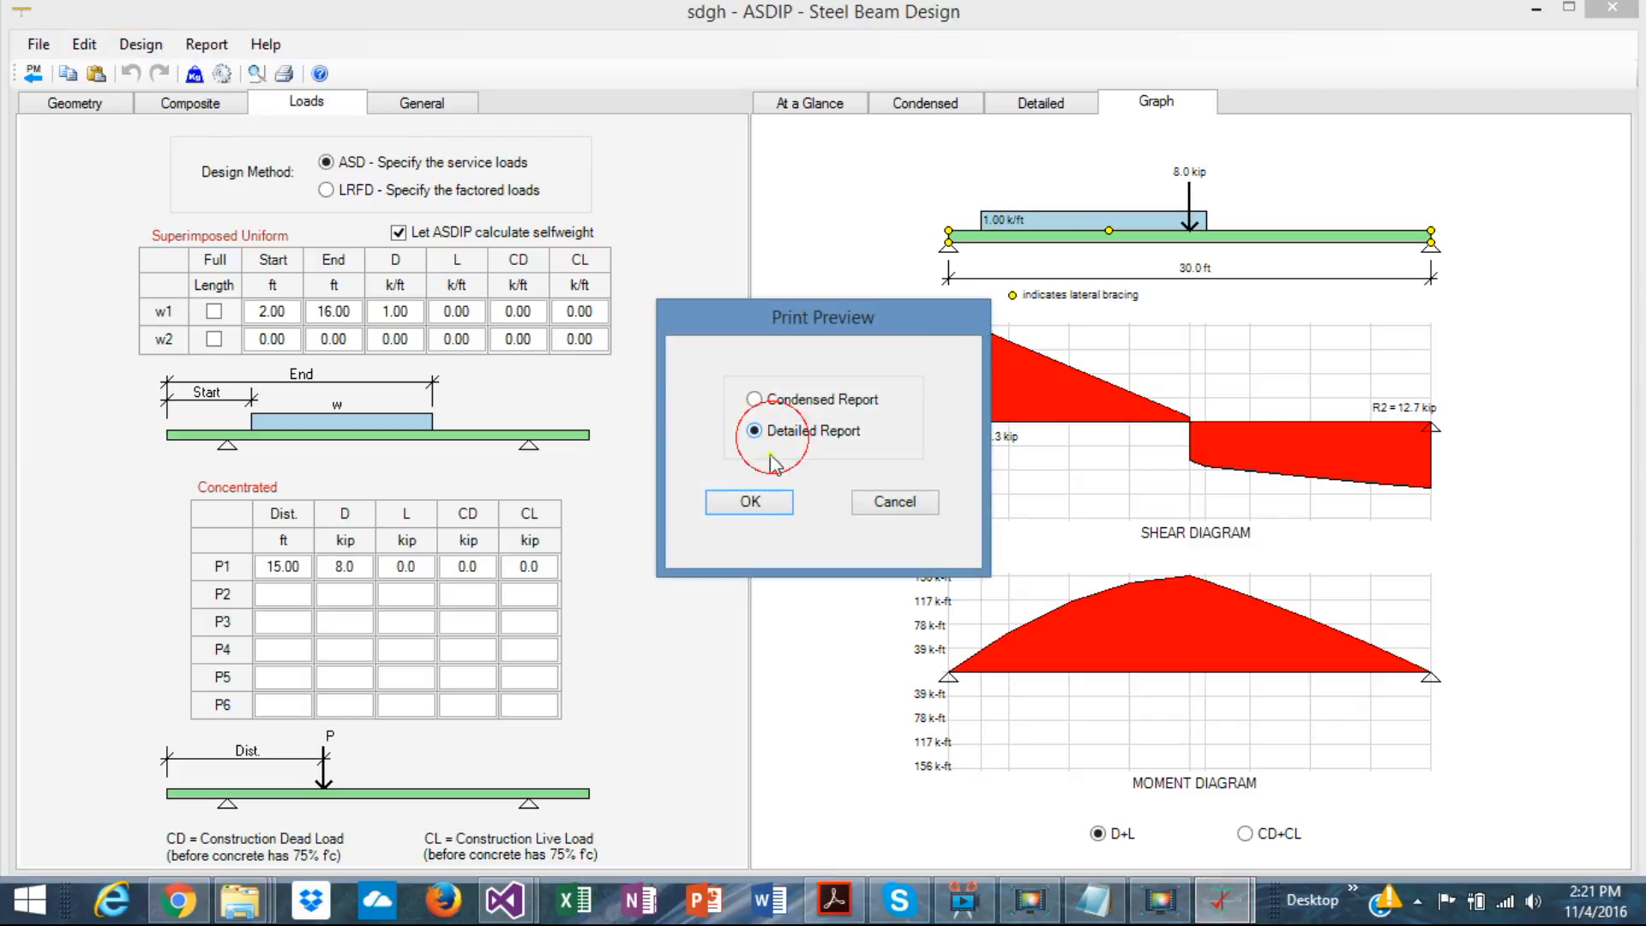
click(750, 501)
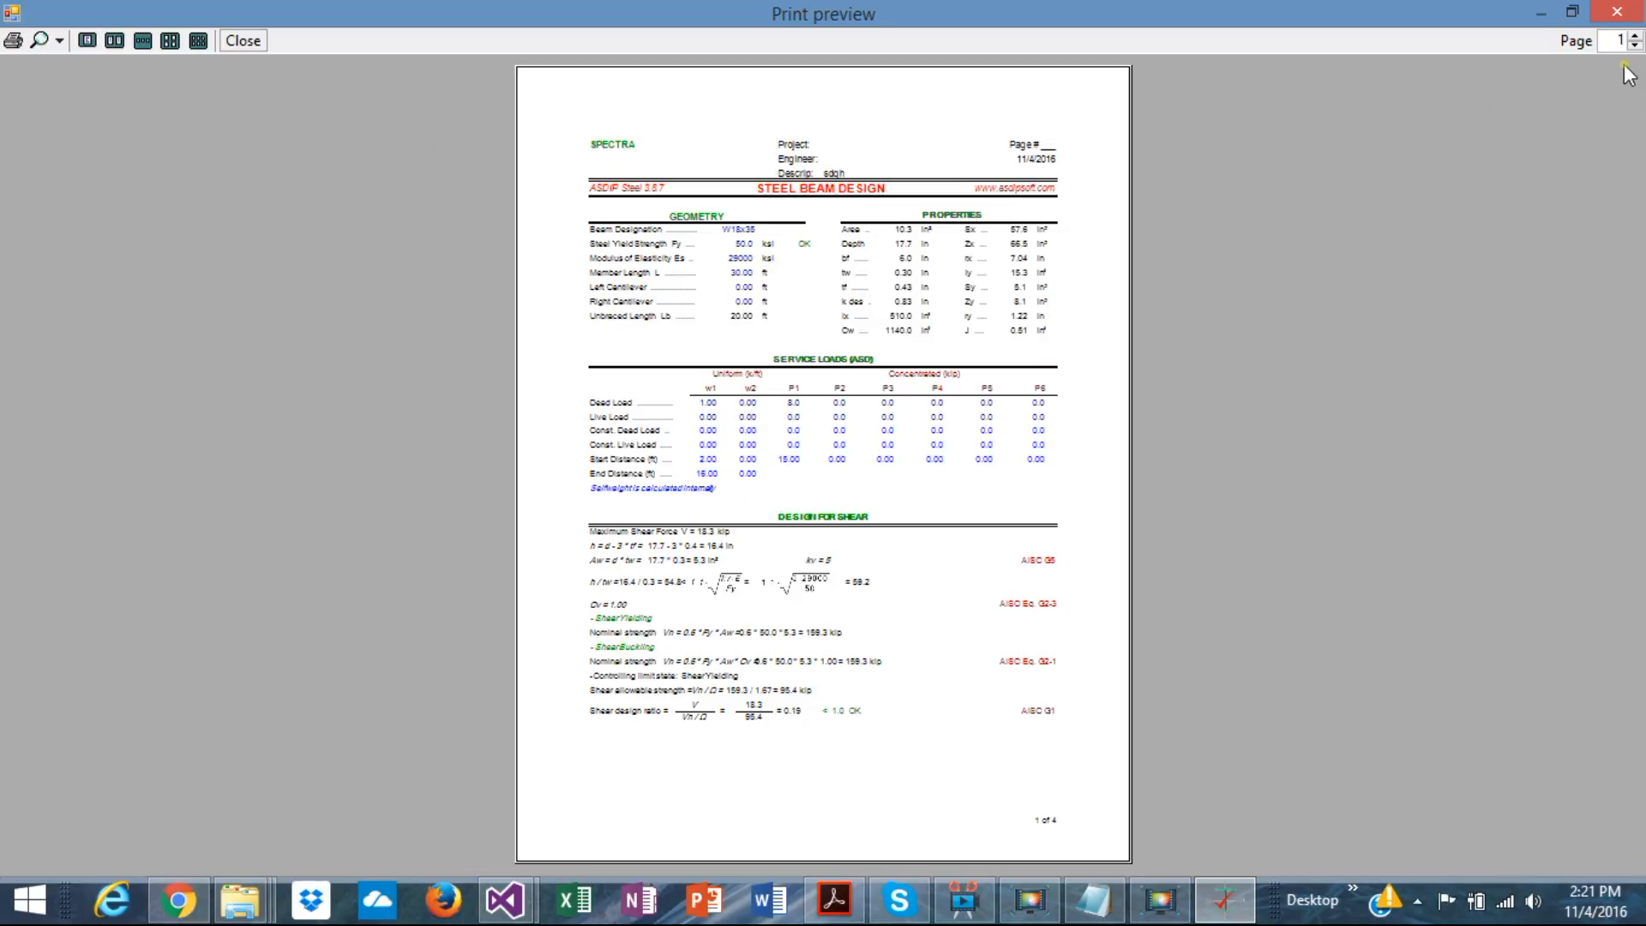
Step: Look through the beam report page by page and as a four-page overview, and return to the project manager
click(1635, 37)
click(1634, 37)
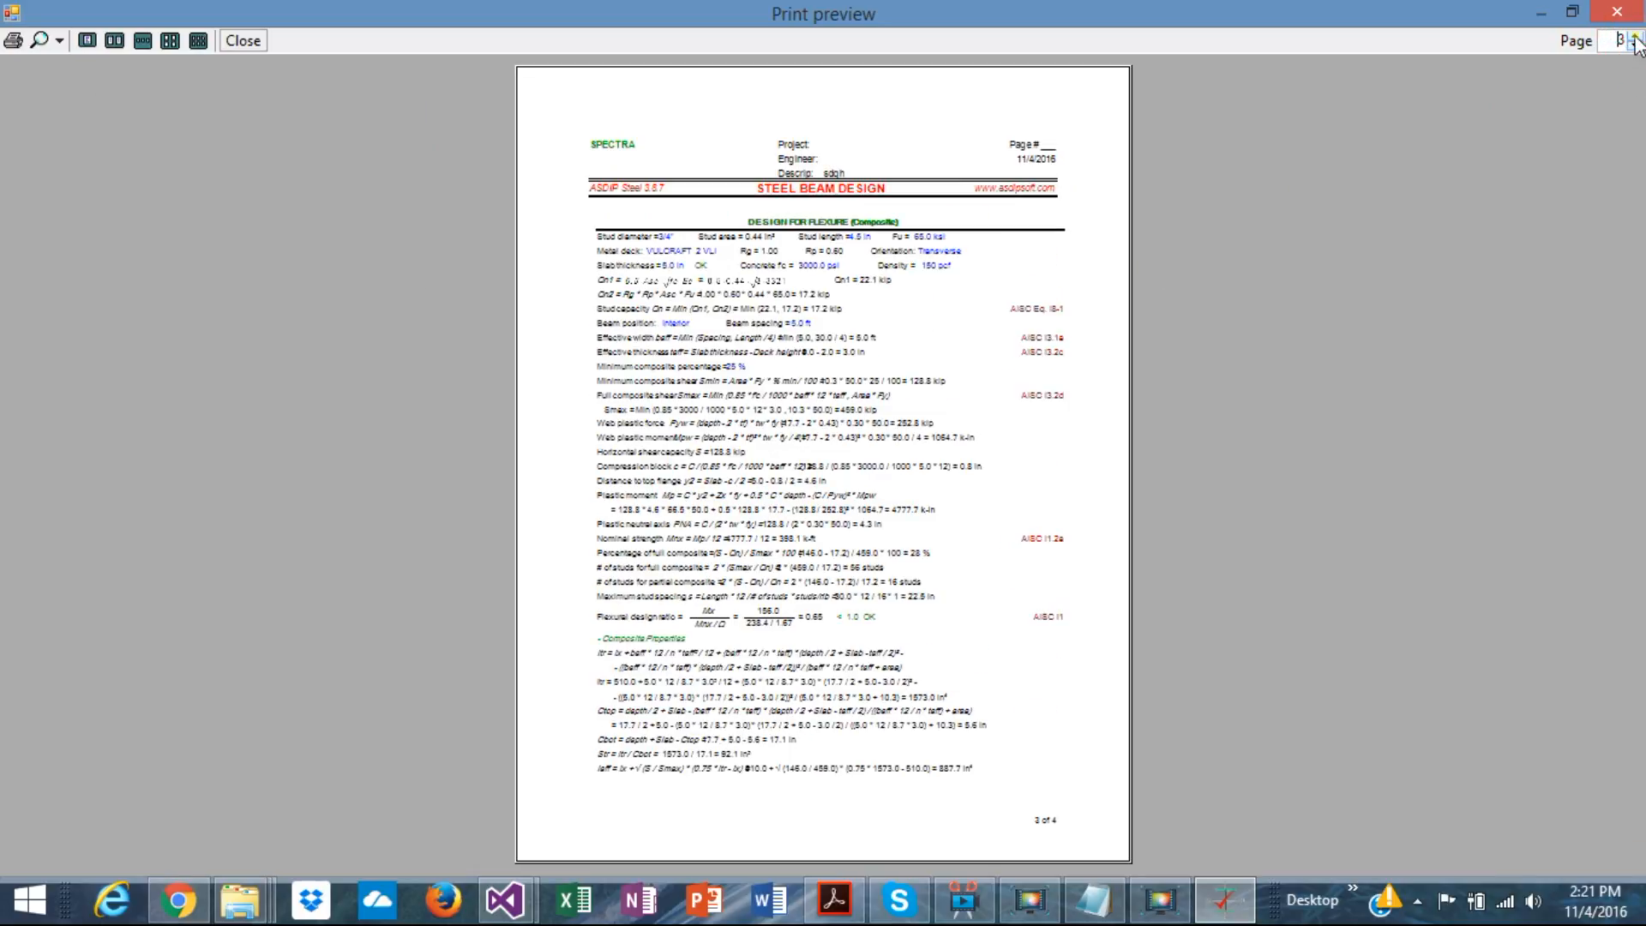
click(1635, 37)
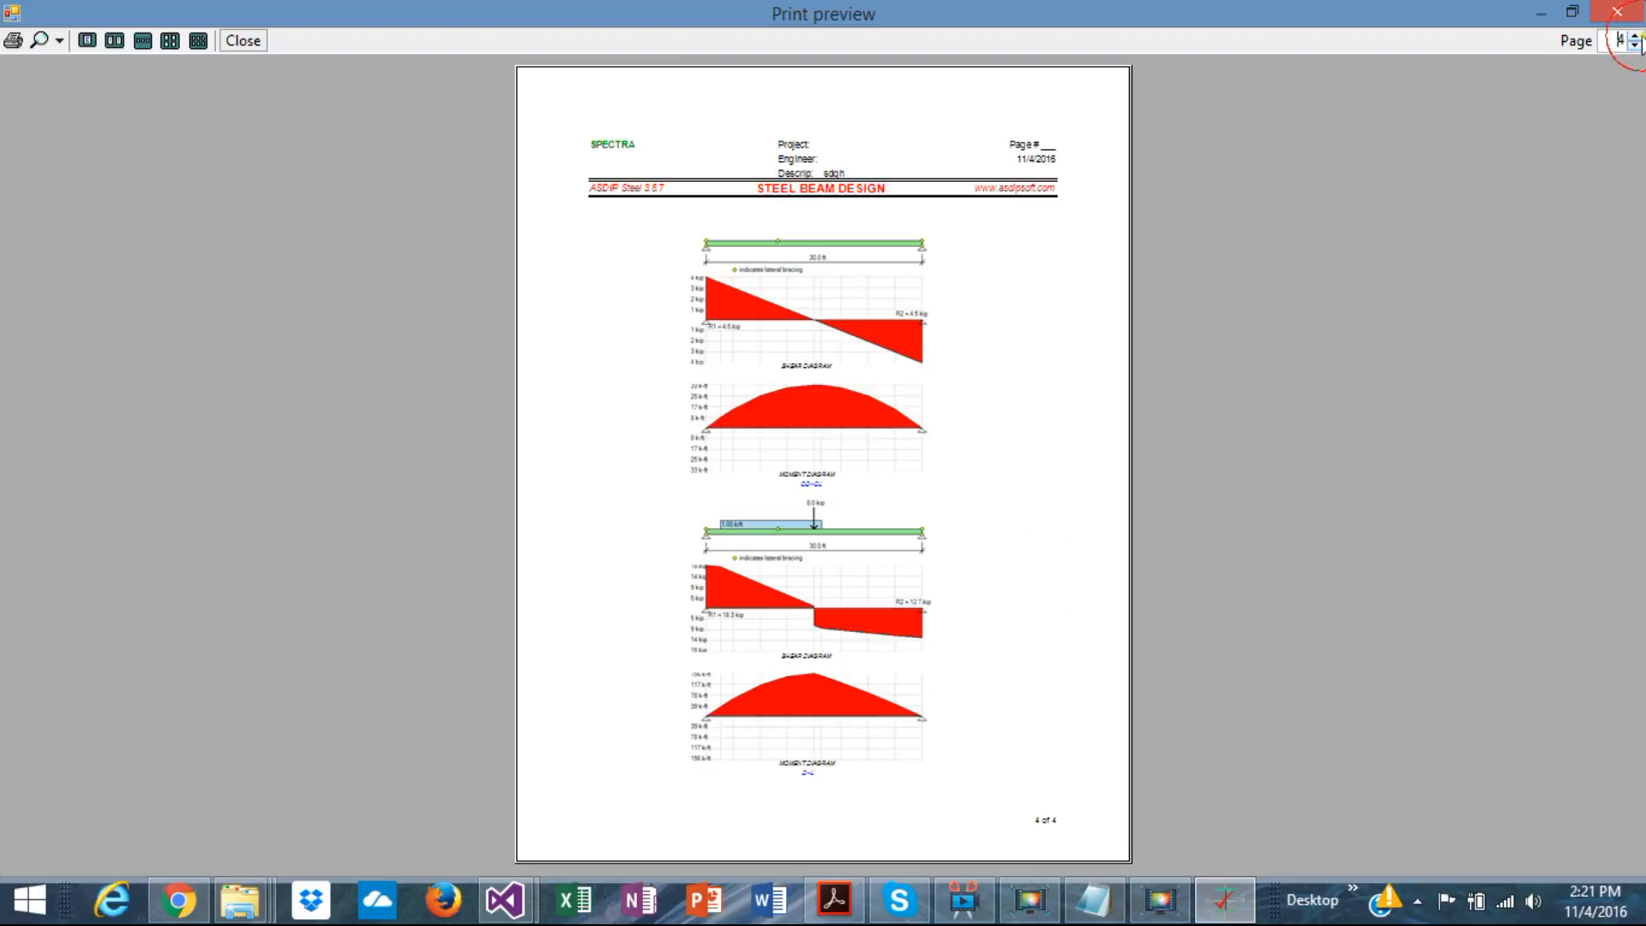
click(170, 41)
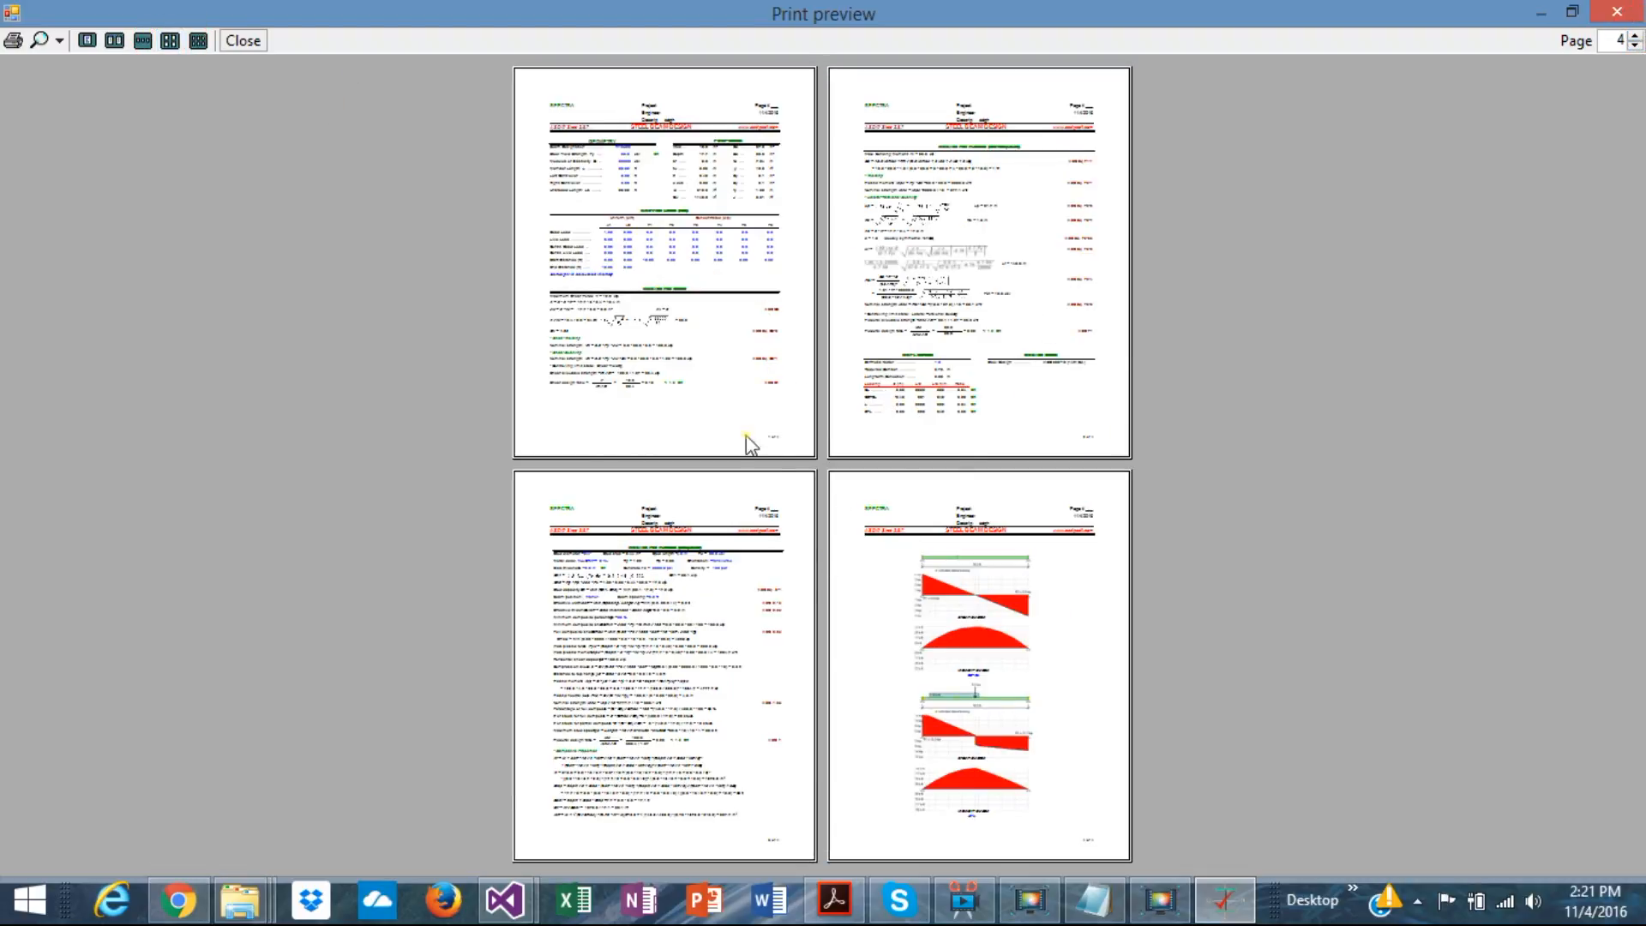
click(1615, 14)
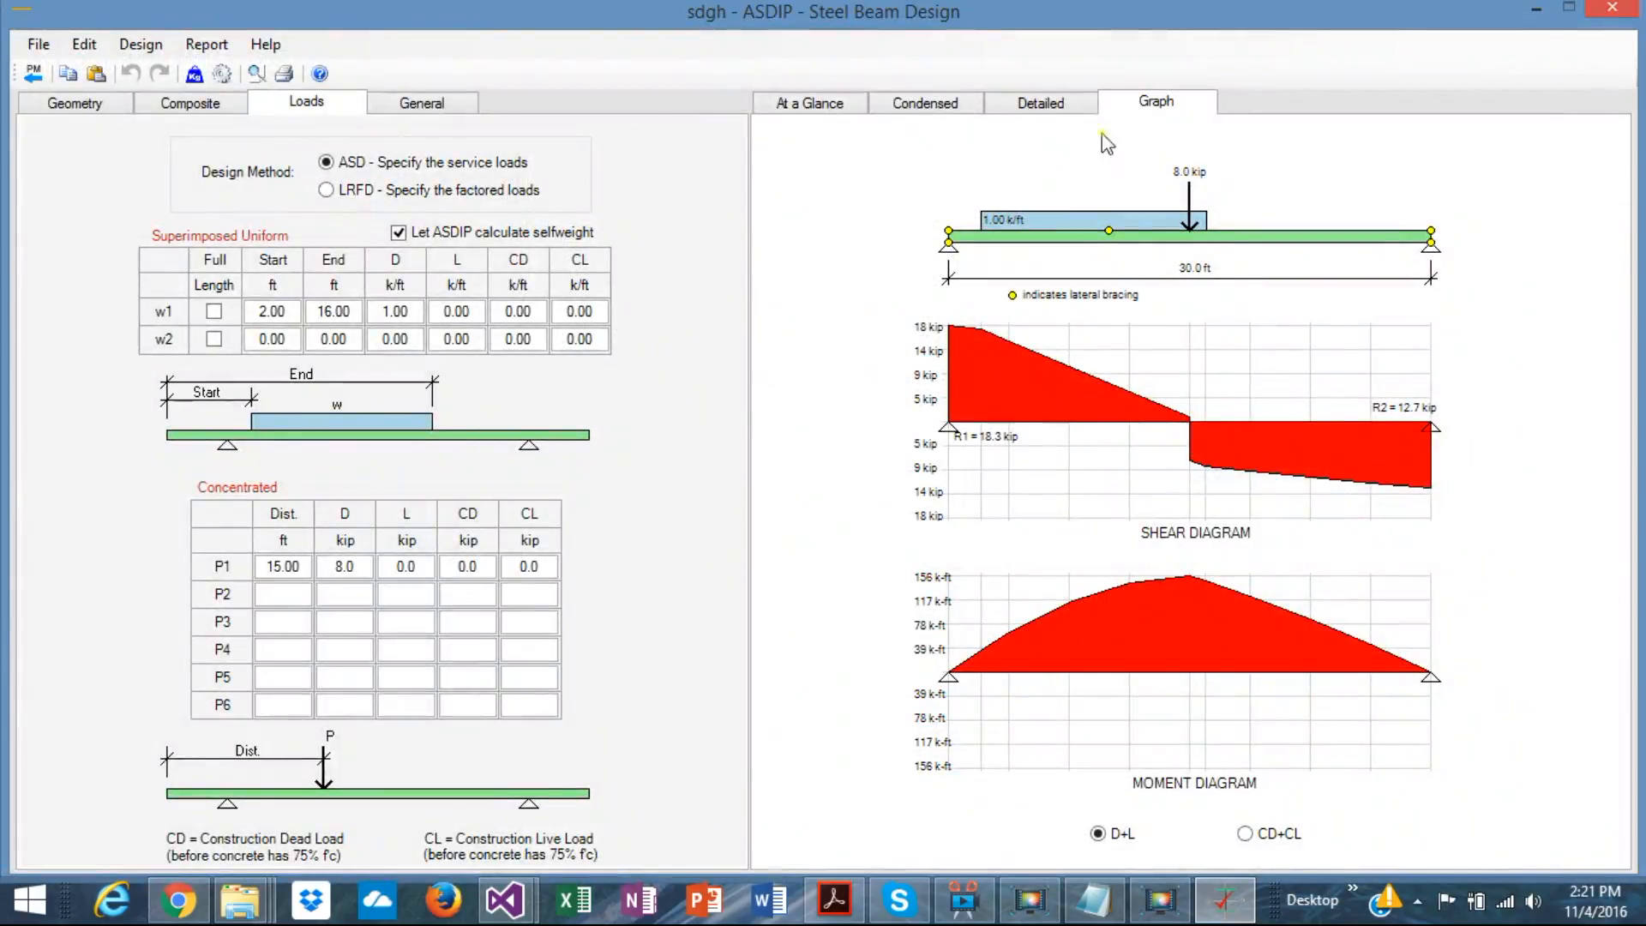
click(1611, 10)
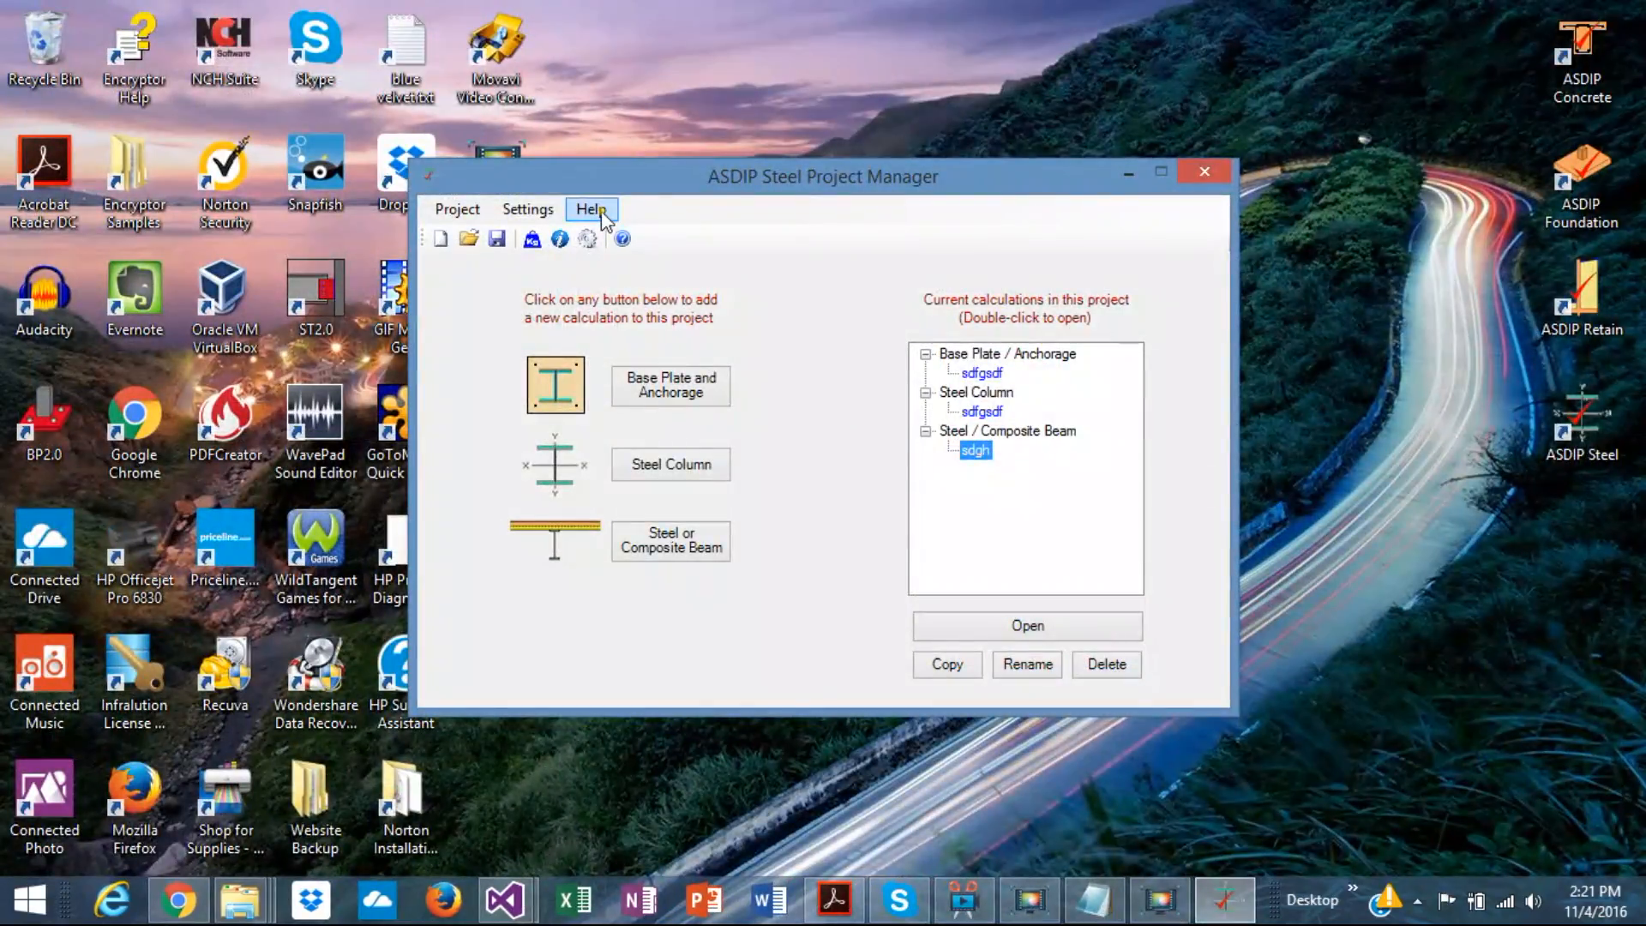